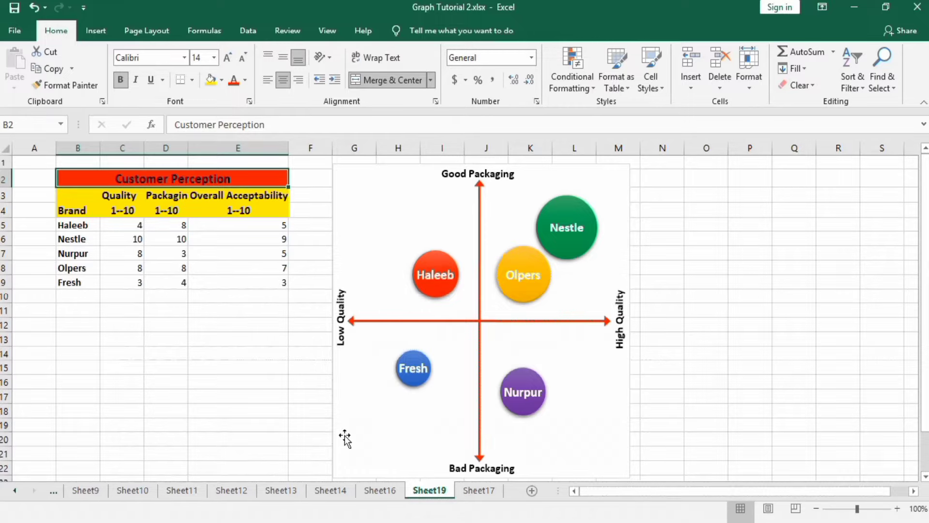
# Go to Sheet17, which holds only the Customer Perception table of five brands.
pyautogui.click(468, 489)
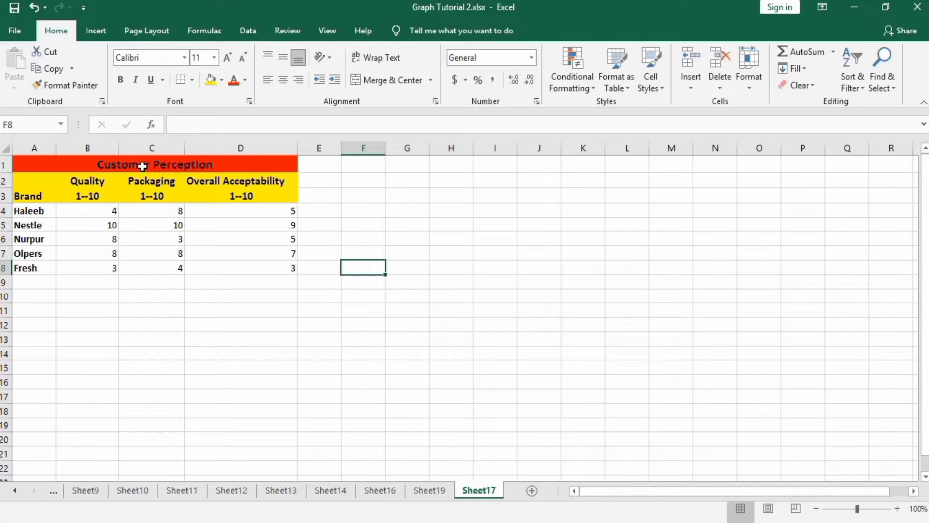
# Insert a 3-D Bubble chart from the Scatter chart list.
pyautogui.click(95, 31)
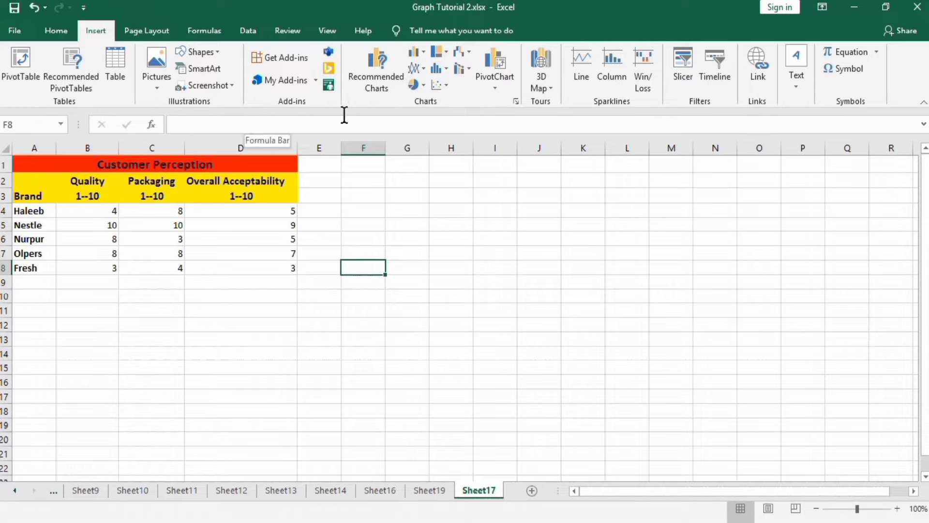
pyautogui.click(449, 87)
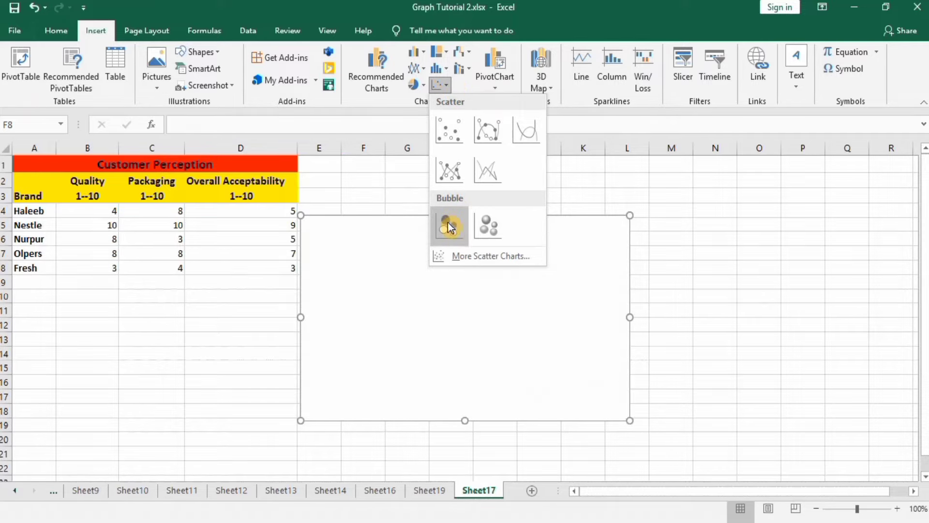
pyautogui.click(489, 224)
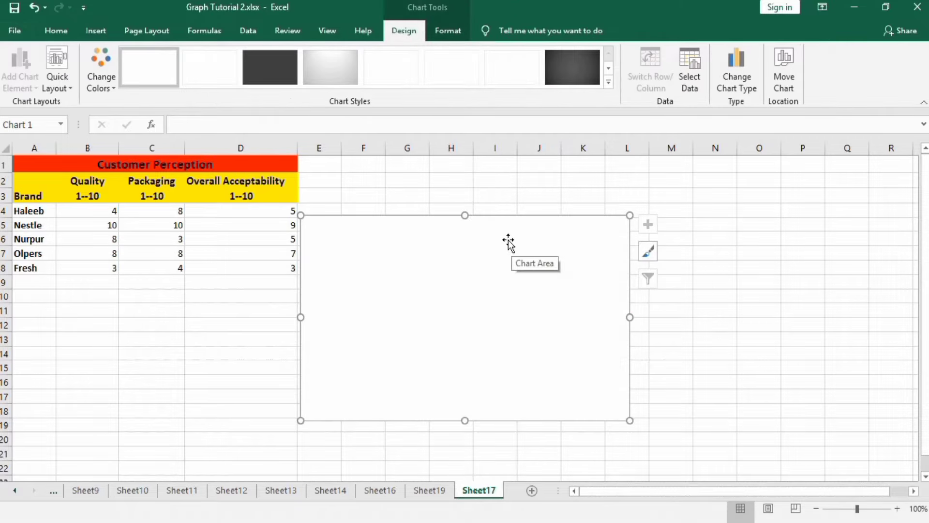
# Move the chart up and to the right, then make it taller and wider.
pyautogui.moveTo(500, 216); pyautogui.dragTo(524, 184)
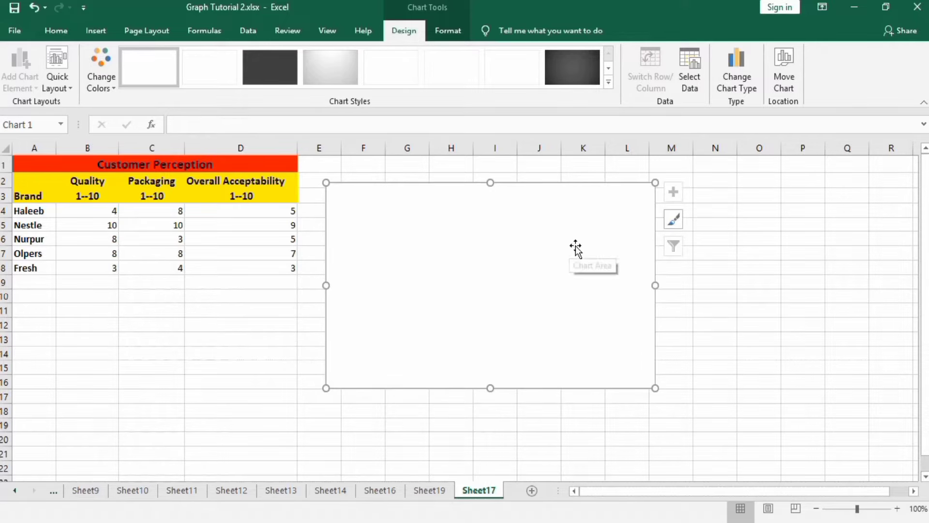
pyautogui.moveTo(491, 390); pyautogui.dragTo(492, 418)
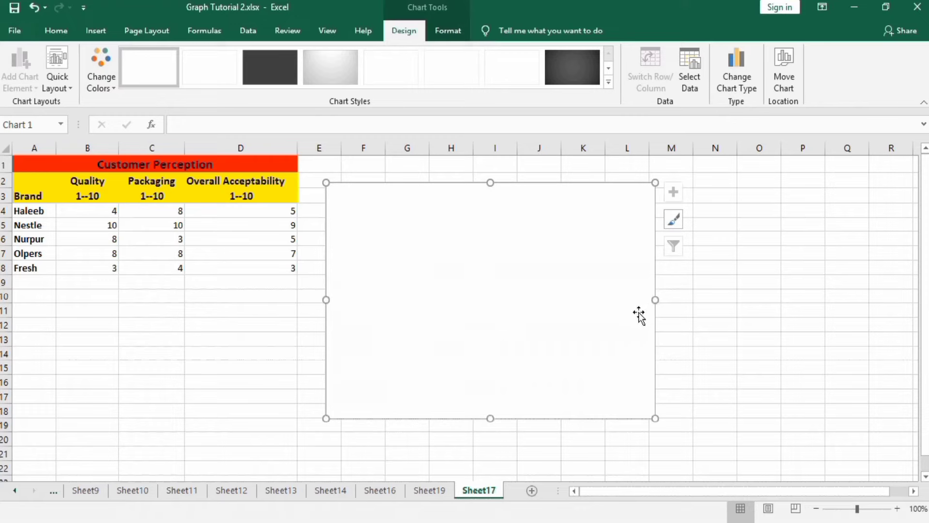
pyautogui.moveTo(655, 300); pyautogui.dragTo(674, 300)
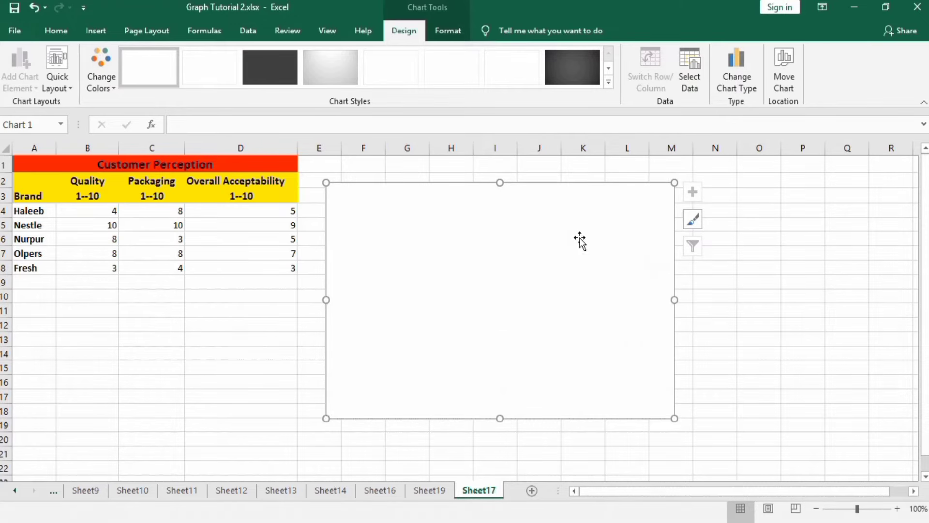
pyautogui.rightClick(559, 212)
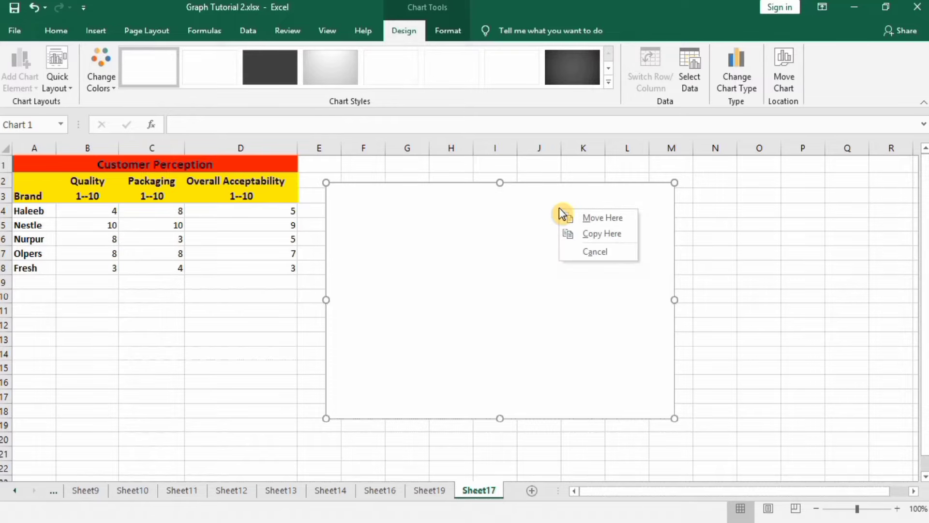
# In Select Data, add a Haleeb series: name A4, X B4, Y C4, bubble size D4.
pyautogui.rightClick(559, 210)
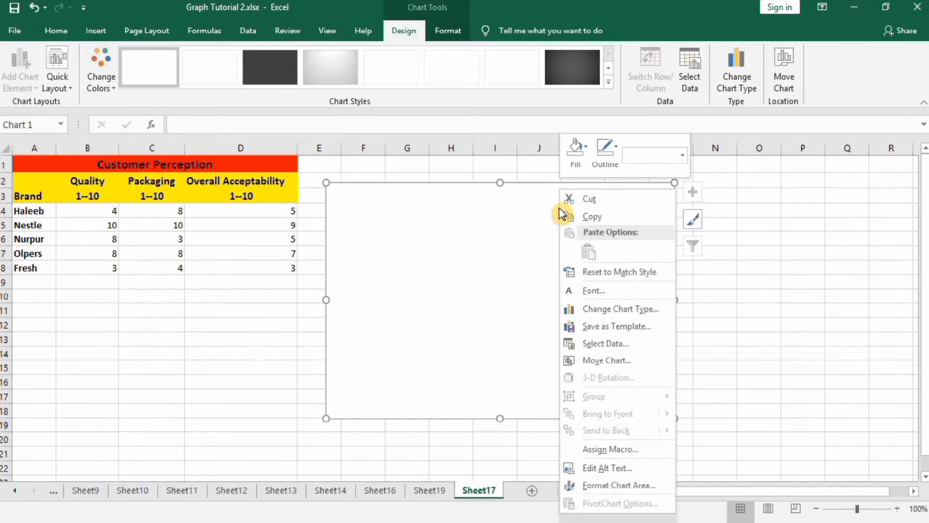
pyautogui.click(592, 344)
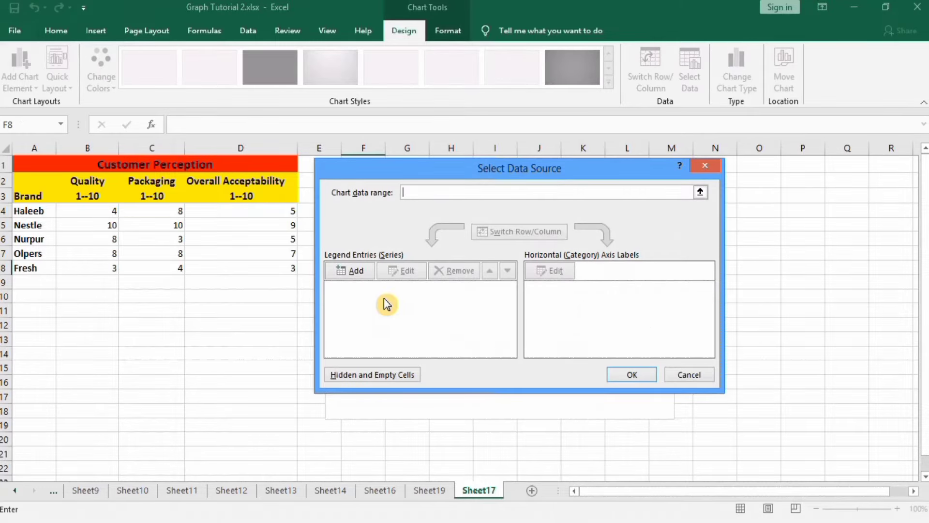
pyautogui.click(355, 272)
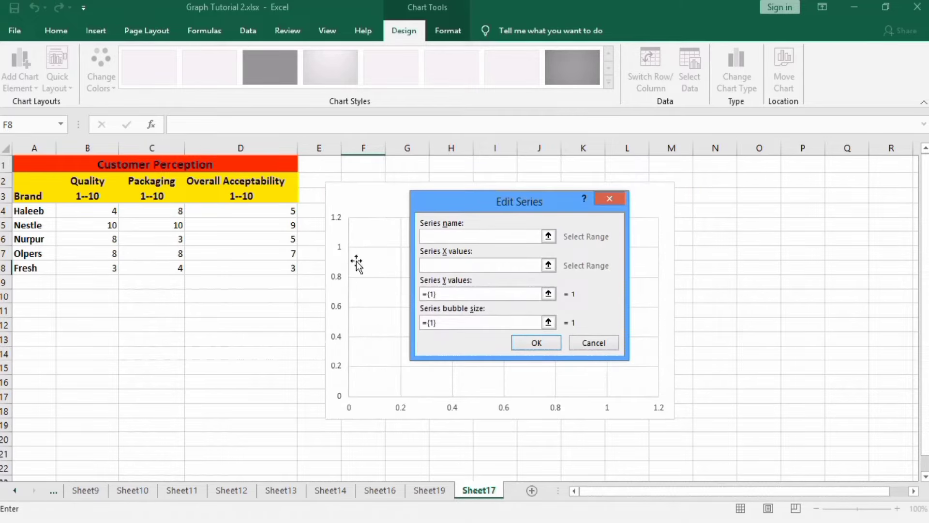
pyautogui.click(32, 214)
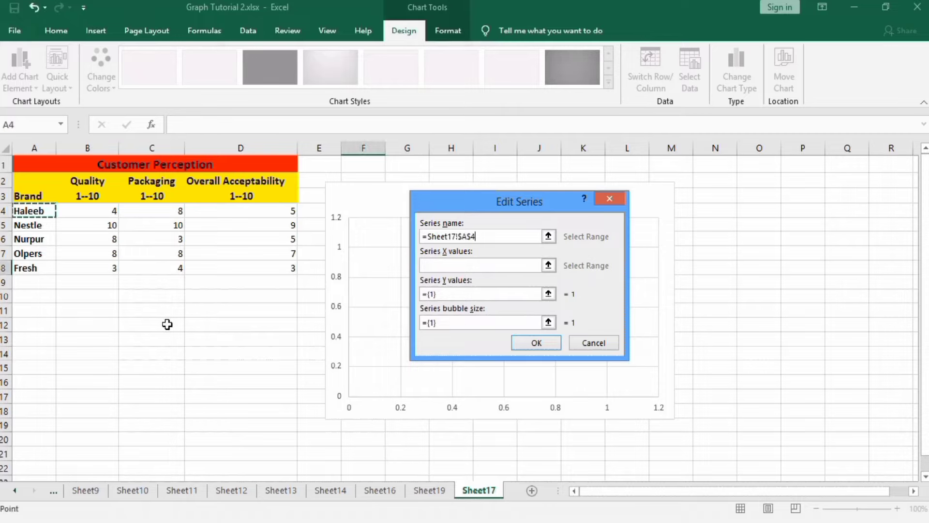
pyautogui.click(438, 261)
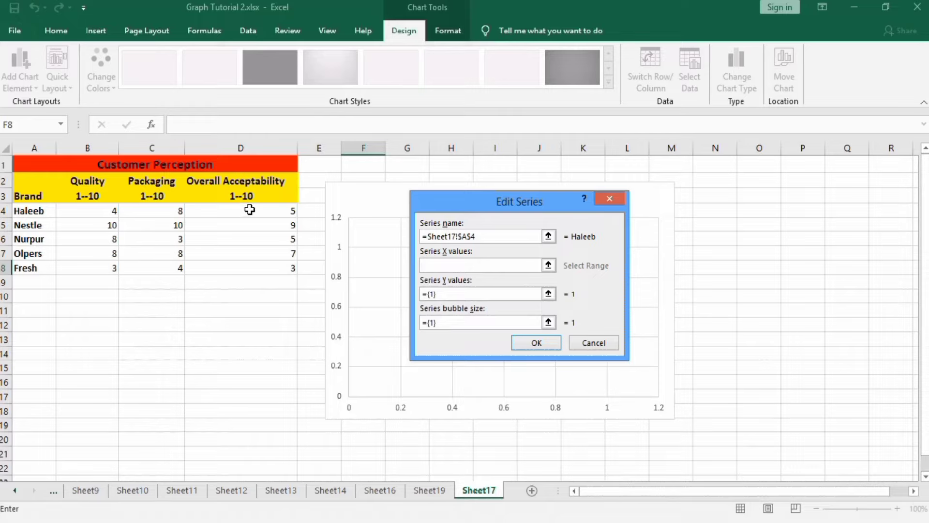
pyautogui.click(97, 212)
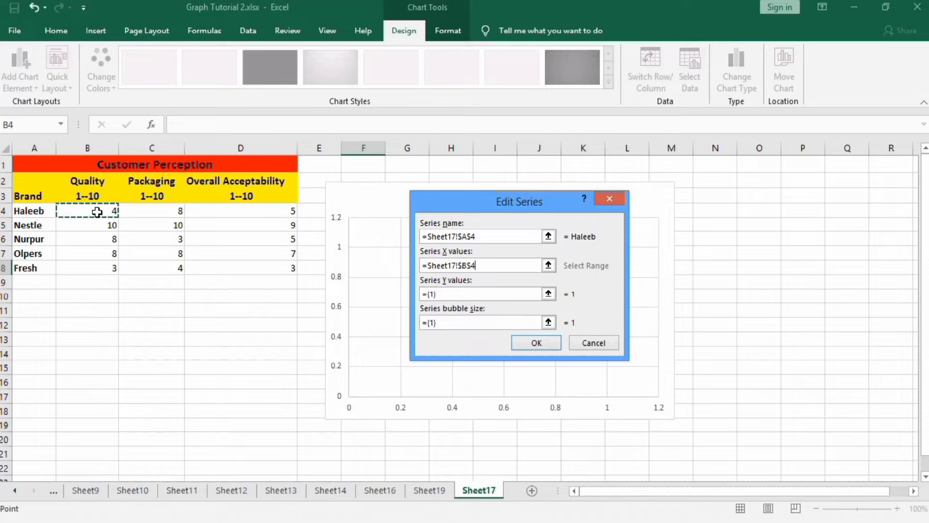
pyautogui.click(443, 294)
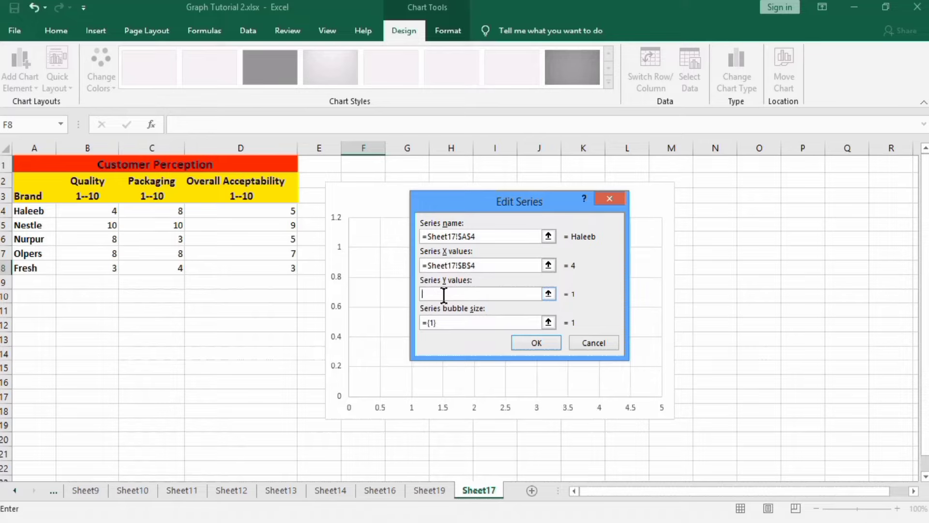
pyautogui.click(158, 209)
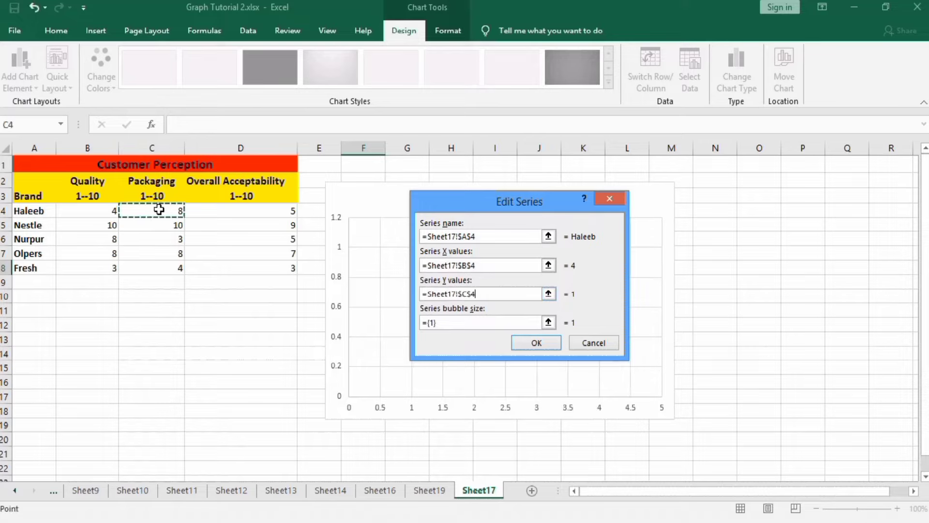
pyautogui.click(449, 321)
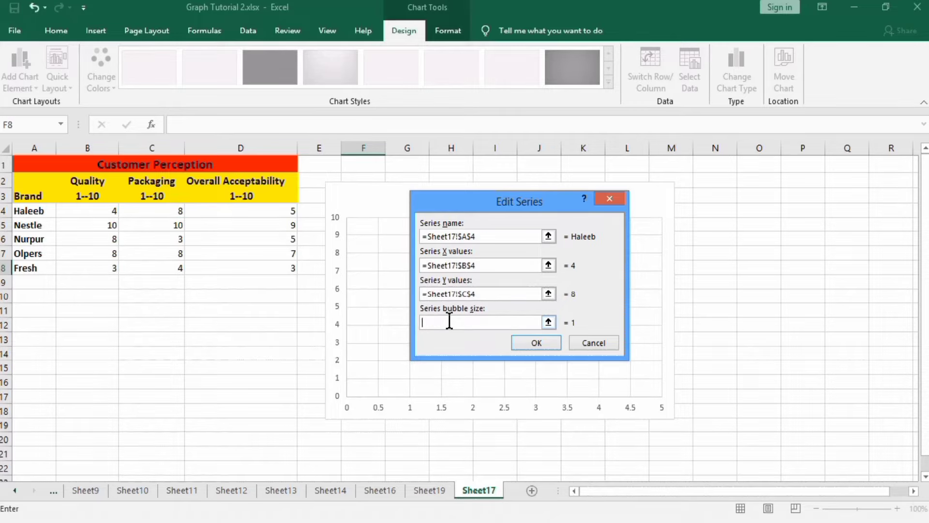
pyautogui.click(276, 212)
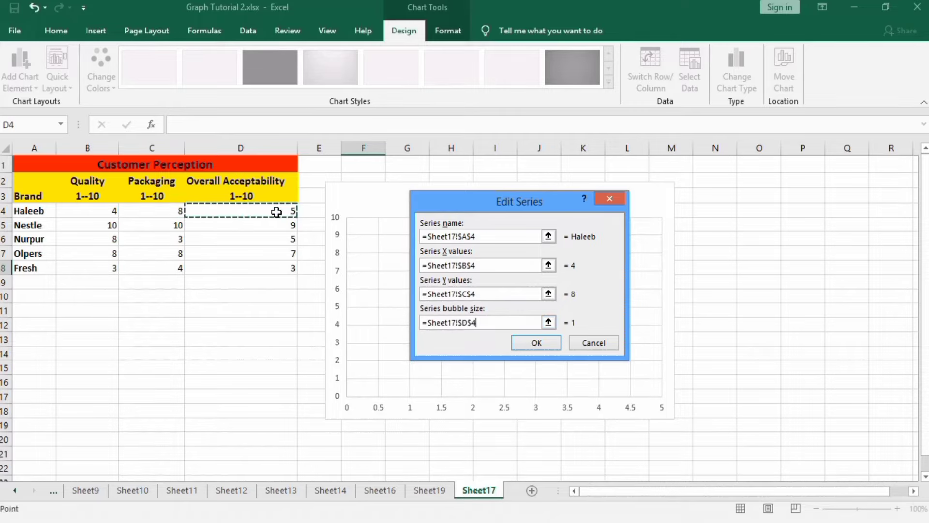
pyautogui.click(530, 342)
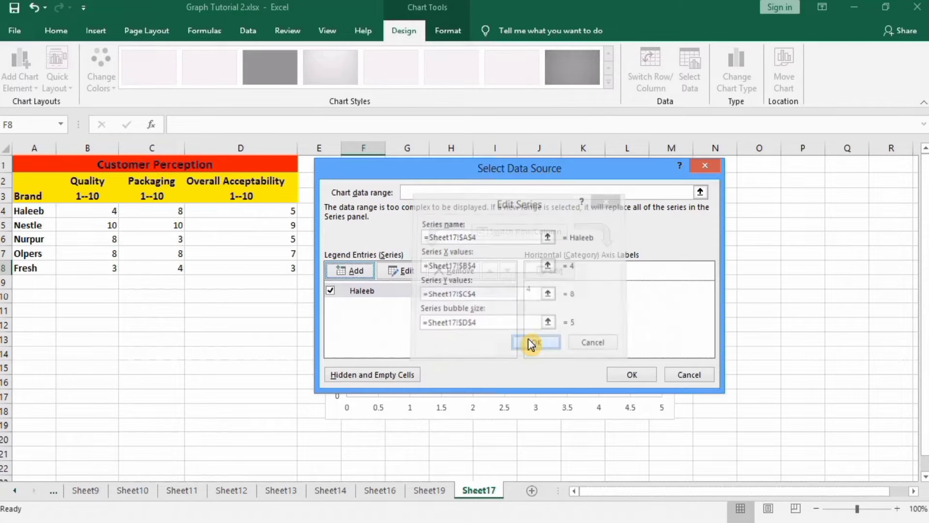
# Add a Nestle series: name A5, X B5, Y C5, bubble size D5.
pyautogui.click(353, 271)
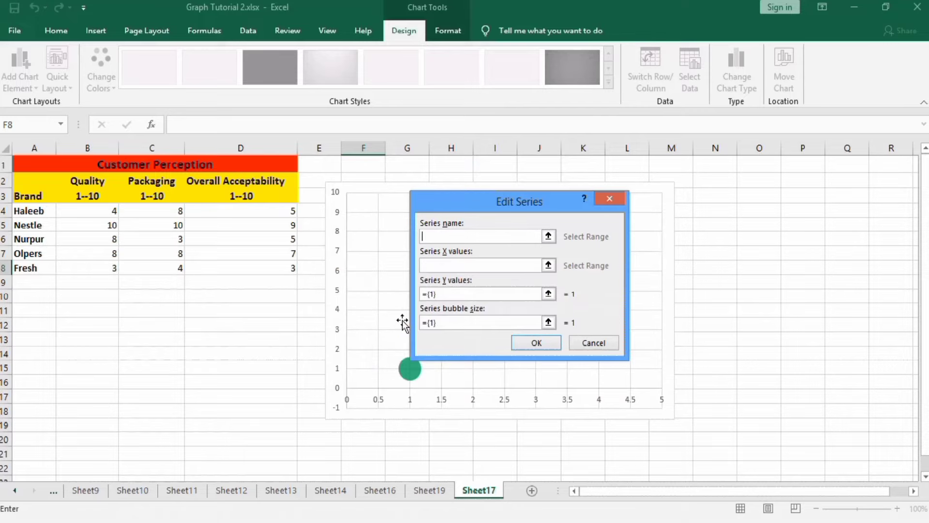
pyautogui.click(34, 225)
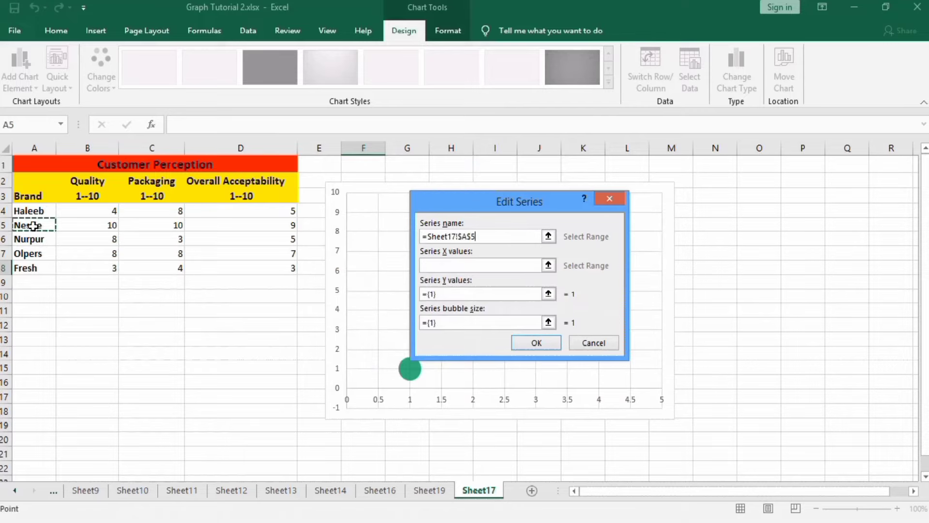
pyautogui.click(425, 263)
pyautogui.click(108, 225)
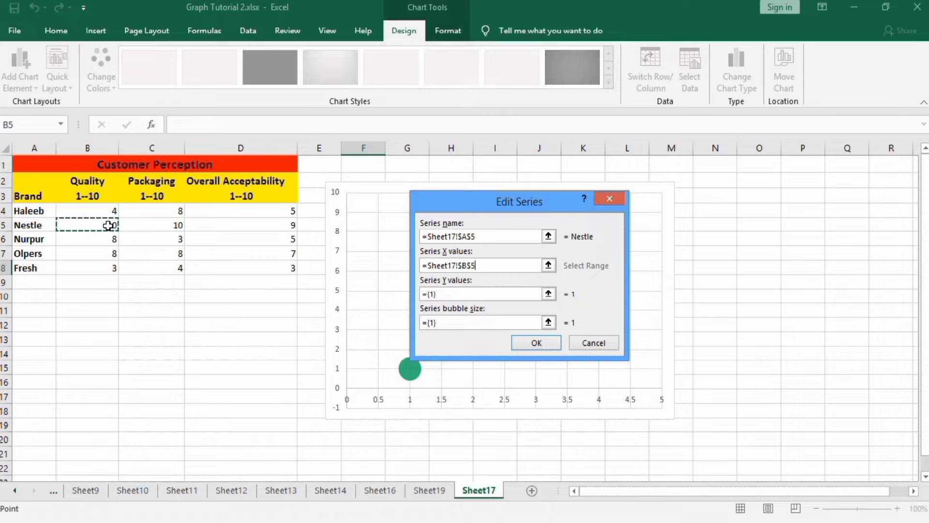
pyautogui.click(450, 291)
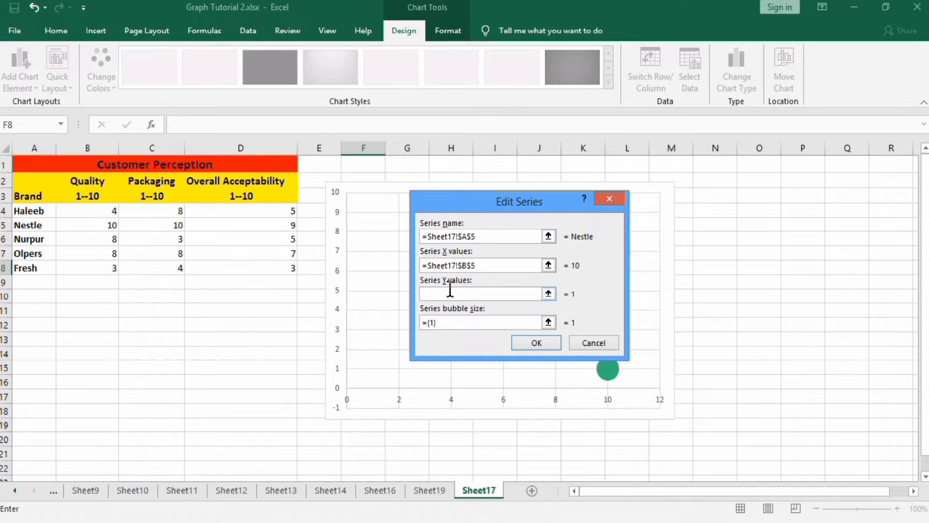
pyautogui.click(178, 227)
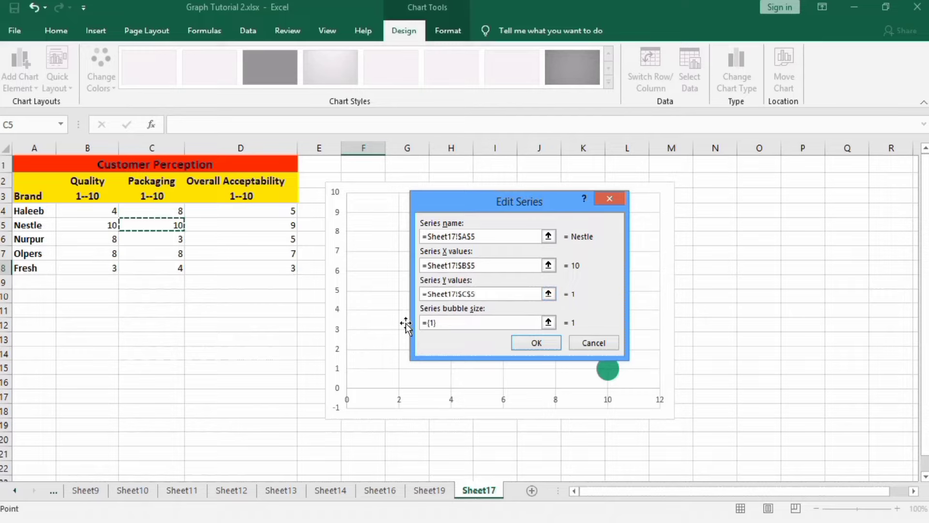
pyautogui.click(447, 320)
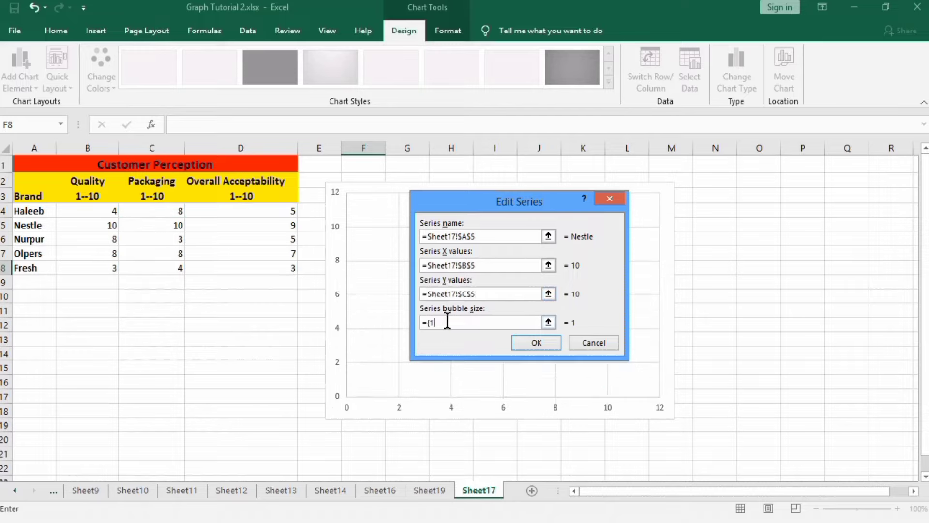
pyautogui.click(281, 227)
pyautogui.click(541, 344)
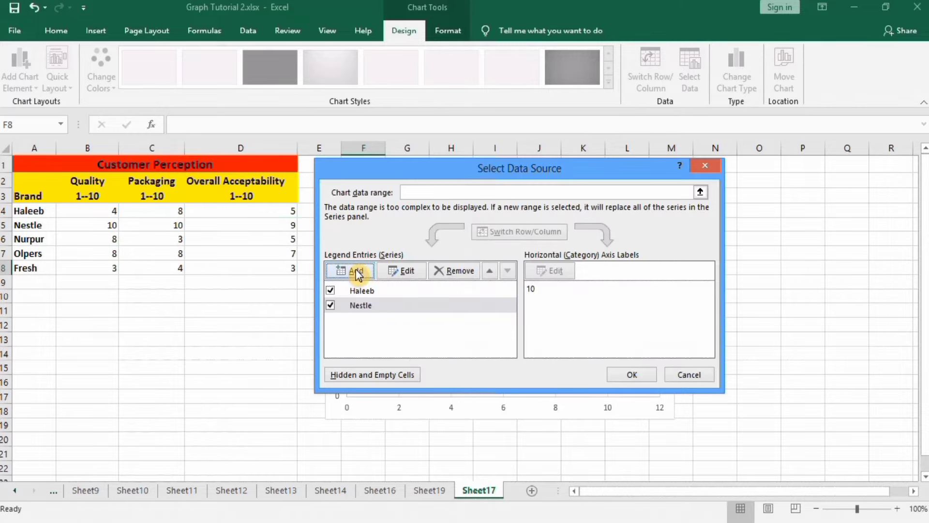
# Add a Nurpur series: name A6, X B6, Y C6, bubble size D6.
pyautogui.click(357, 271)
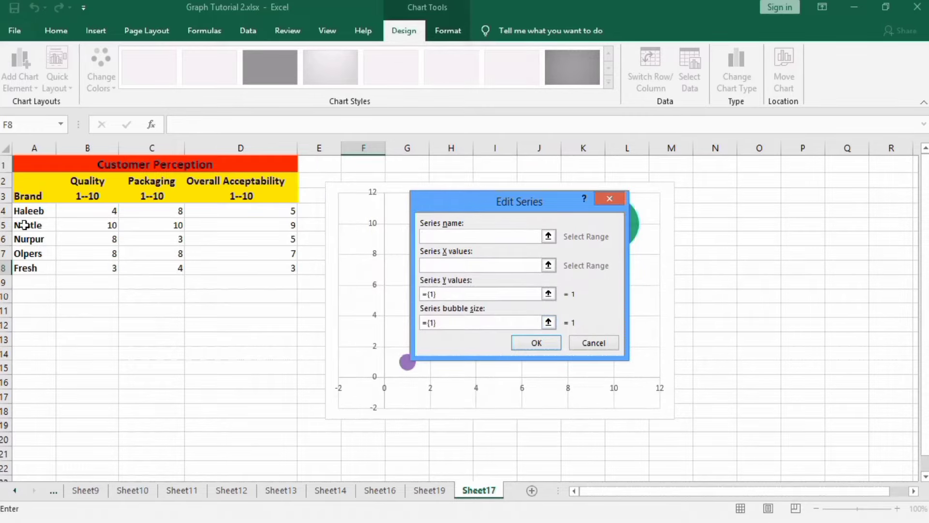
pyautogui.click(32, 239)
pyautogui.click(445, 266)
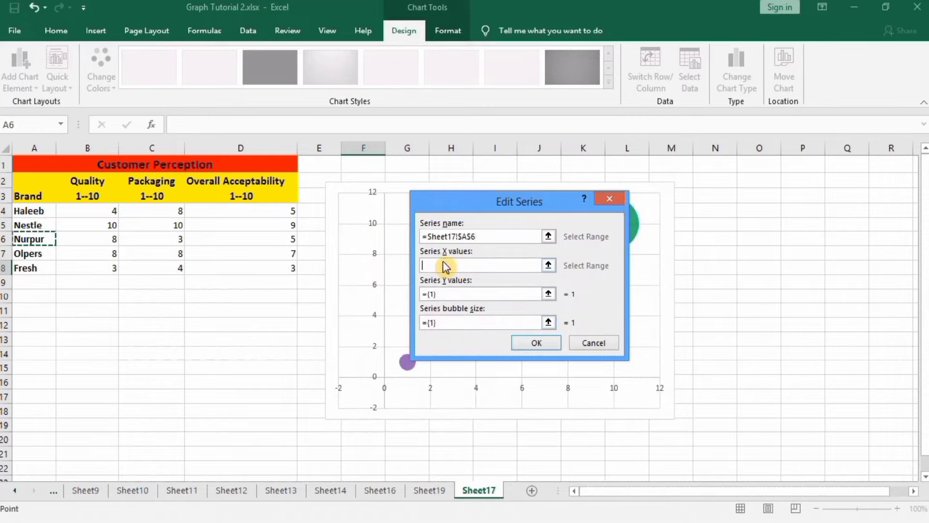
pyautogui.click(106, 240)
pyautogui.click(444, 293)
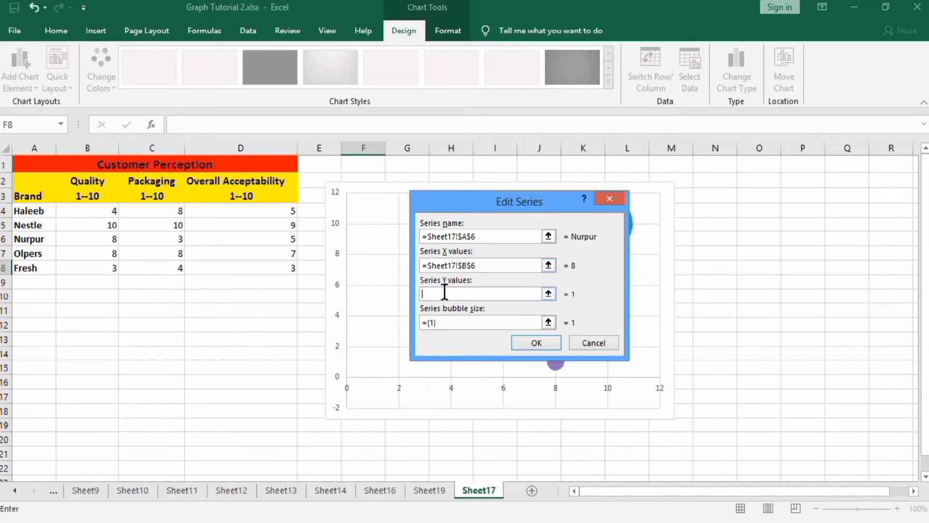
pyautogui.click(175, 240)
pyautogui.click(449, 323)
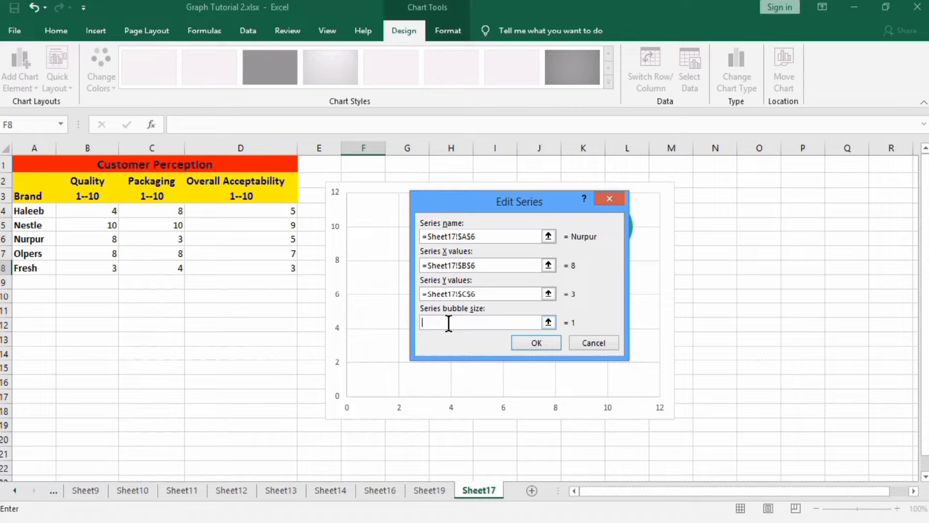
pyautogui.click(290, 240)
pyautogui.click(535, 343)
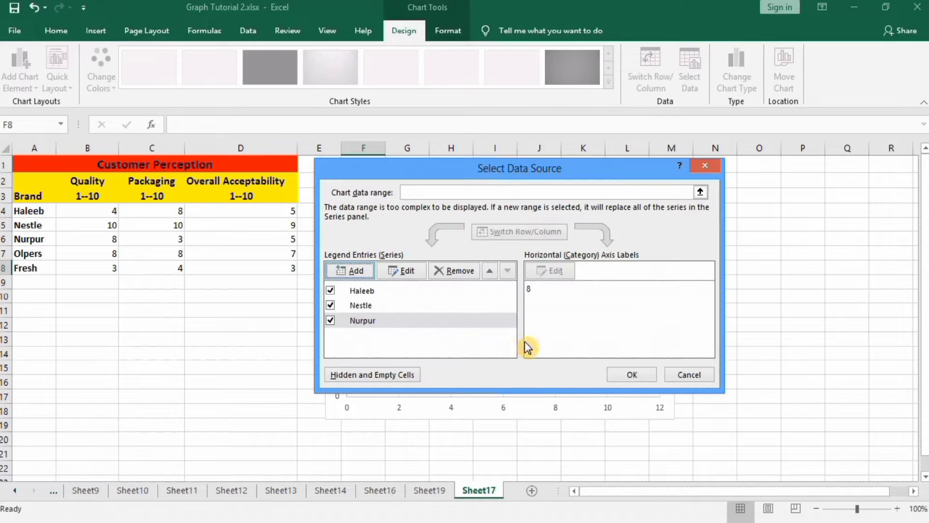
# Add an Olpers series: name A7, X B7, Y C7, bubble size D7.
pyautogui.click(357, 272)
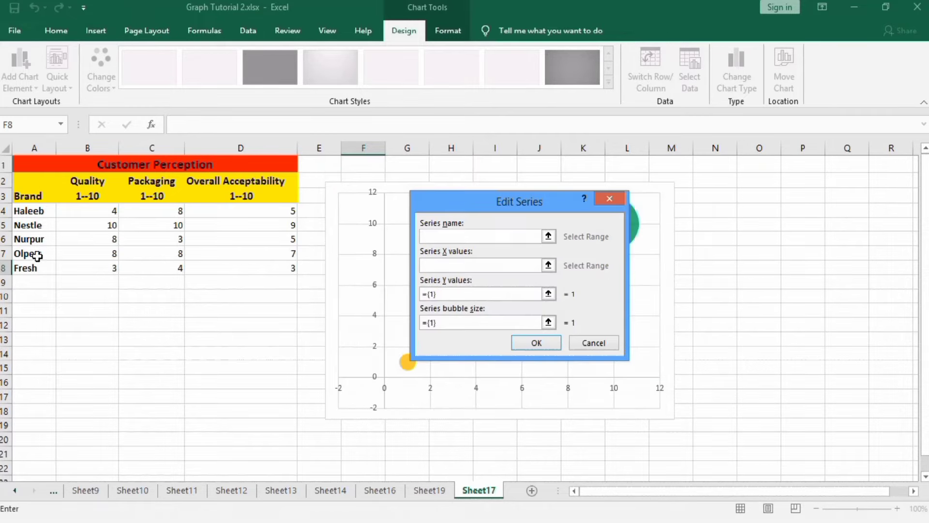
pyautogui.click(37, 254)
pyautogui.click(449, 266)
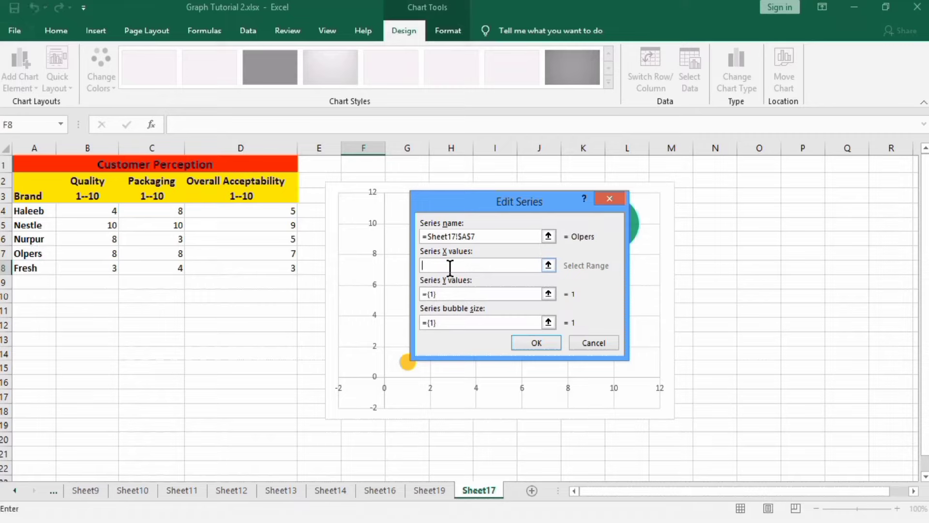
pyautogui.click(112, 253)
pyautogui.click(445, 295)
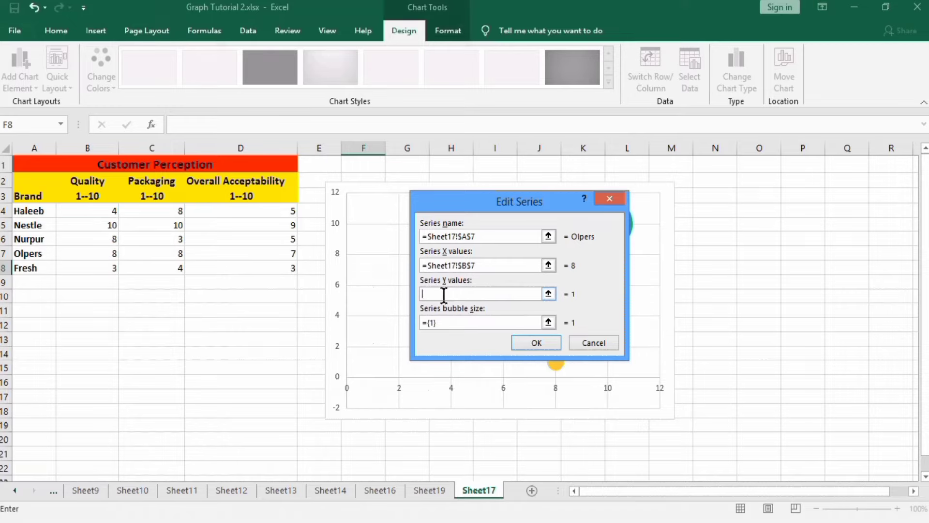
pyautogui.click(178, 254)
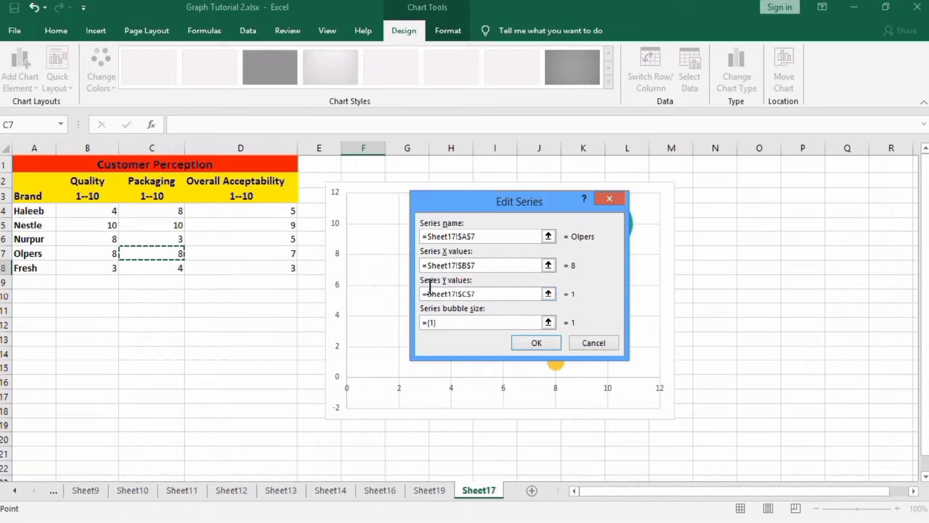
pyautogui.click(468, 321)
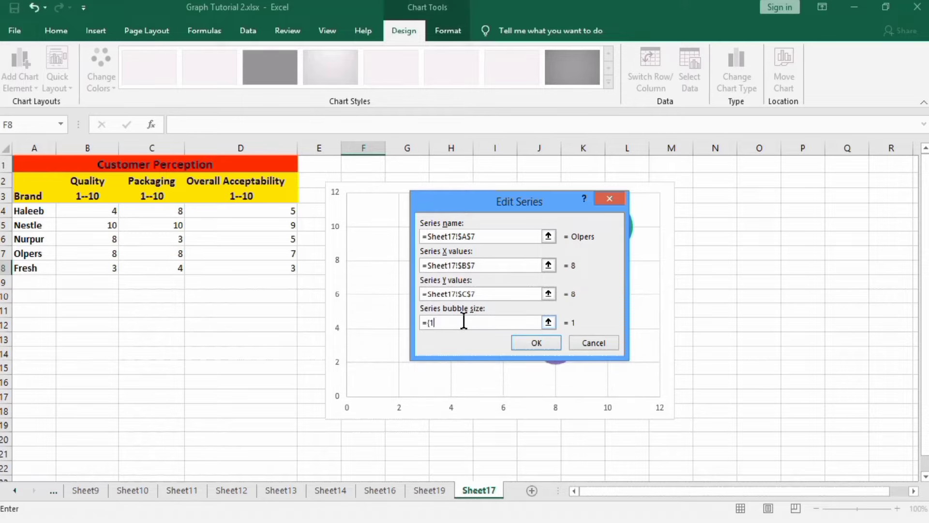
pyautogui.click(286, 255)
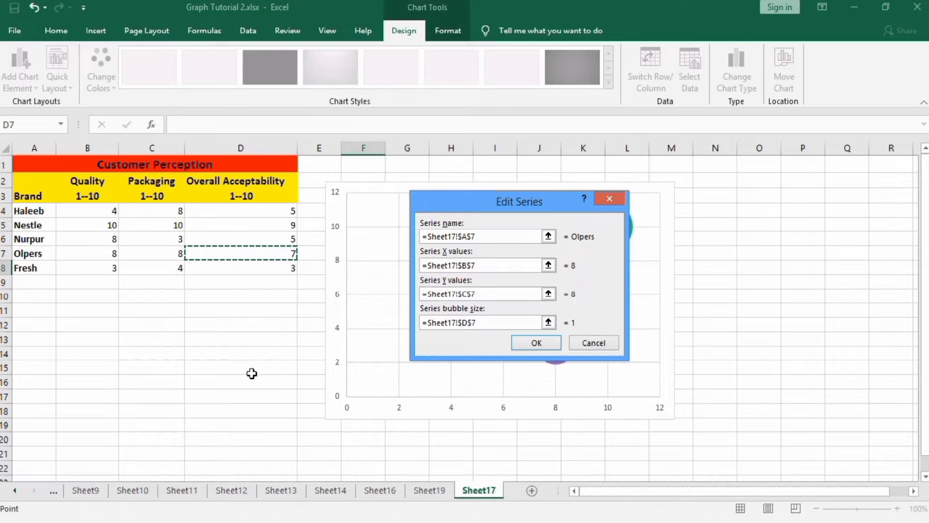
pyautogui.click(538, 343)
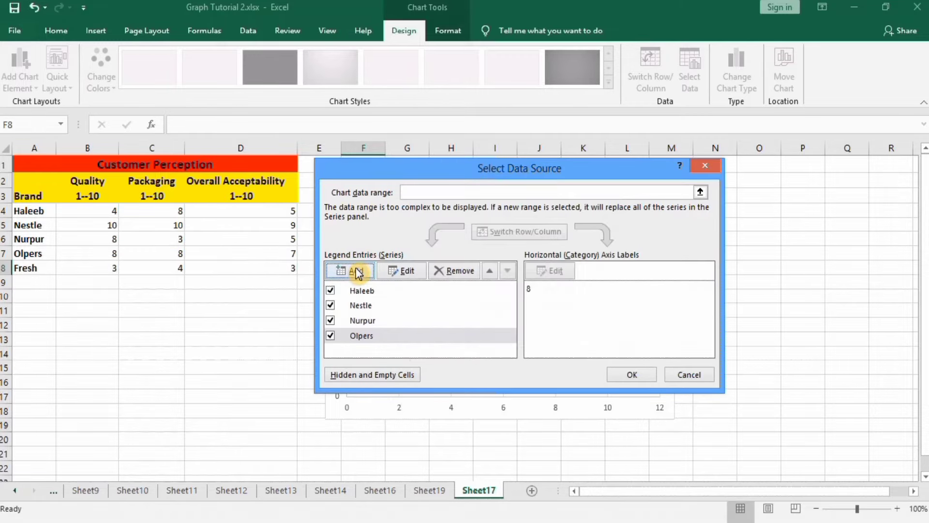
# Add a Fresh series from A8:D8 and close the Select Data Source dialog.
pyautogui.click(357, 271)
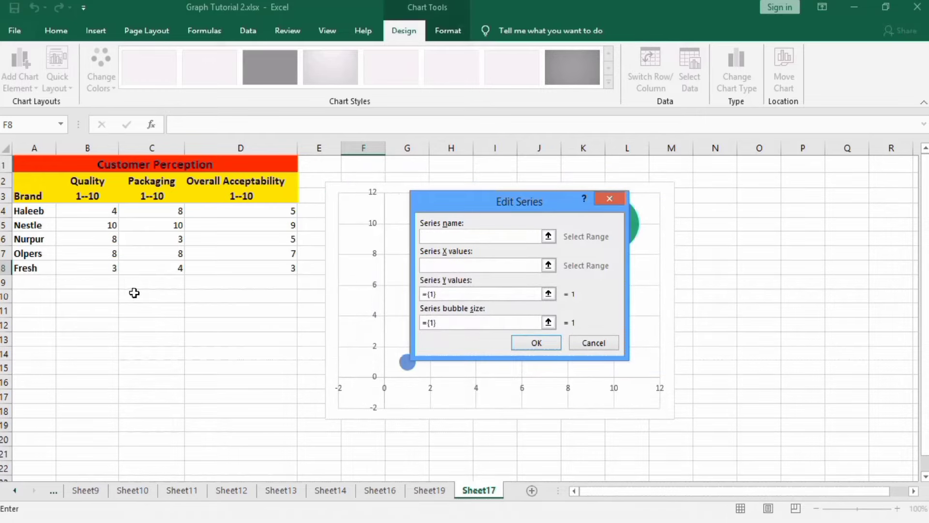
pyautogui.click(33, 269)
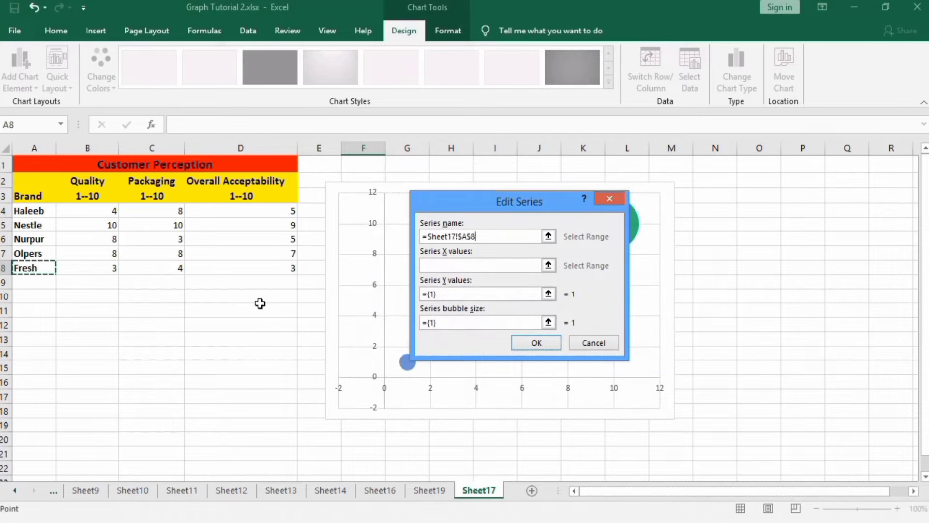
pyautogui.click(437, 265)
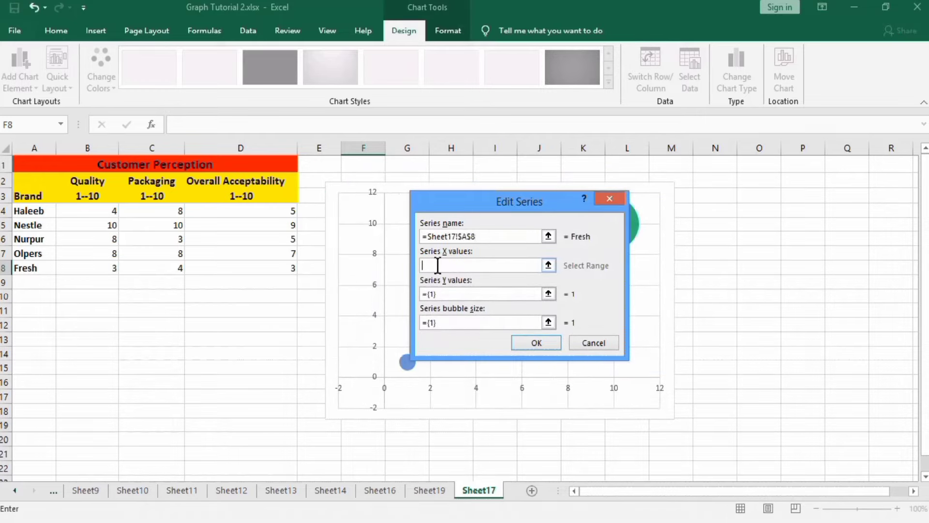
pyautogui.click(110, 267)
pyautogui.click(457, 292)
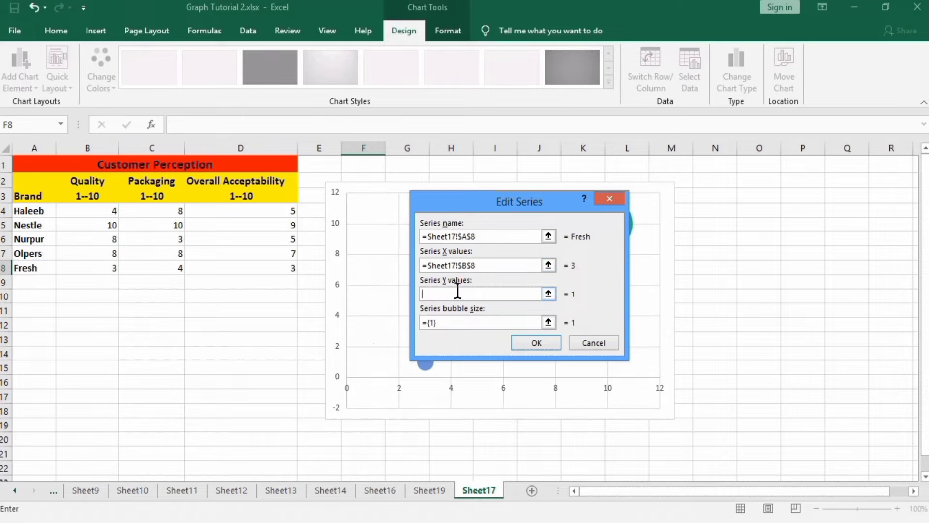
pyautogui.click(172, 267)
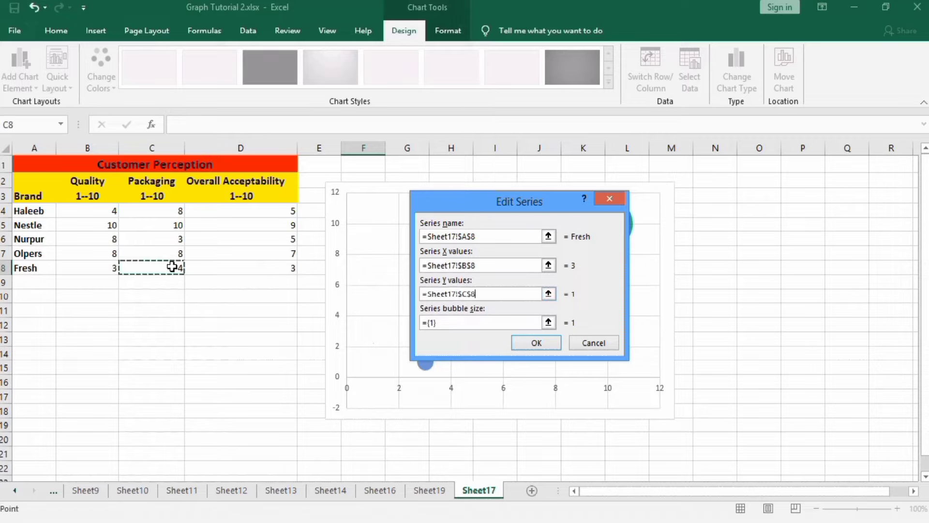
pyautogui.click(440, 323)
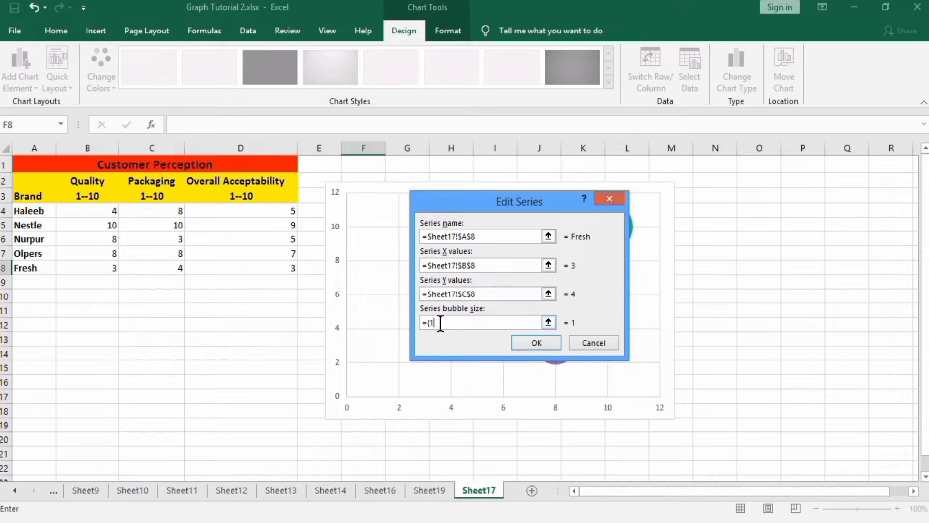
pyautogui.click(275, 267)
pyautogui.click(524, 344)
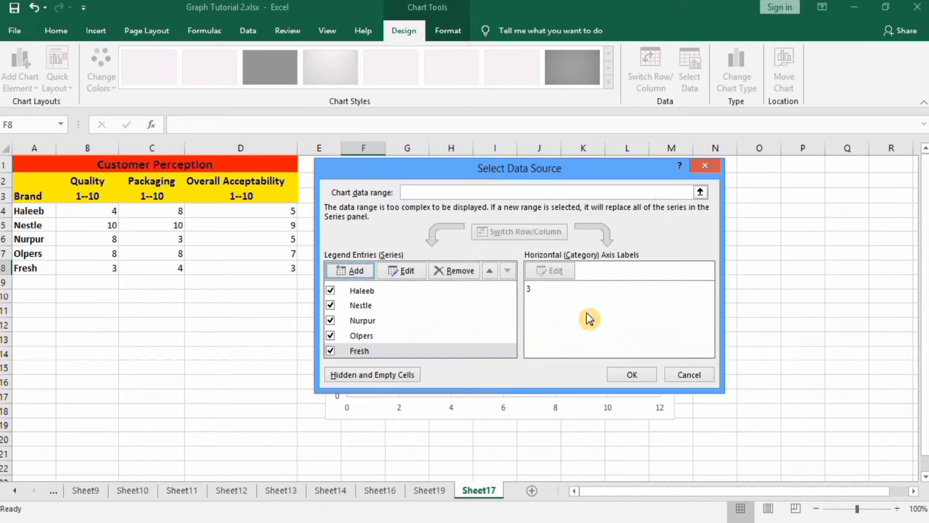
pyautogui.click(625, 375)
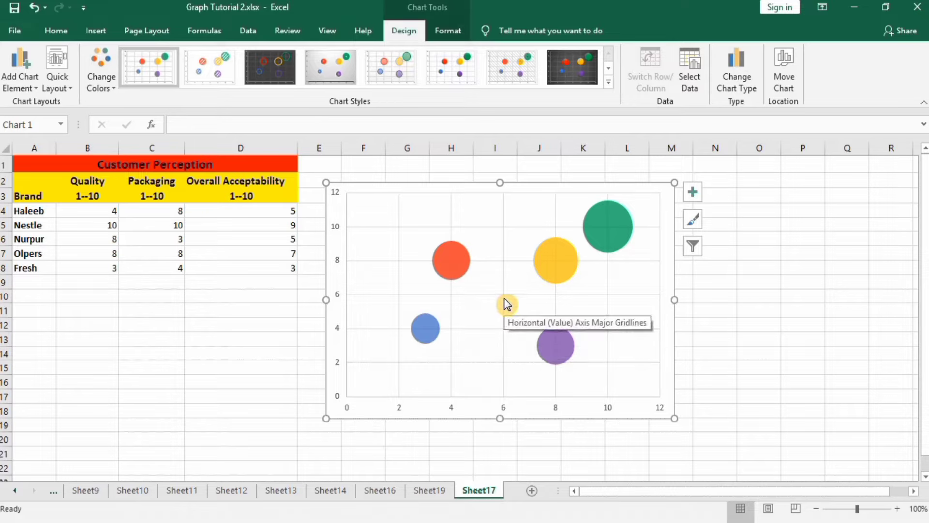
# Stretch the chart's bottom edge down and top edge up so it spans rows 1–19.
pyautogui.moveTo(501, 418); pyautogui.dragTo(500, 428)
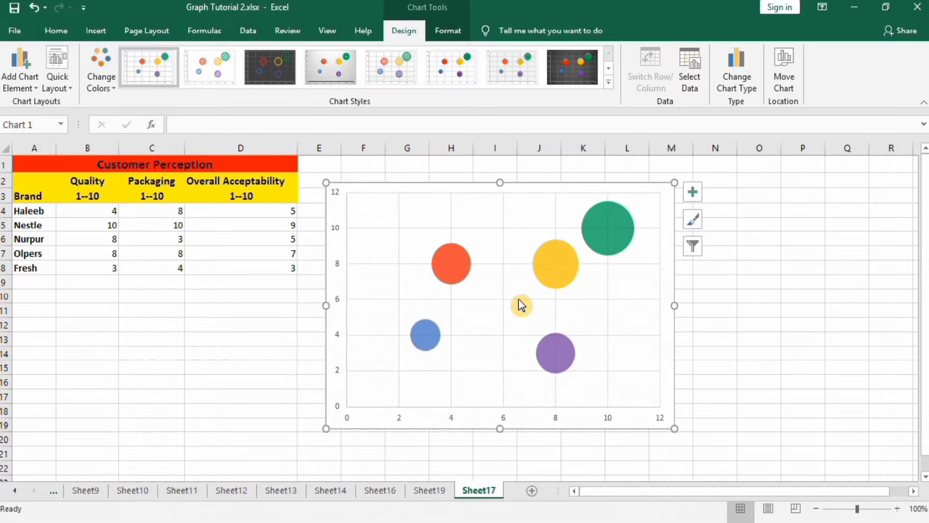
pyautogui.moveTo(500, 180); pyautogui.dragTo(500, 175)
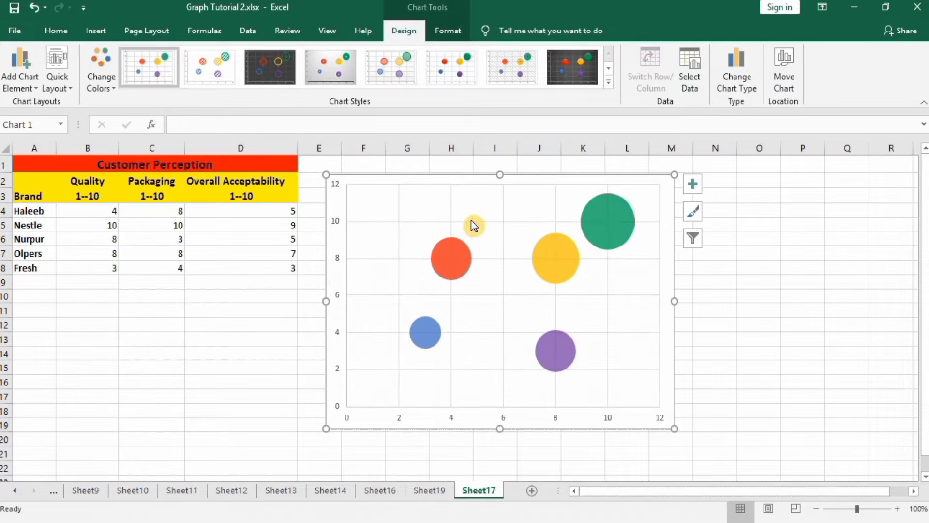
pyautogui.click(337, 225)
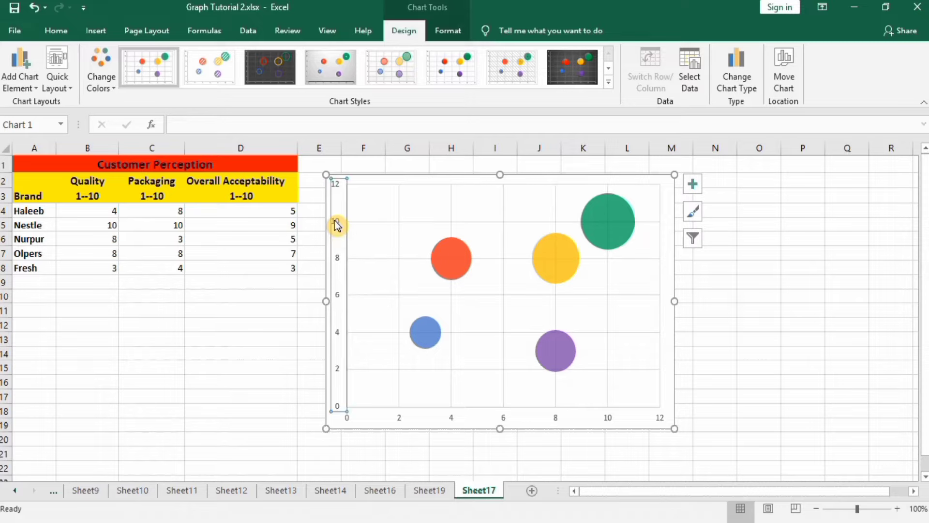
# In the vertical axis's Format Axis, set Horizontal axis crosses to Axis value 6.0.
pyautogui.rightClick(338, 225)
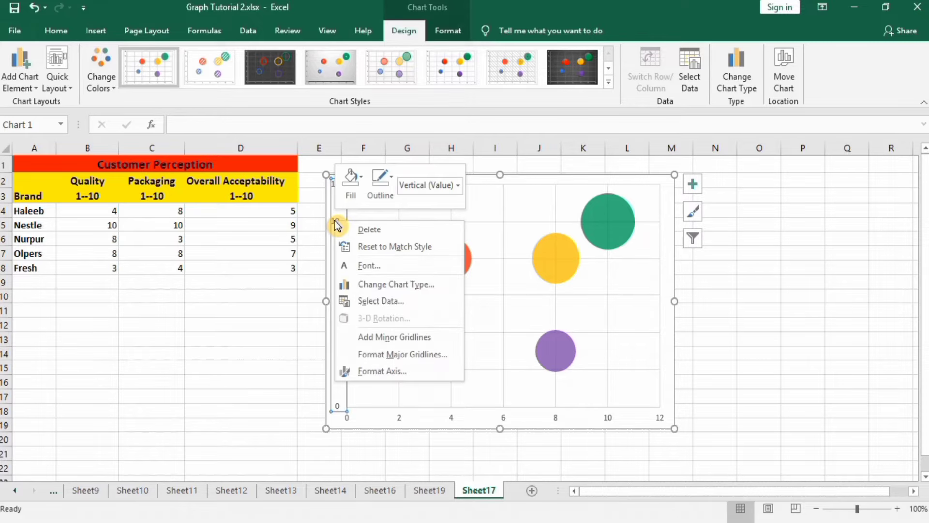
pyautogui.click(384, 371)
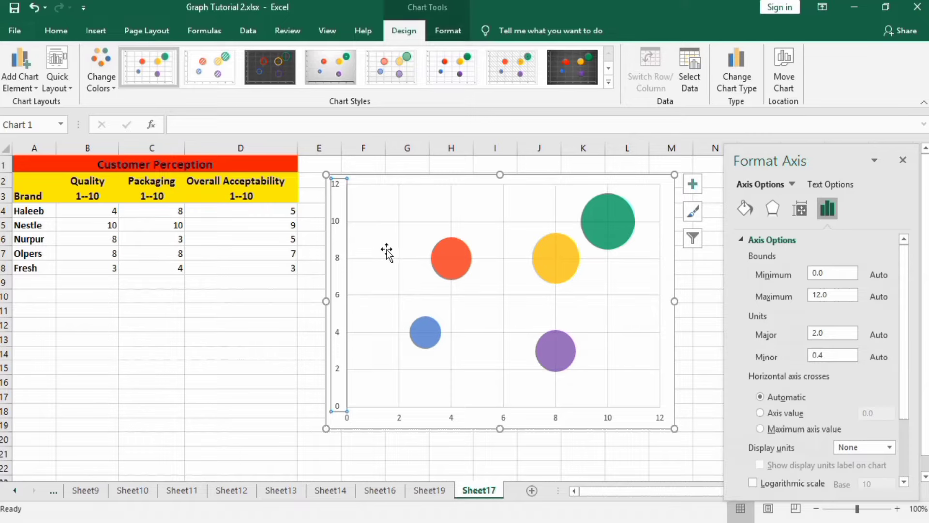
pyautogui.moveTo(468, 268)
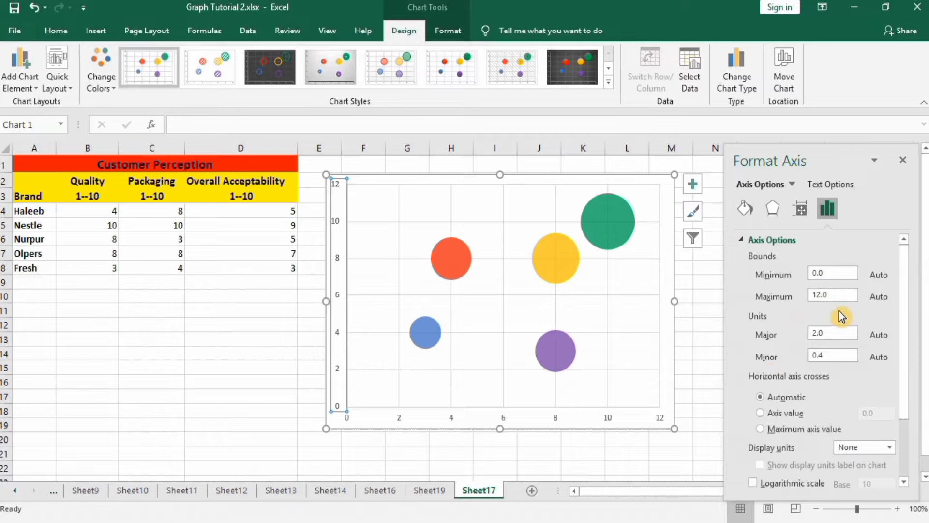
pyautogui.moveTo(907, 321); pyautogui.dragTo(904, 384)
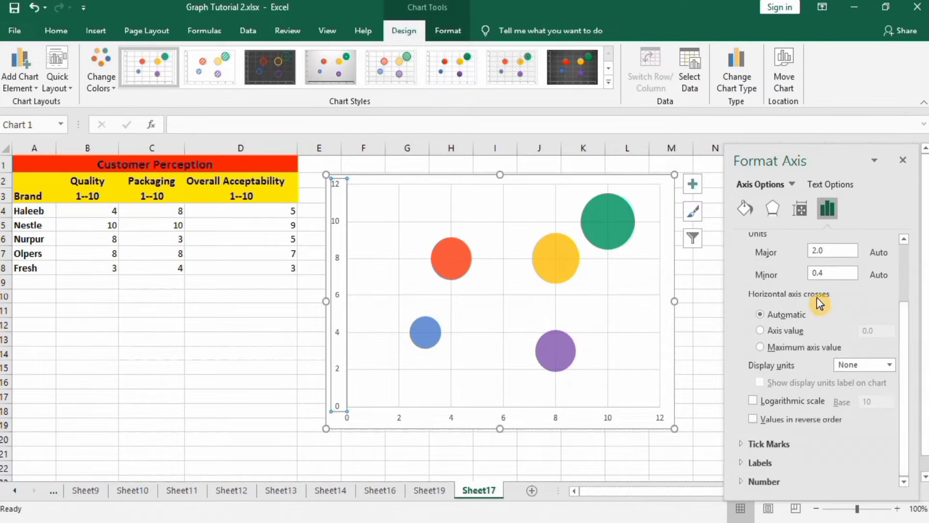
pyautogui.click(760, 329)
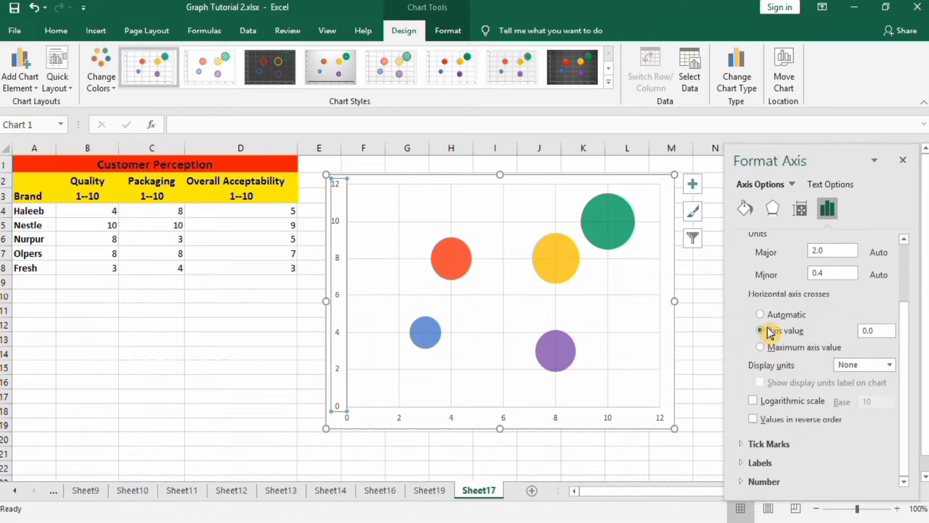
pyautogui.click(865, 331)
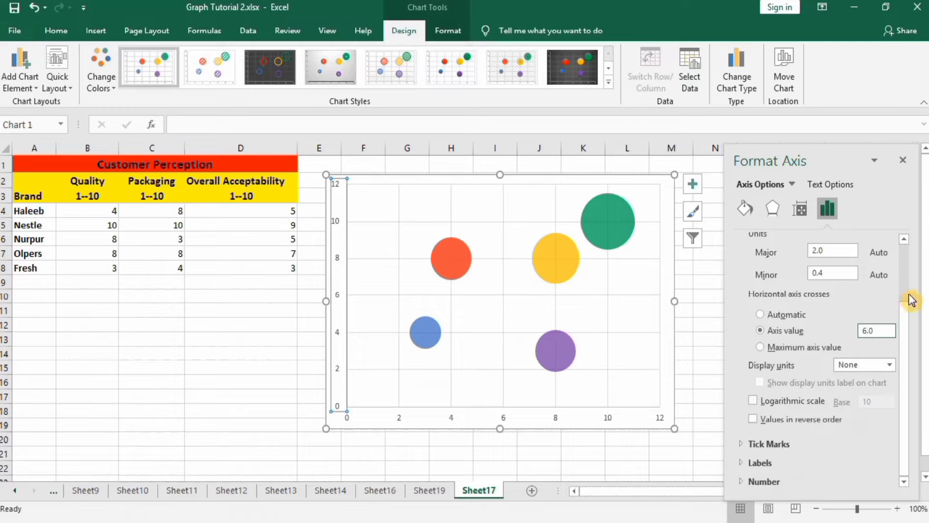
pyautogui.click(556, 421)
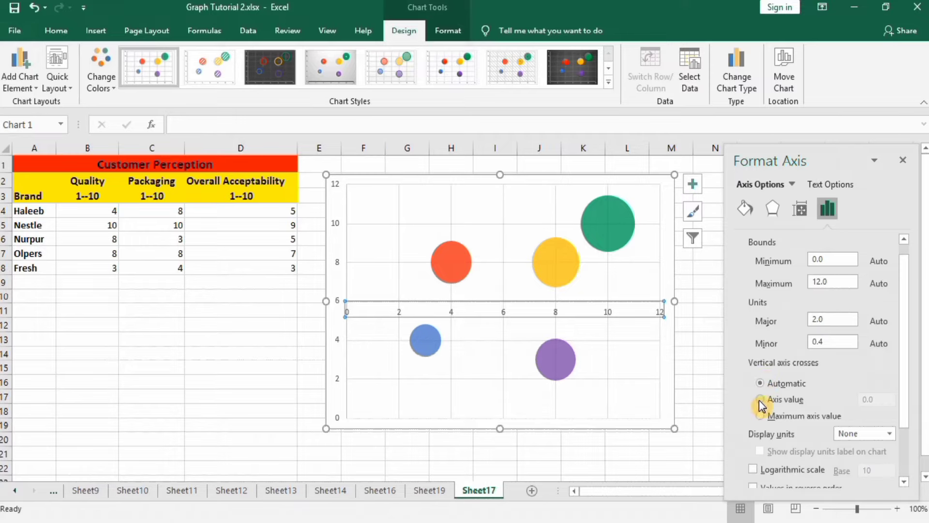
# Set the horizontal axis's Vertical axis crosses to Axis value 6.0, forming four quadrants.
pyautogui.click(759, 399)
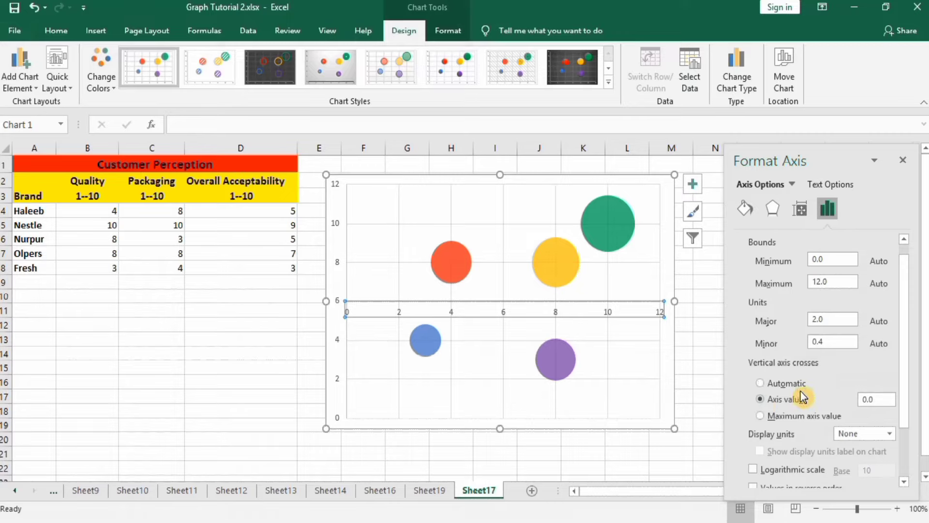
pyautogui.click(865, 400)
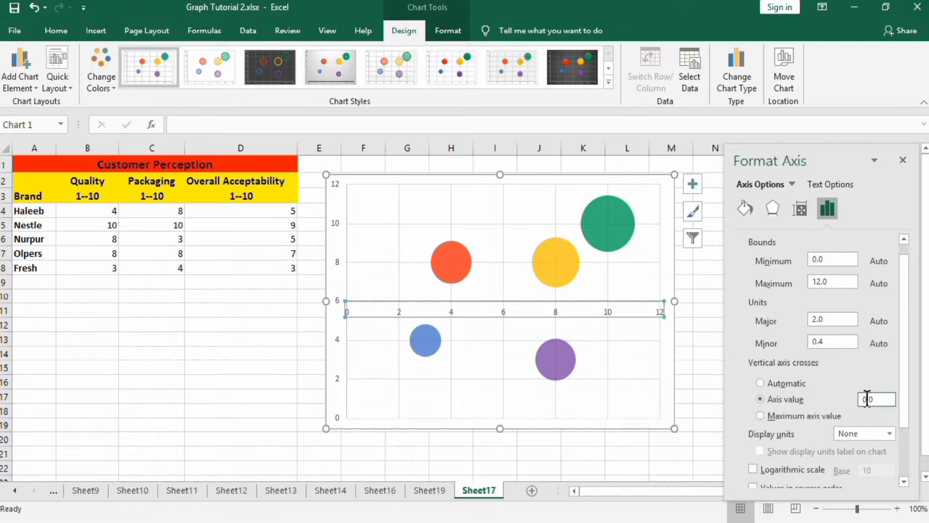
pyautogui.click(860, 419)
pyautogui.press('BackSpace')
pyautogui.press('BackSpace')
pyautogui.write('6.')
pyautogui.click(768, 437)
pyautogui.click(696, 457)
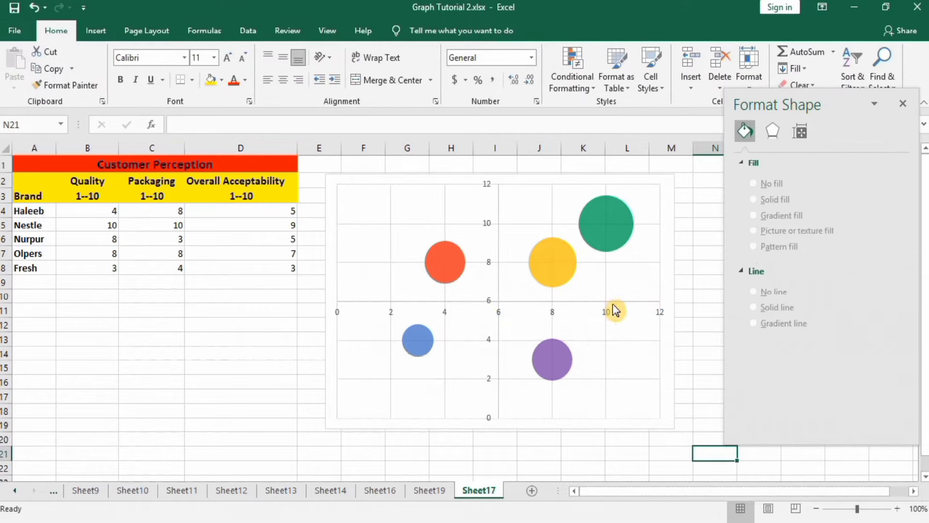
# Set the label Text Fill to No fill on both the vertical and horizontal axes.
pyautogui.click(491, 265)
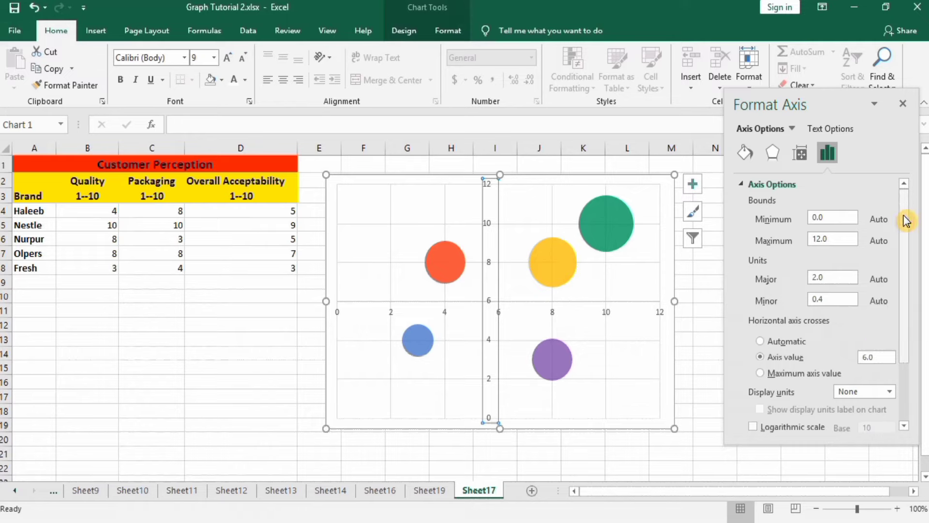
pyautogui.click(836, 129)
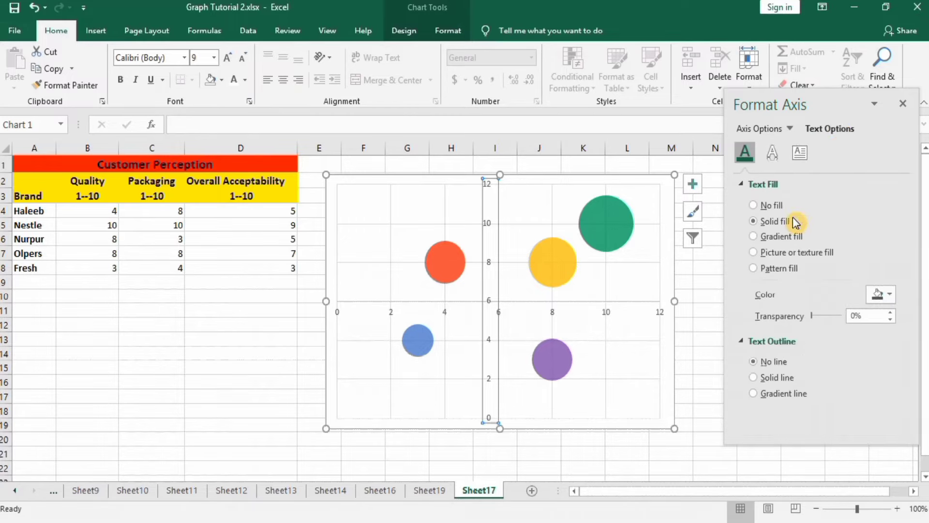
pyautogui.click(754, 205)
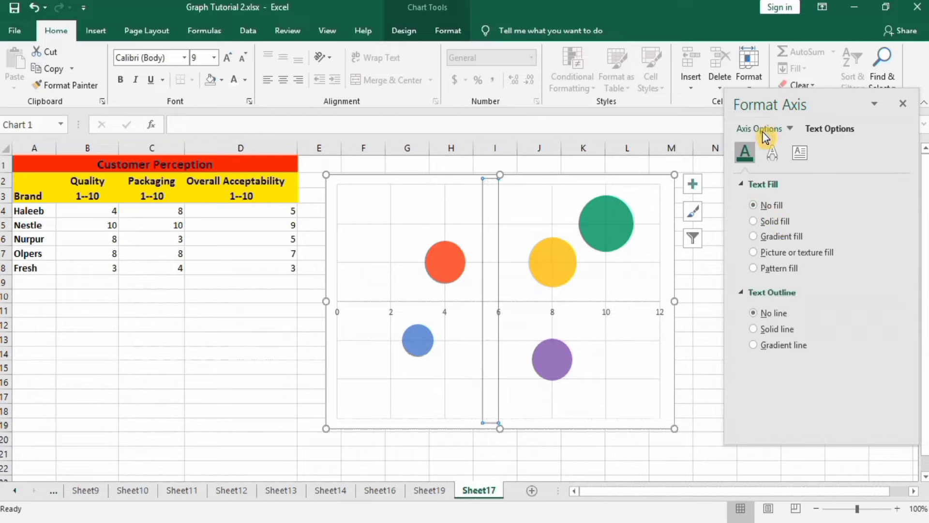
pyautogui.click(605, 313)
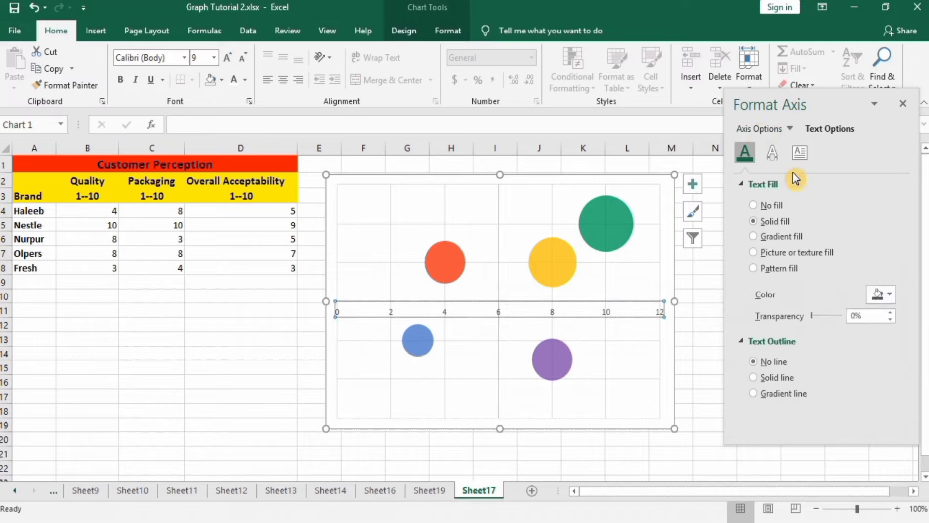
pyautogui.click(752, 204)
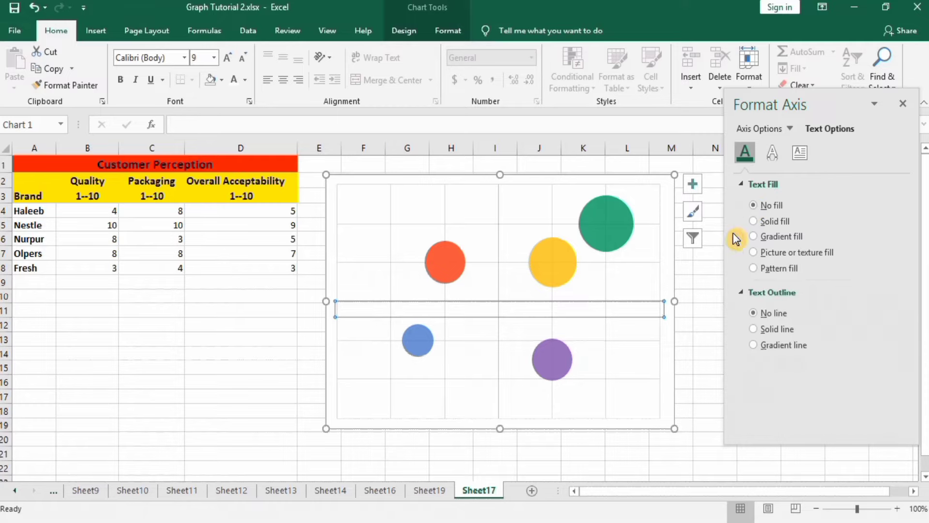
pyautogui.click(751, 128)
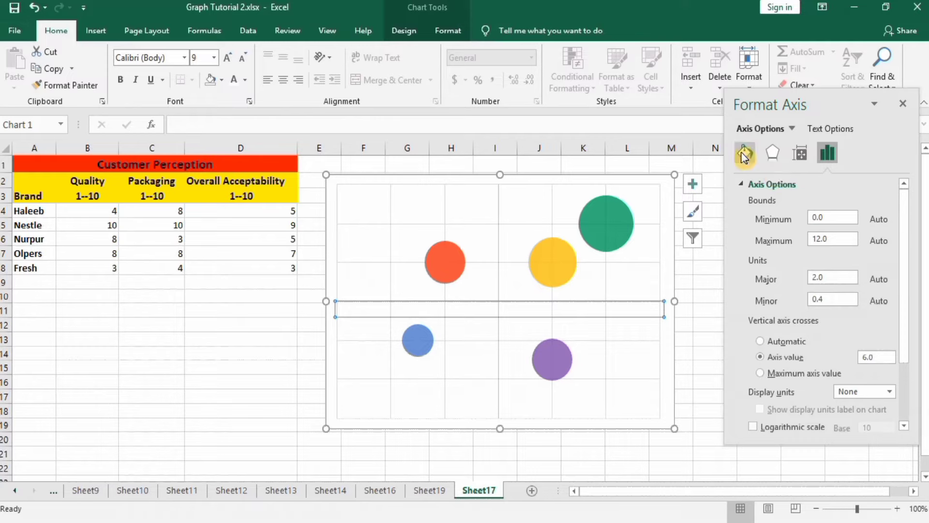
# Make the horizontal axis a solid orange-red line, 2 pt wide.
pyautogui.click(743, 154)
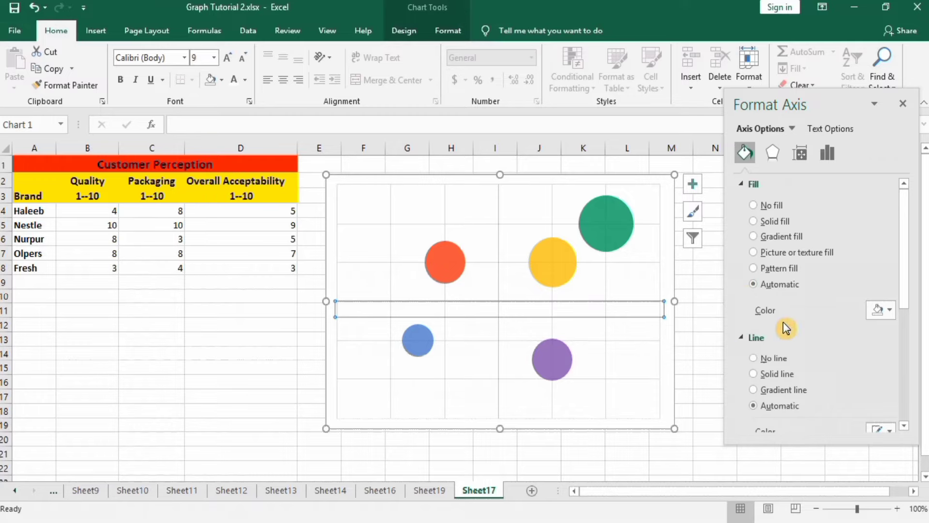
pyautogui.click(753, 374)
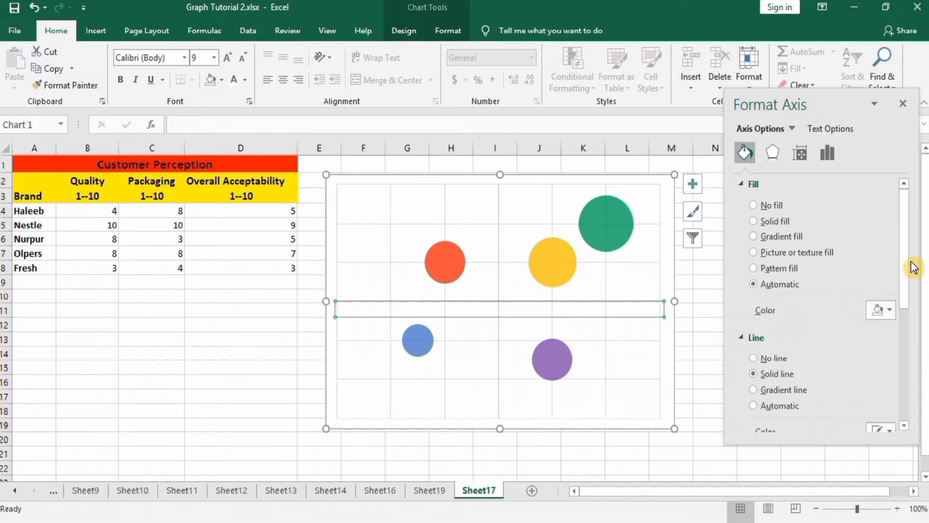
pyautogui.moveTo(906, 261); pyautogui.dragTo(909, 333)
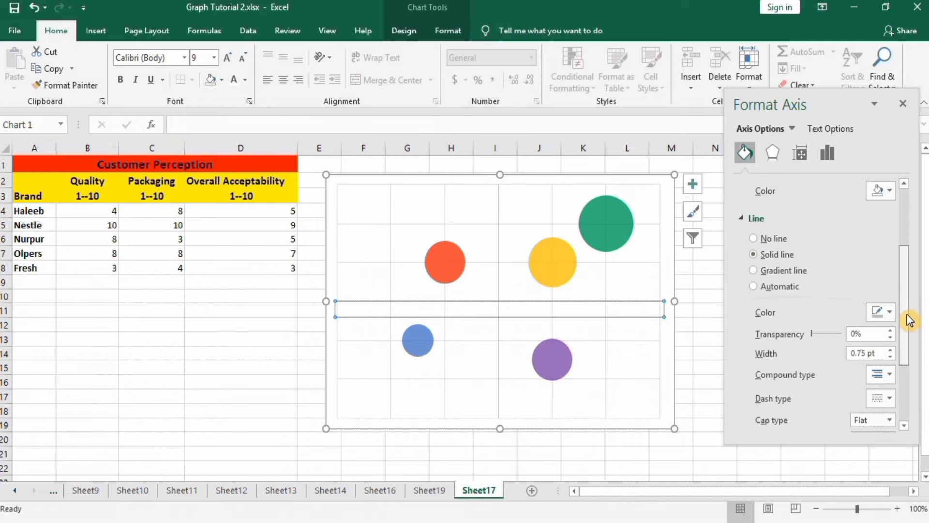
pyautogui.click(891, 313)
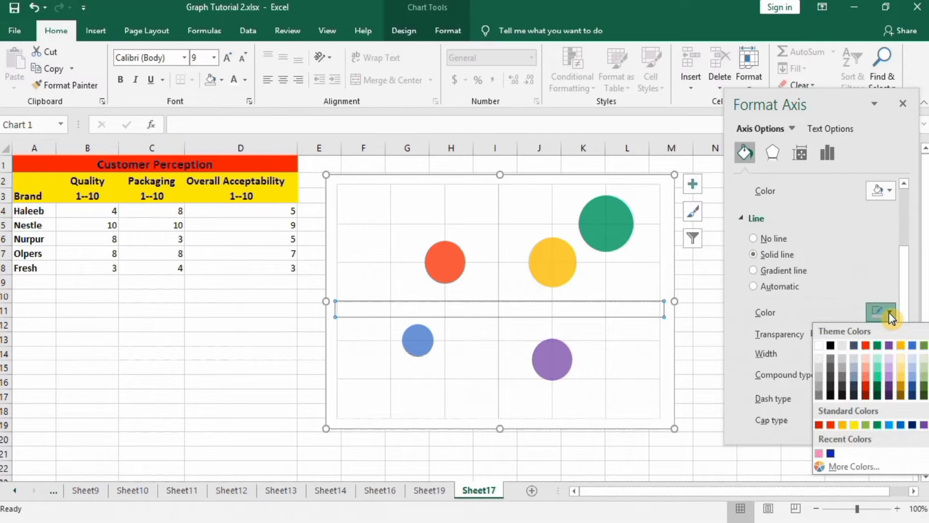
pyautogui.click(865, 344)
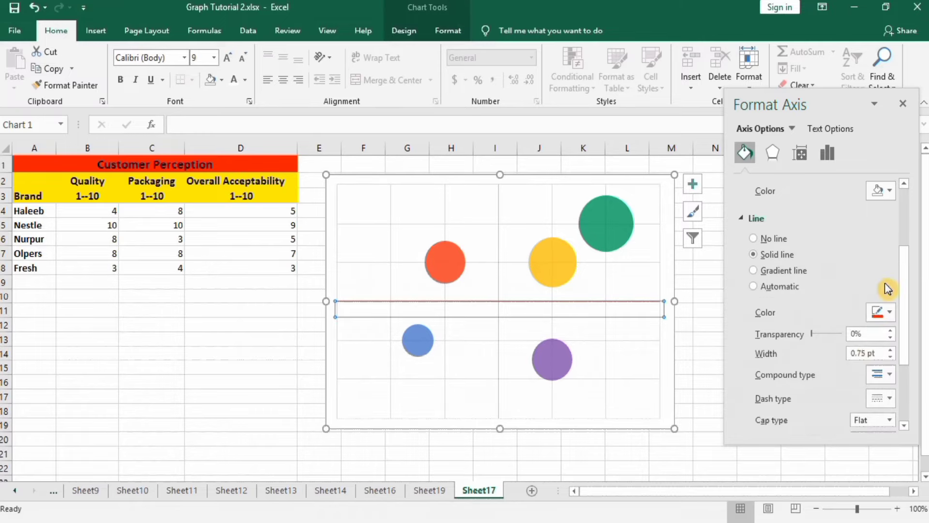
pyautogui.moveTo(907, 284); pyautogui.dragTo(909, 310)
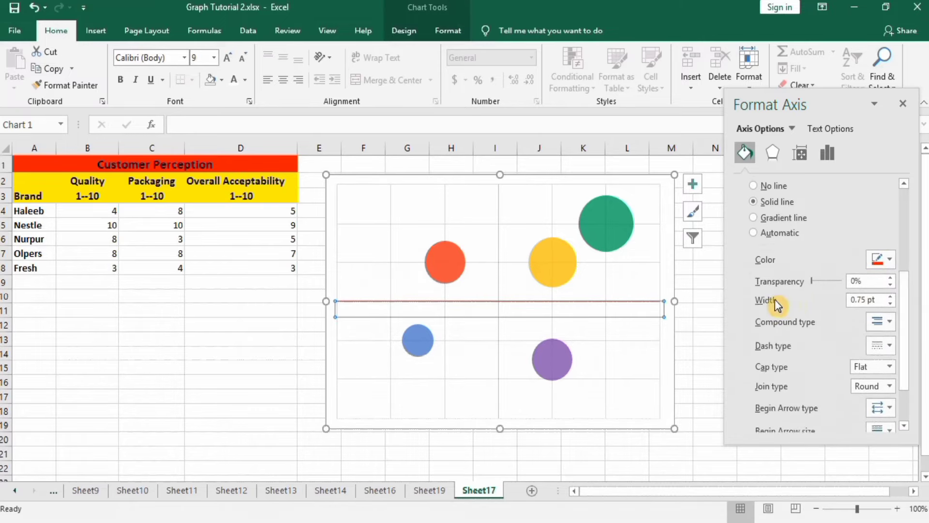
pyautogui.click(891, 296)
pyautogui.click(891, 296)
pyautogui.click(891, 297)
pyautogui.click(891, 296)
pyautogui.click(891, 297)
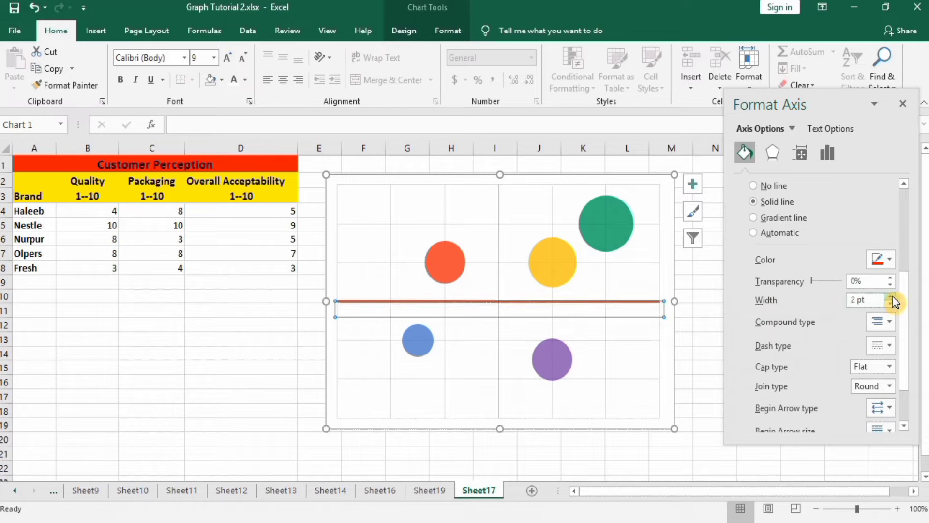
# Add large arrowheads to both the begin and end of the horizontal axis.
pyautogui.moveTo(908, 316); pyautogui.dragTo(909, 348)
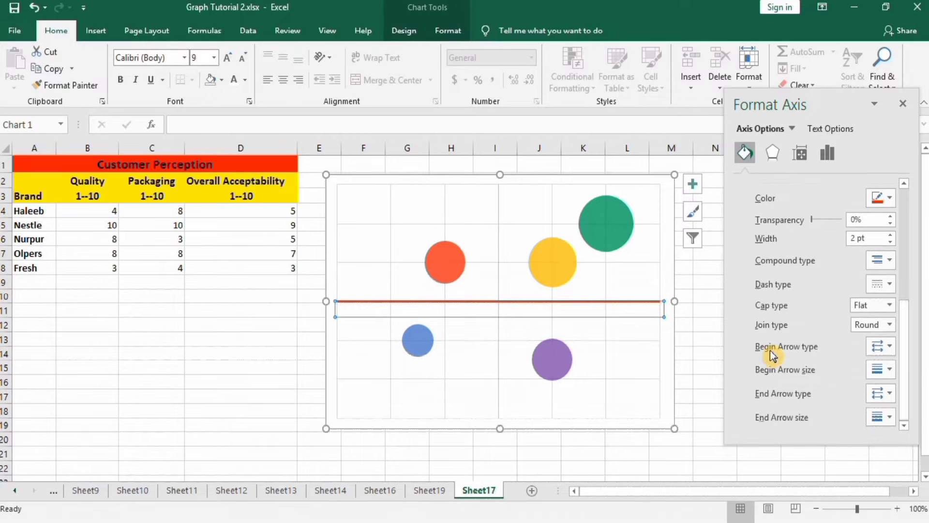
pyautogui.click(890, 346)
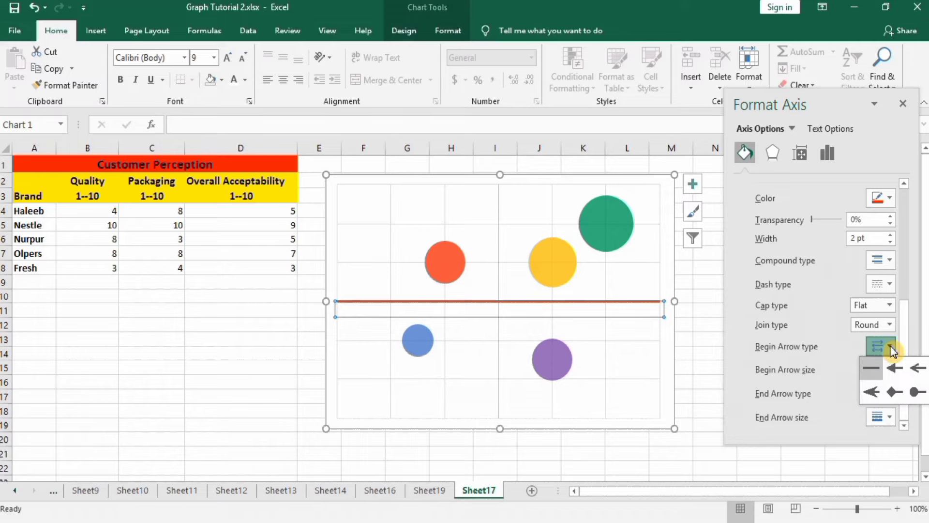
pyautogui.click(896, 371)
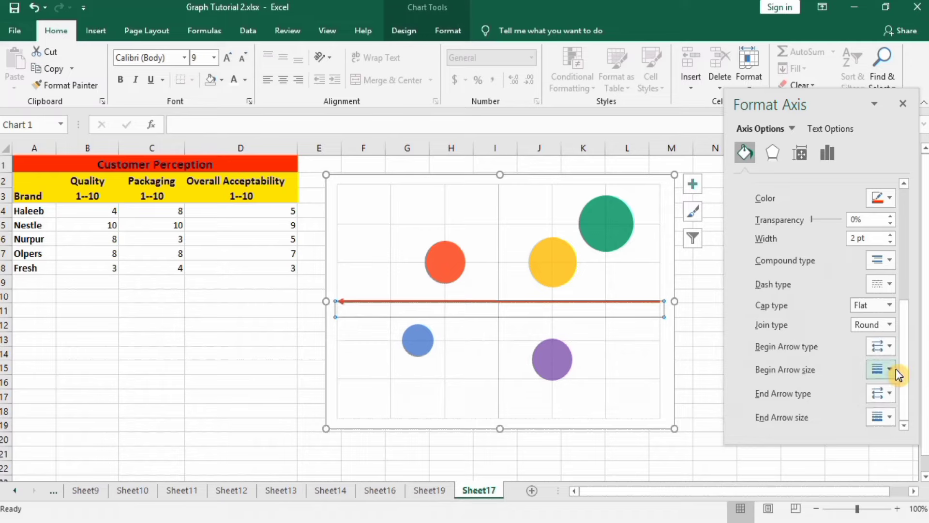
pyautogui.click(892, 368)
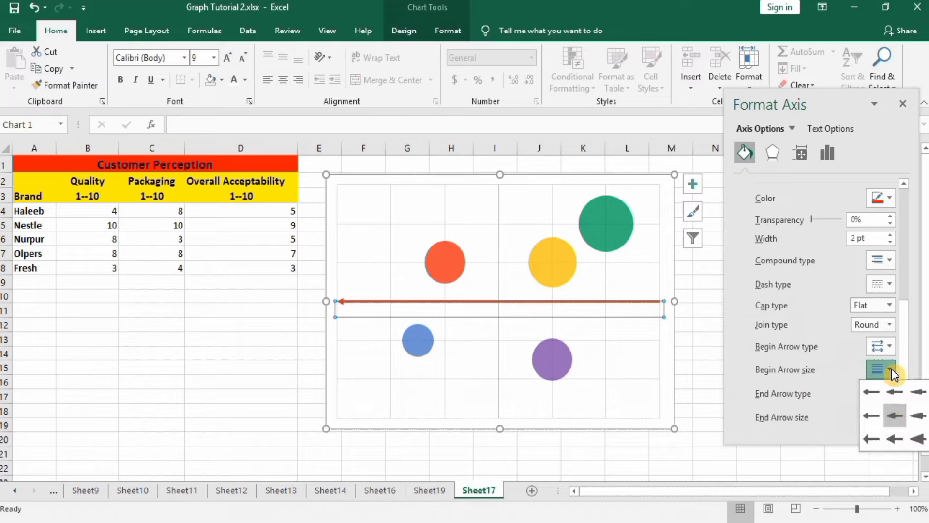
pyautogui.click(895, 441)
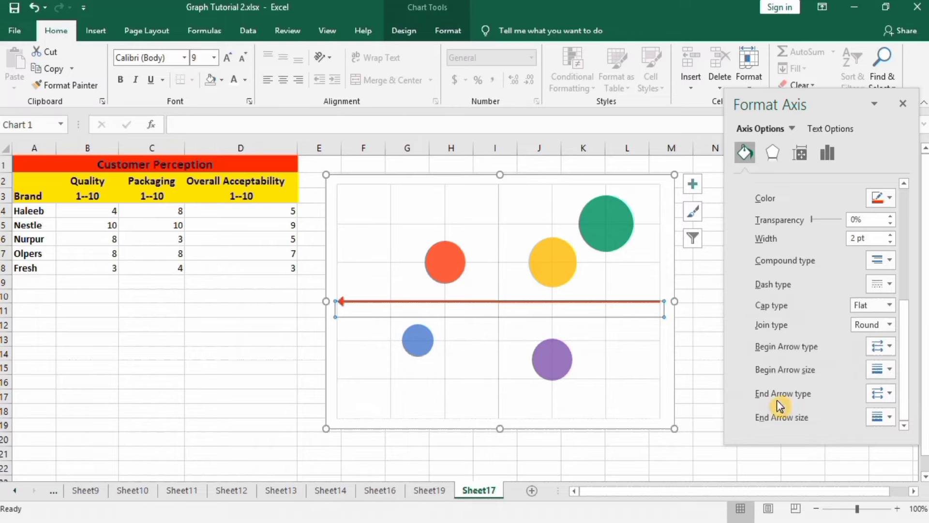
pyautogui.click(890, 393)
pyautogui.click(895, 416)
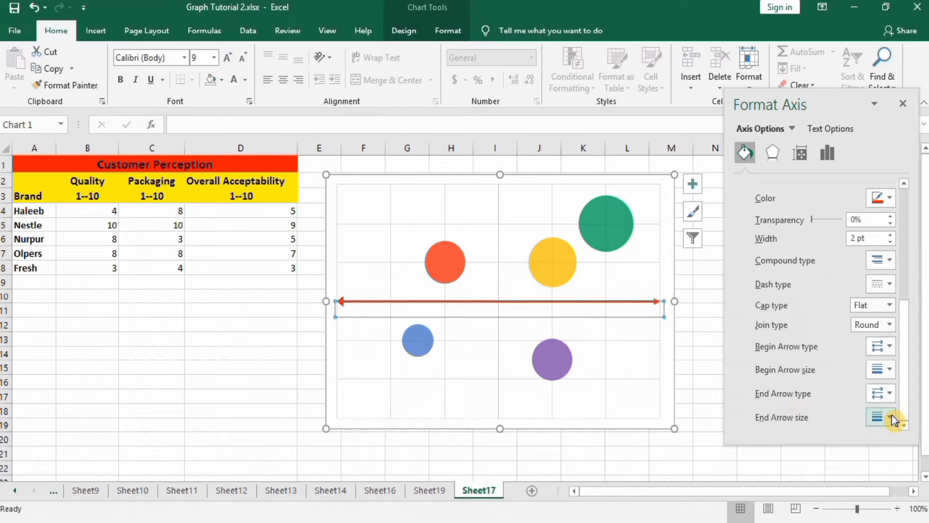
pyautogui.click(892, 420)
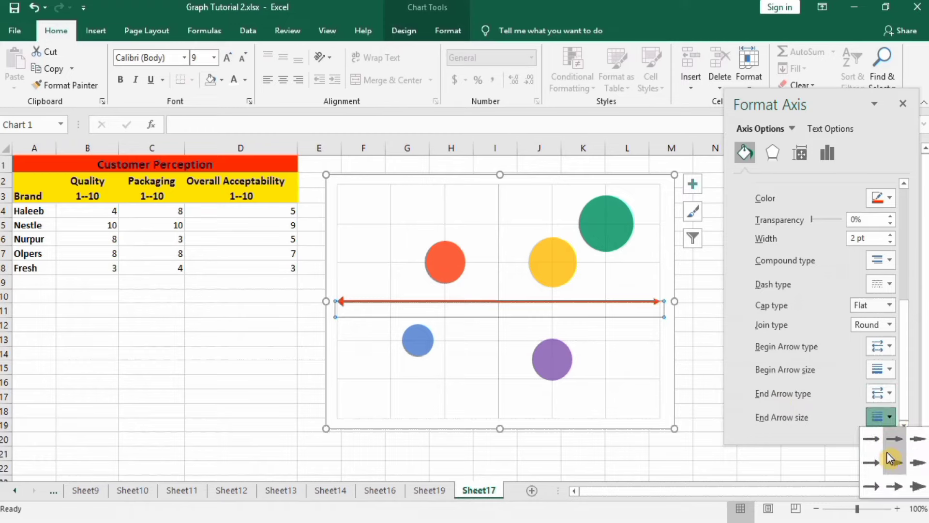
pyautogui.click(894, 487)
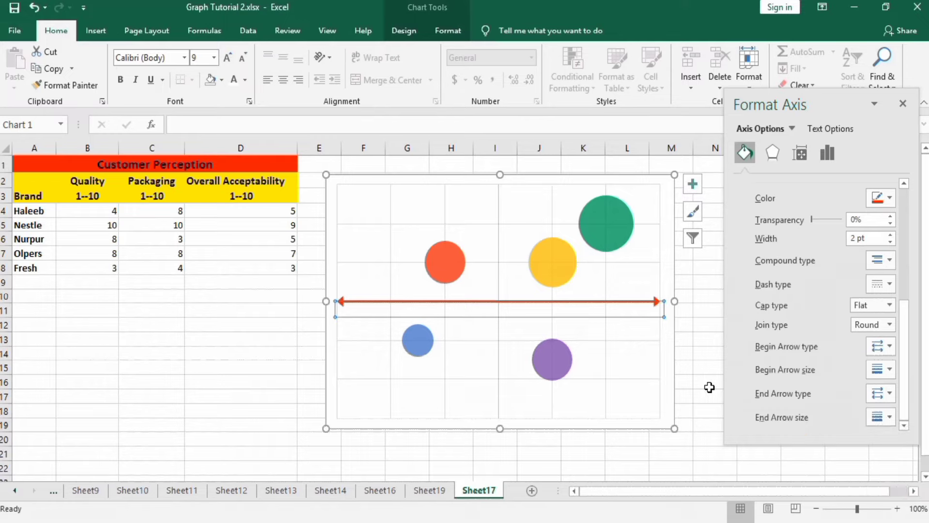
pyautogui.click(491, 304)
pyautogui.click(514, 310)
pyautogui.click(498, 213)
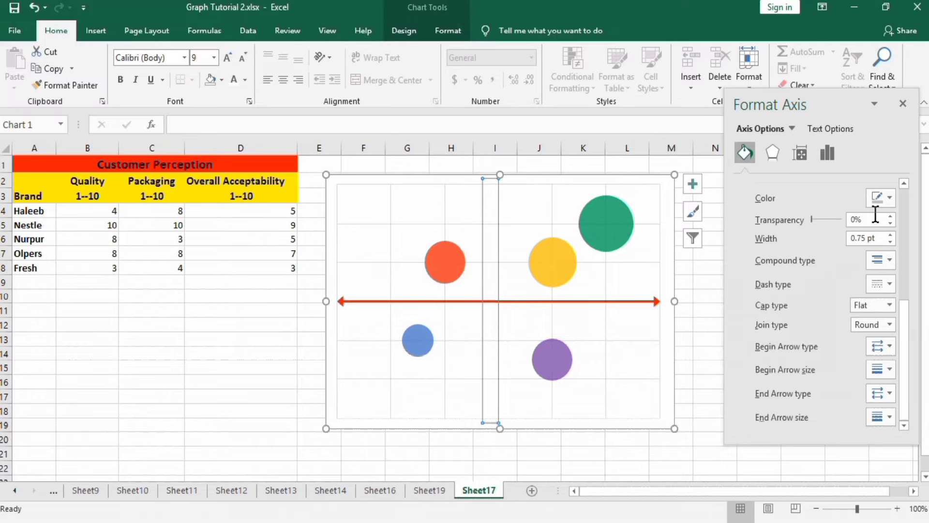
# Make the vertical axis line orange-red and 2 pt thick.
pyautogui.click(890, 198)
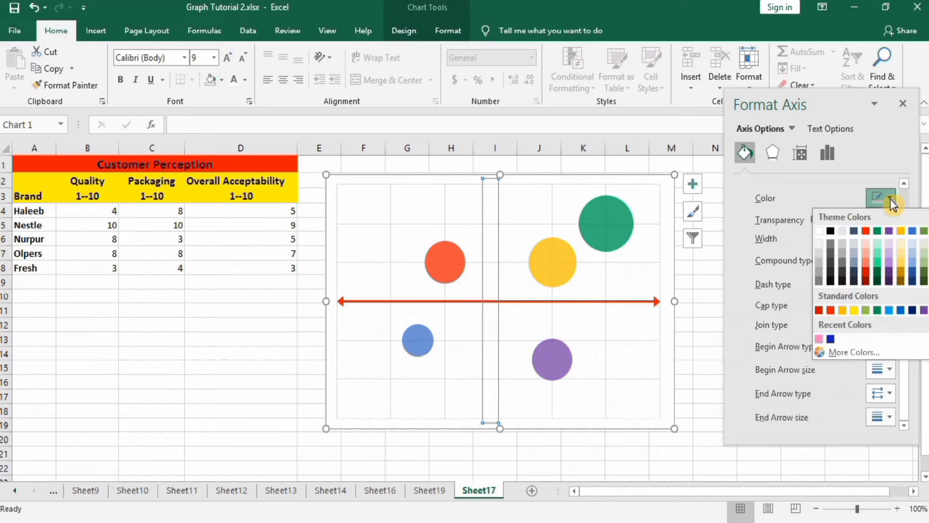
pyautogui.click(864, 228)
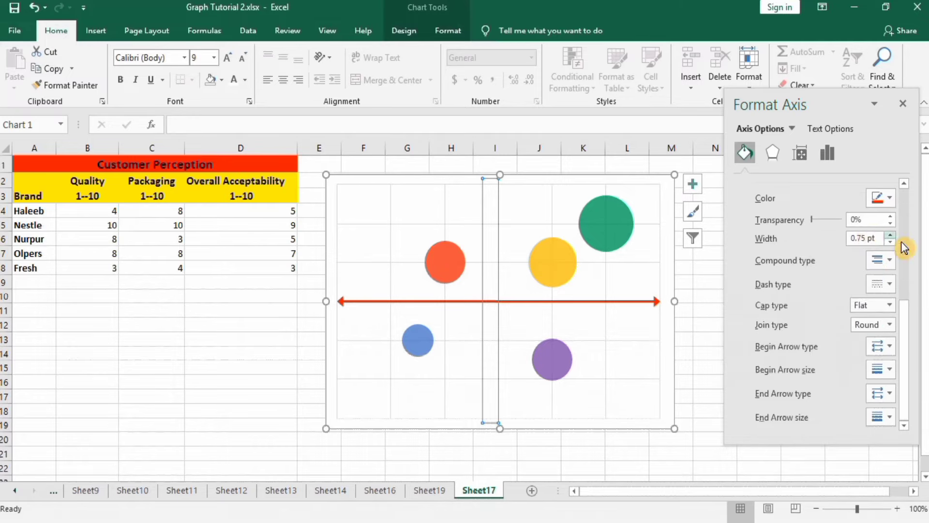
pyautogui.click(890, 235)
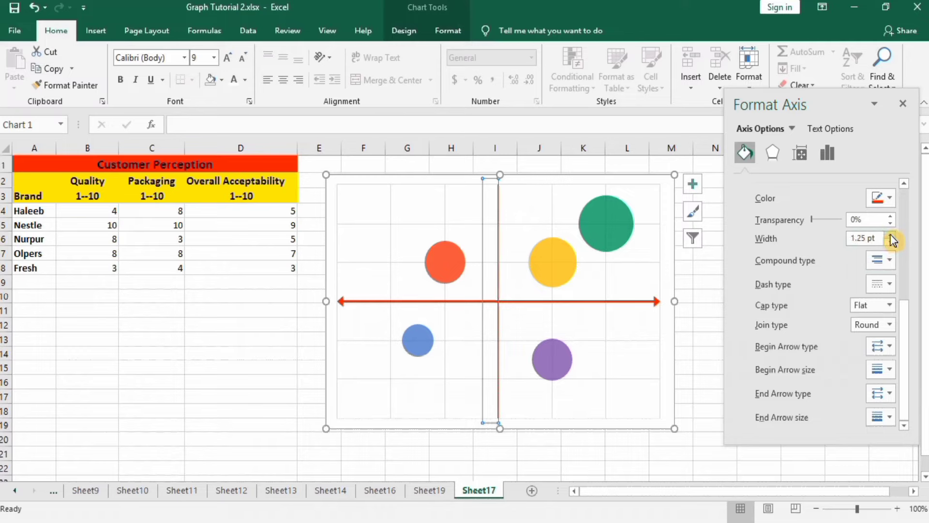
pyautogui.click(890, 234)
pyautogui.click(889, 234)
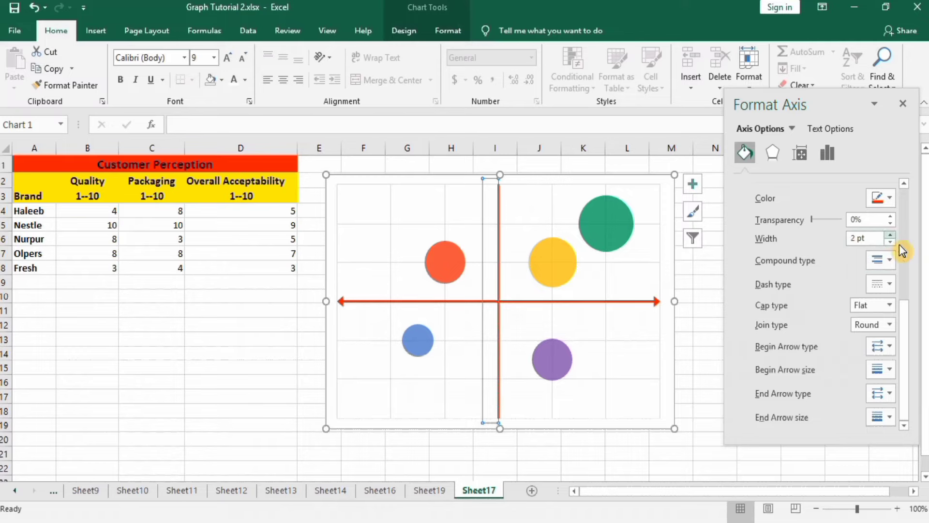
# Add enlarged arrowheads to both the bottom and top ends of the vertical axis.
pyautogui.click(889, 346)
pyautogui.click(892, 371)
pyautogui.click(891, 370)
pyautogui.click(895, 437)
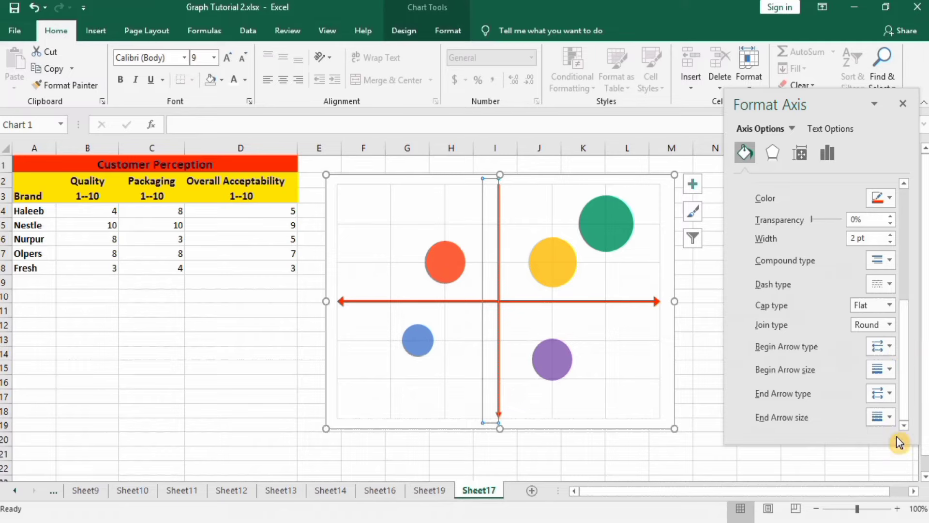
pyautogui.click(892, 394)
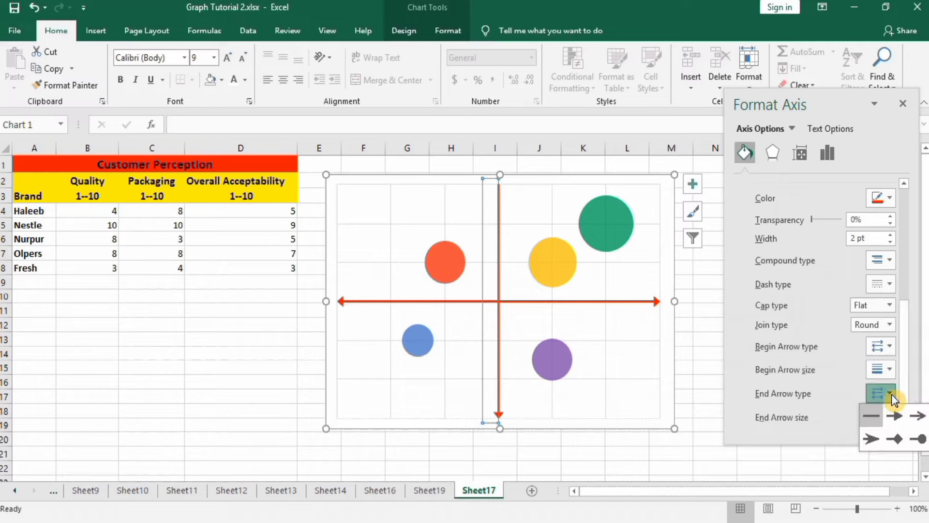
pyautogui.click(894, 424)
pyautogui.click(890, 419)
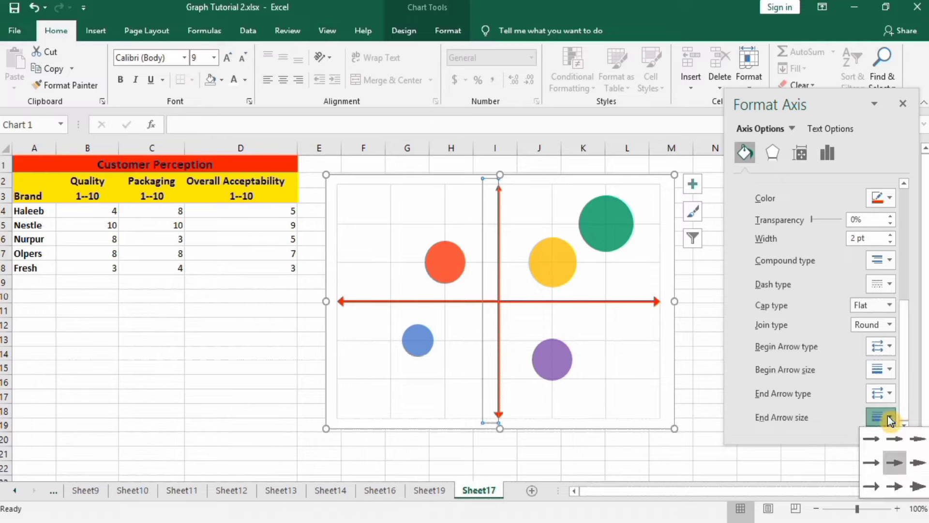
pyautogui.click(894, 486)
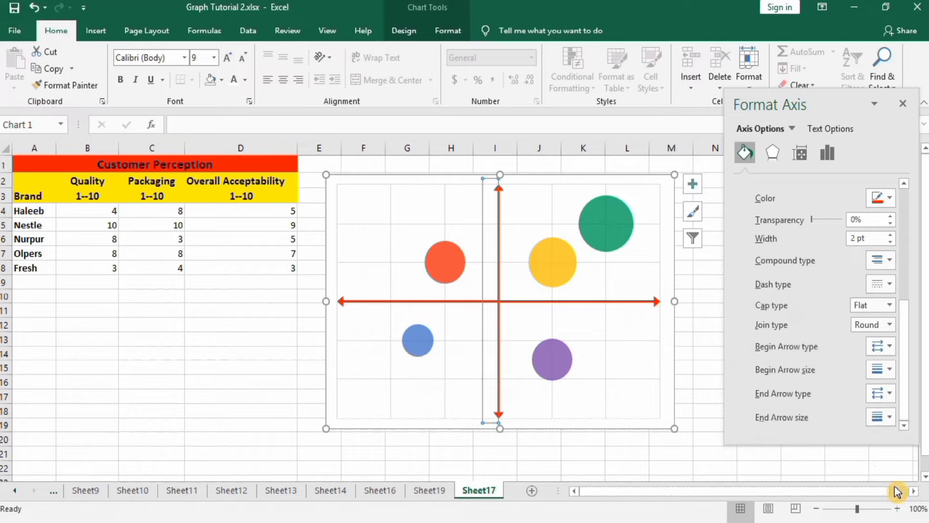
# Close the Format Shape pane and reselect the chart.
pyautogui.click(694, 456)
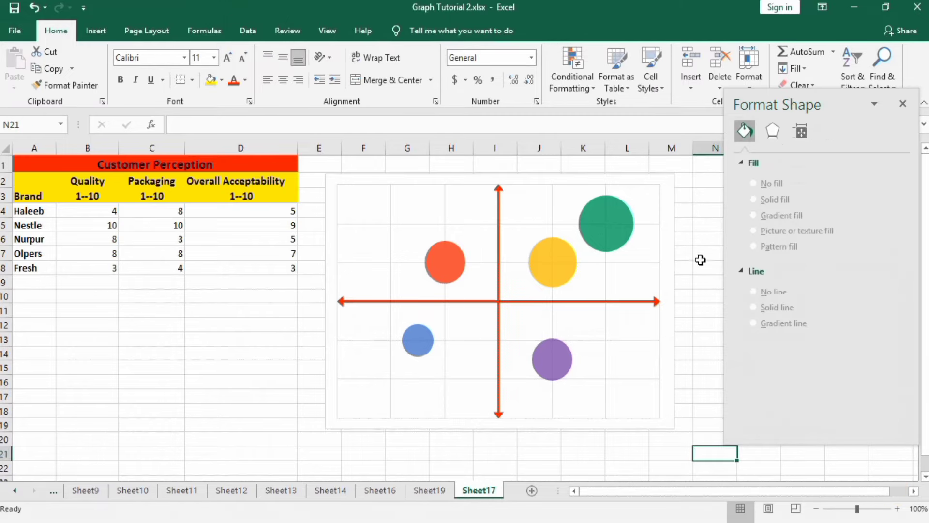
pyautogui.click(749, 182)
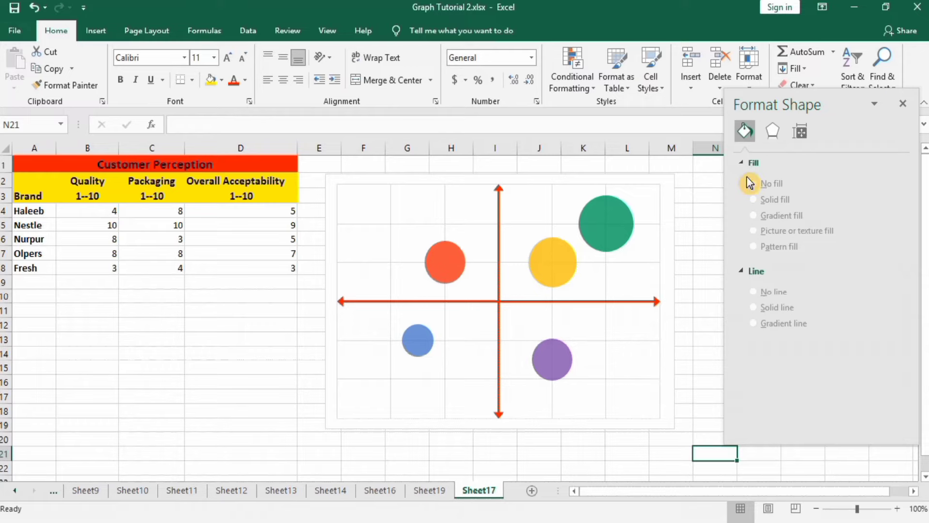
pyautogui.click(900, 103)
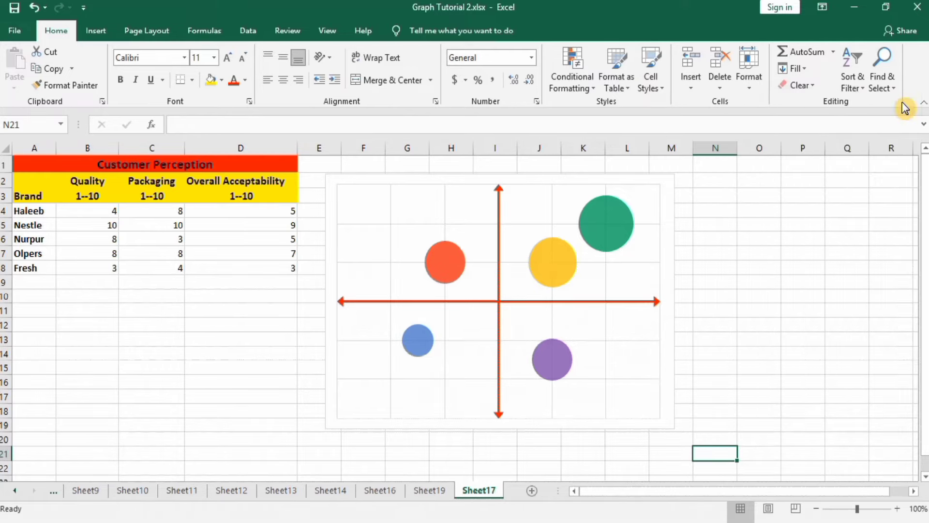
pyautogui.click(664, 181)
# Turn on Data Labels and switch off Gridlines through the Chart Elements list.
pyautogui.click(700, 181)
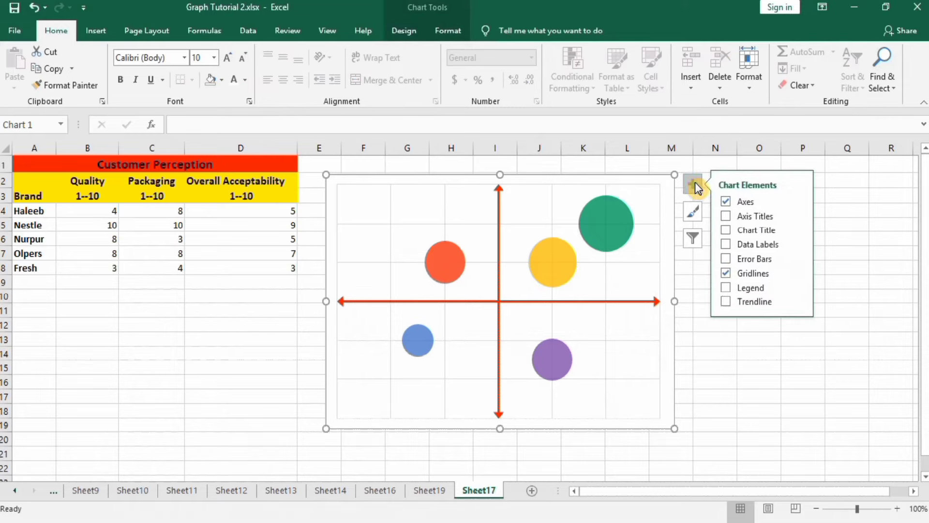
pyautogui.click(727, 247)
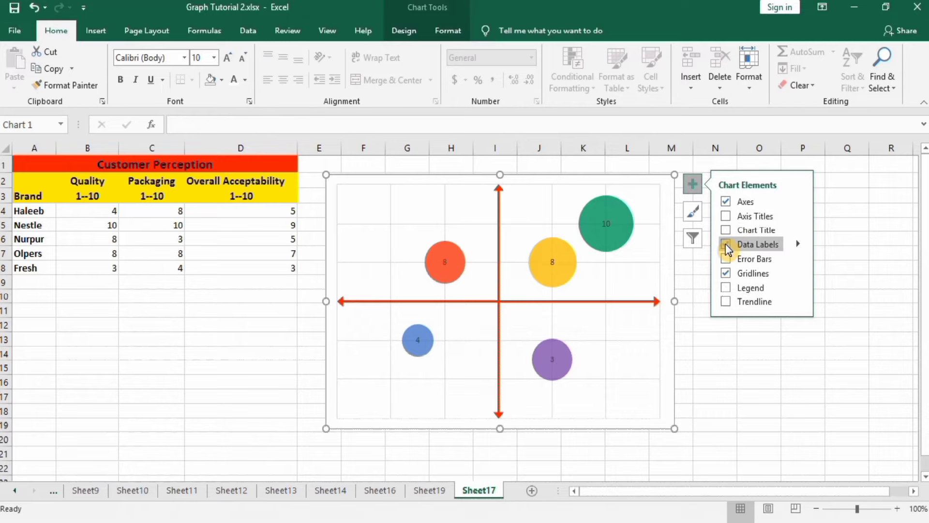
pyautogui.click(725, 272)
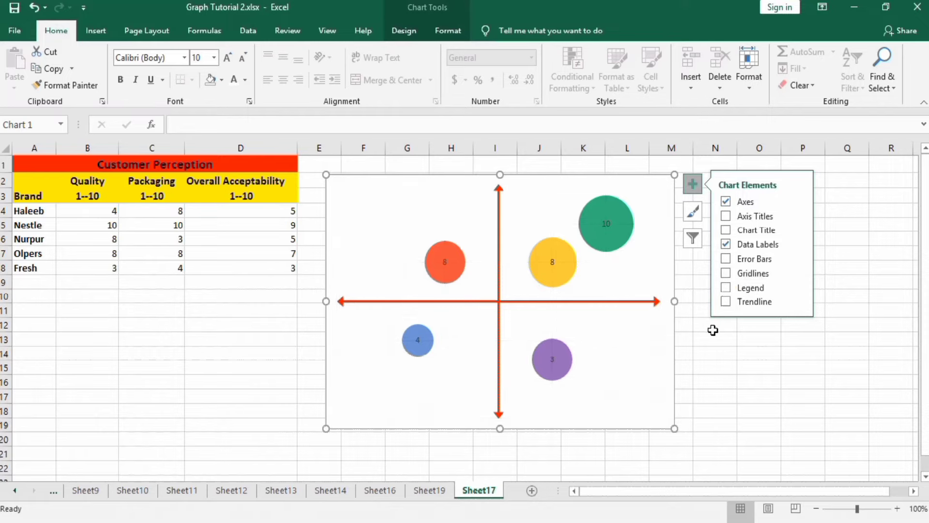
pyautogui.click(727, 357)
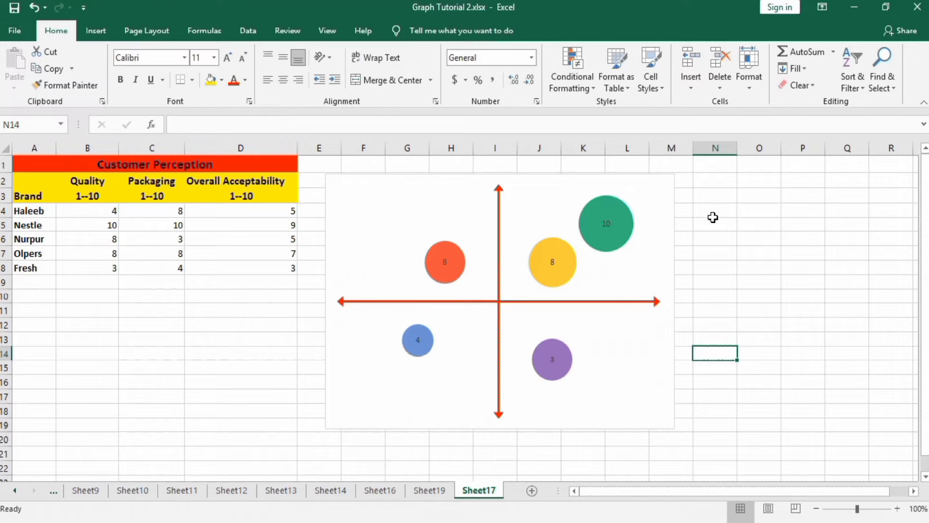
pyautogui.click(608, 208)
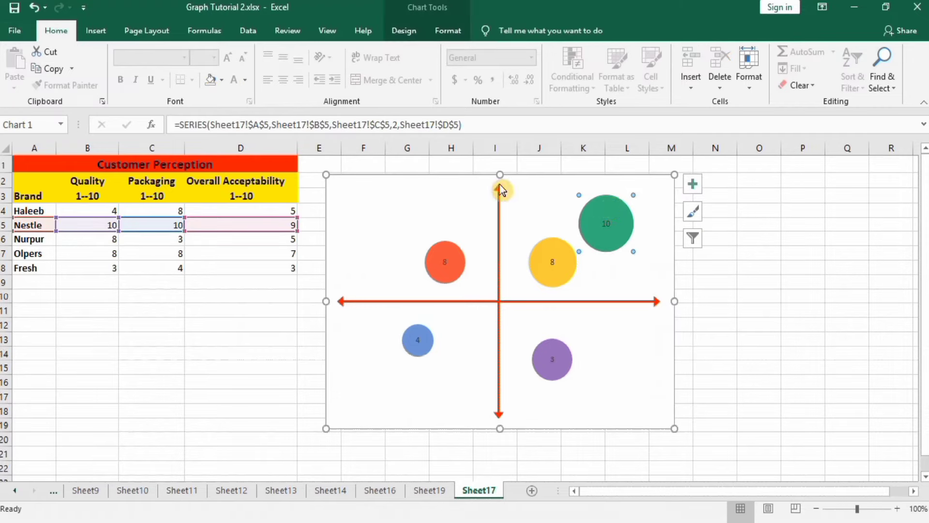
# Apply the dark green intense style to the Nestle bubble and red to Haleeb.
pyautogui.click(441, 31)
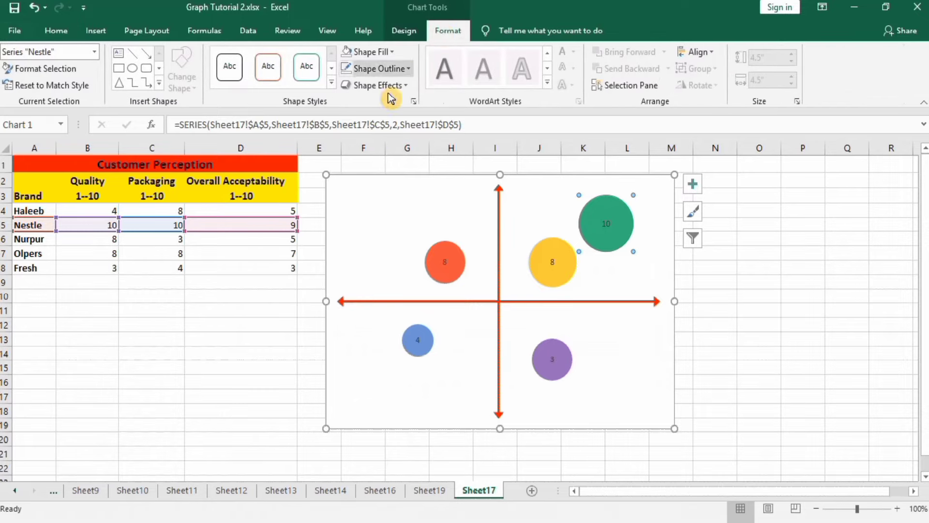
pyautogui.click(333, 85)
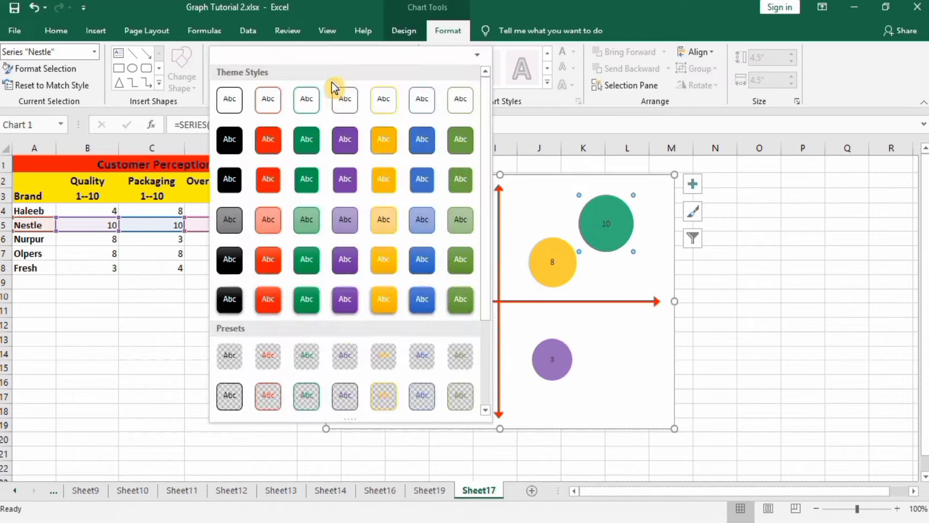
pyautogui.click(306, 294)
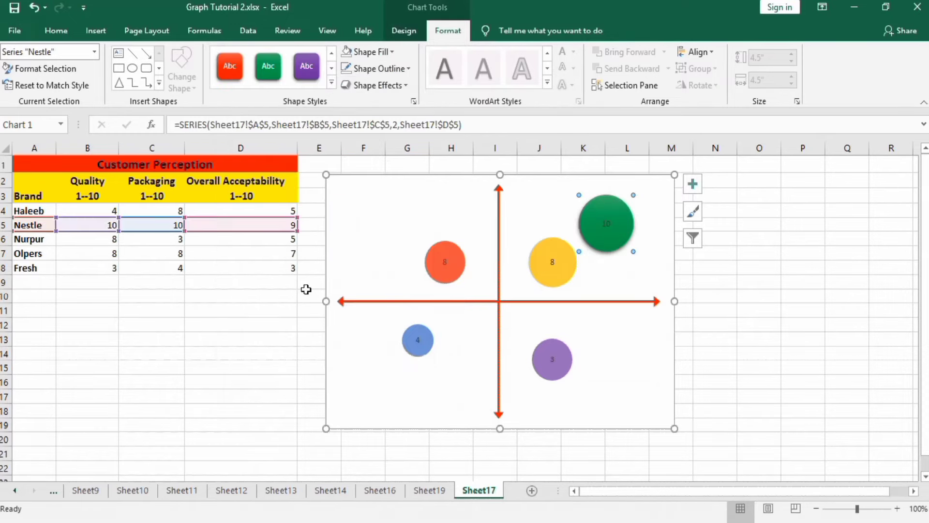
pyautogui.click(443, 257)
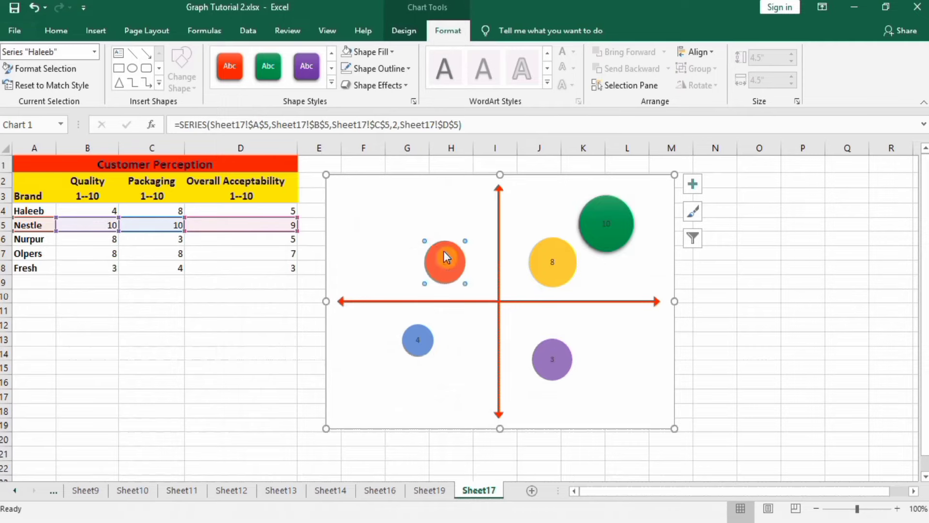
pyautogui.click(230, 72)
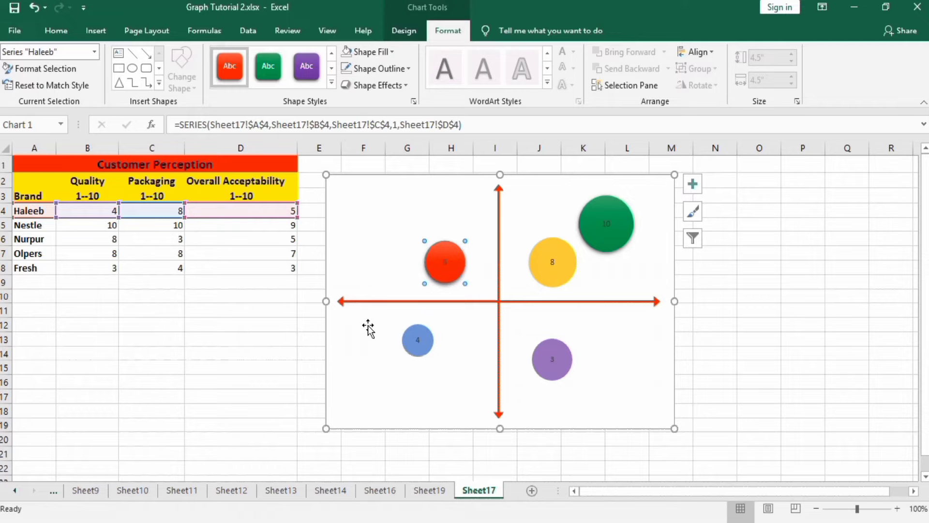
# Apply the purple intense style to Nurpur and the gold style to Olpers.
pyautogui.click(542, 362)
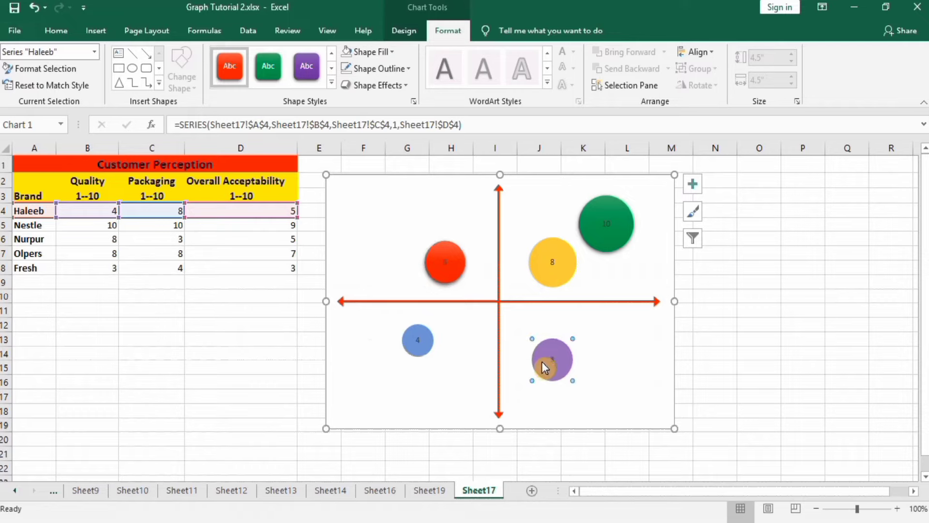
pyautogui.click(308, 71)
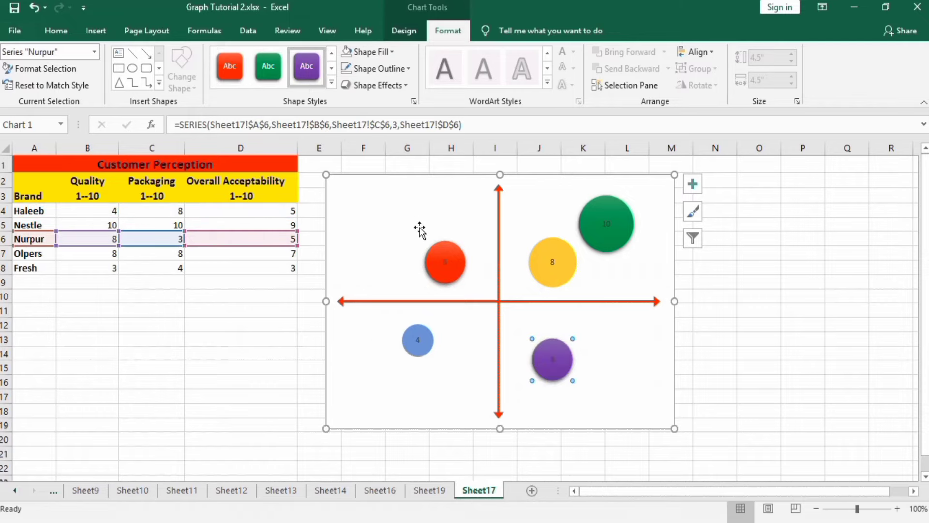
pyautogui.click(548, 246)
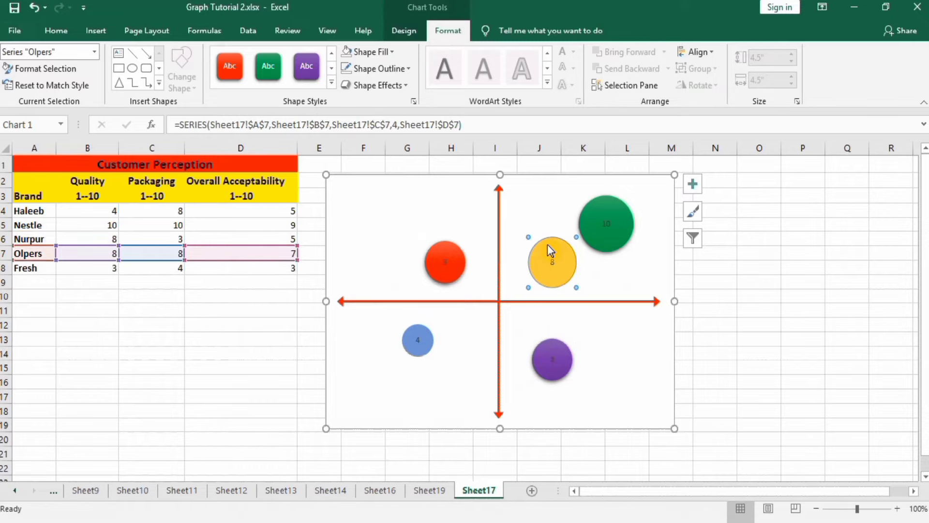
pyautogui.click(333, 86)
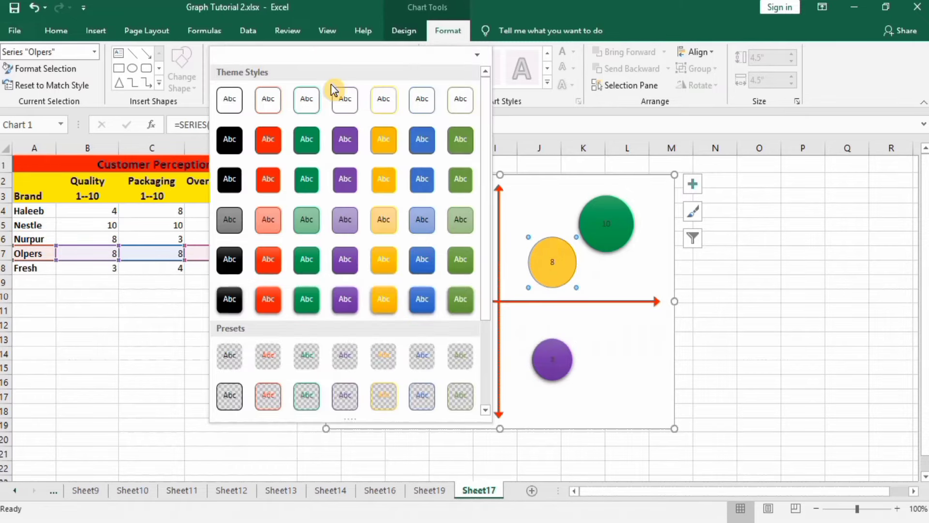
pyautogui.click(382, 142)
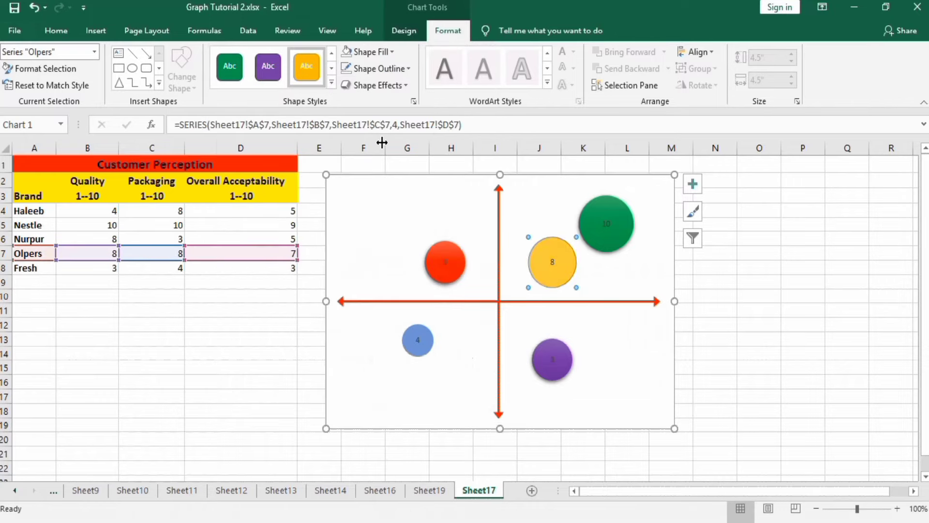
# Apply the blue intense style to the Fresh bubble, then deselect the chart.
pyautogui.click(416, 342)
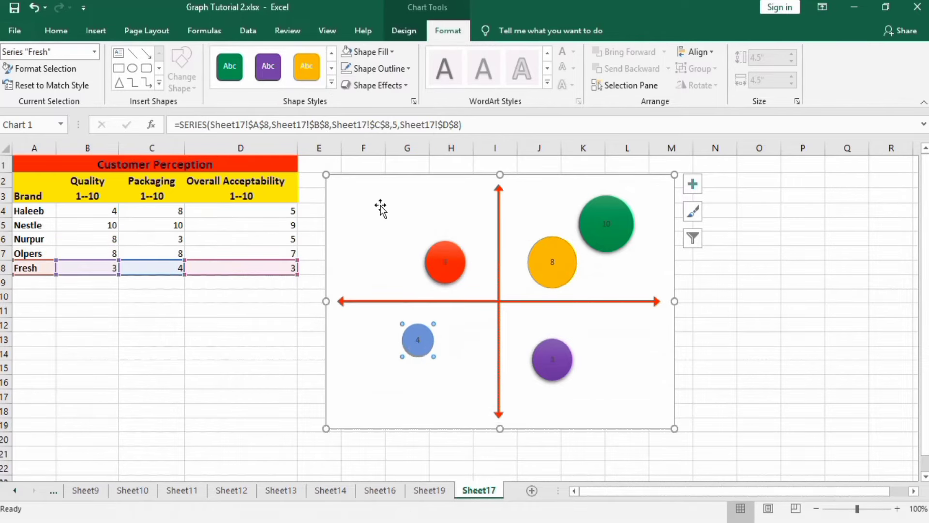
pyautogui.click(332, 86)
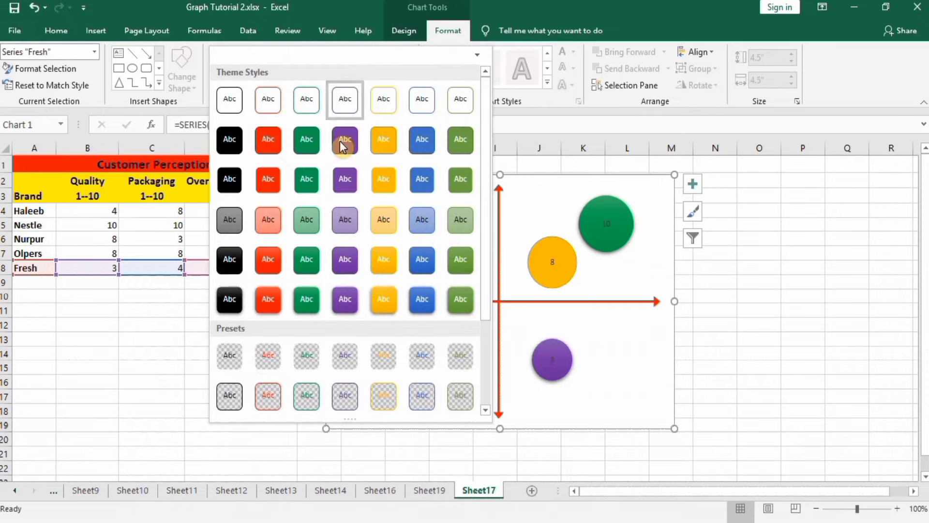
pyautogui.click(423, 296)
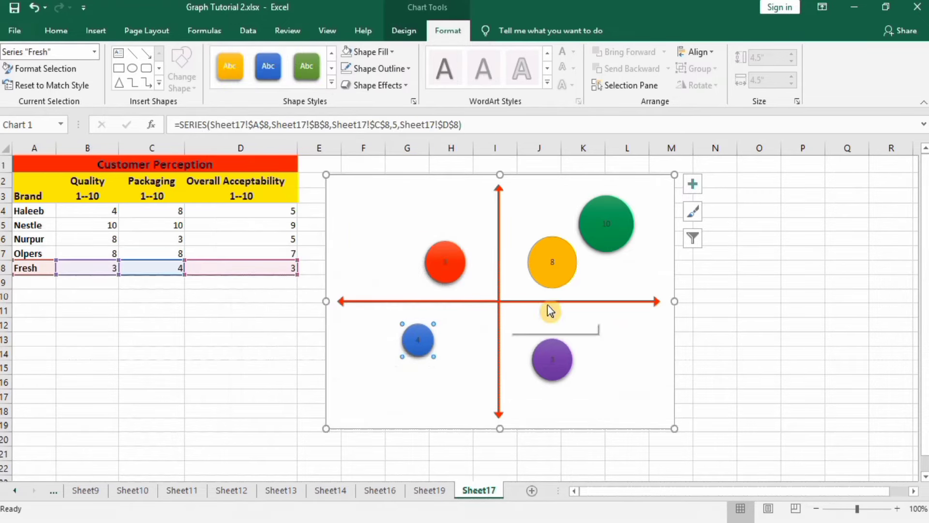
pyautogui.click(757, 325)
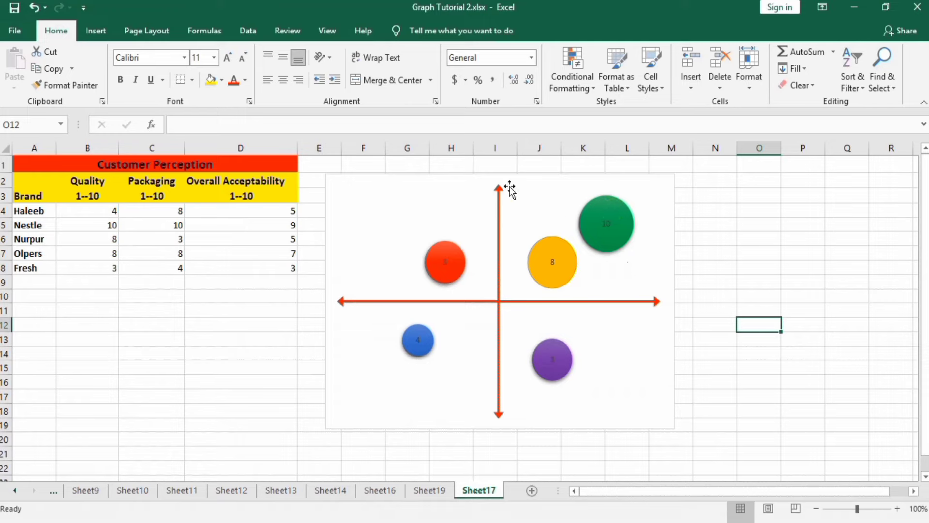
pyautogui.click(95, 31)
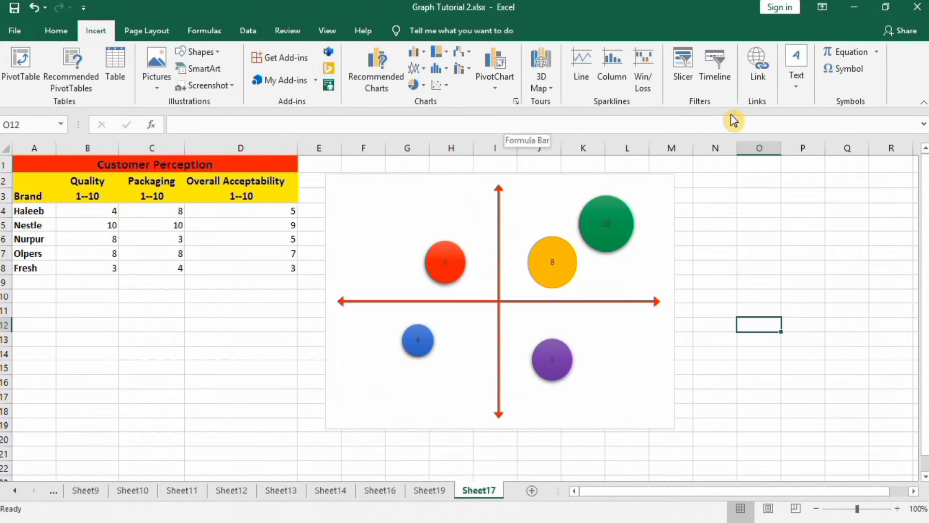
# Draw a text box at the horizontal axis's right end and open its Format Shape settings.
pyautogui.click(797, 87)
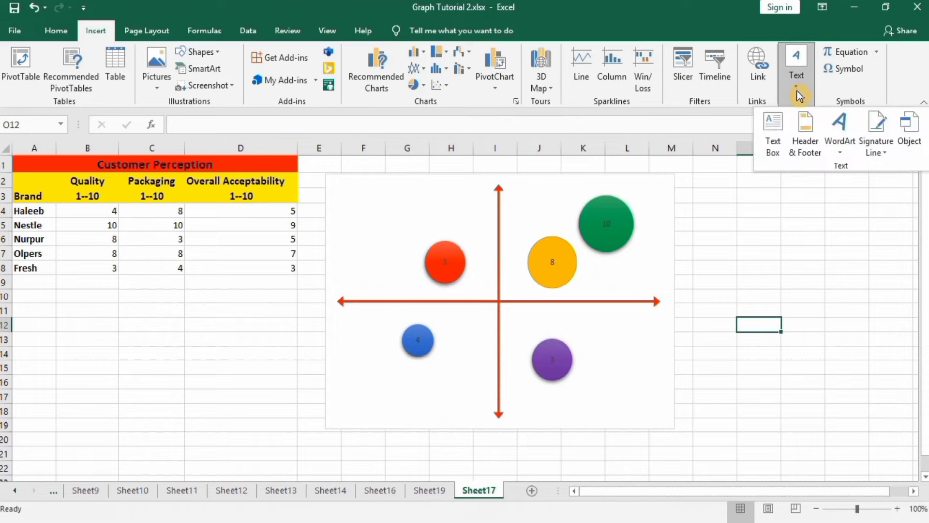
pyautogui.click(777, 127)
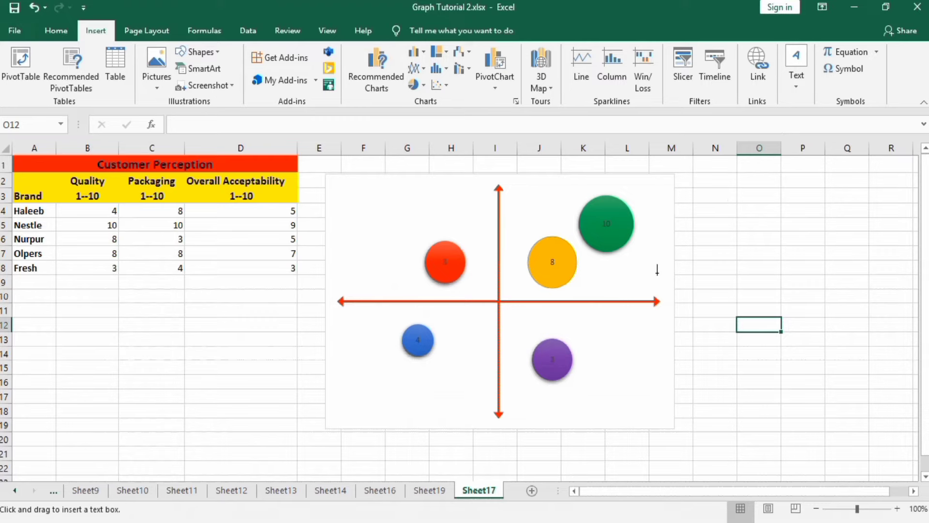
pyautogui.moveTo(657, 272)
pyautogui.mouseDown()
pyautogui.moveTo(670, 276)
pyautogui.moveTo(672, 329)
pyautogui.mouseUp()
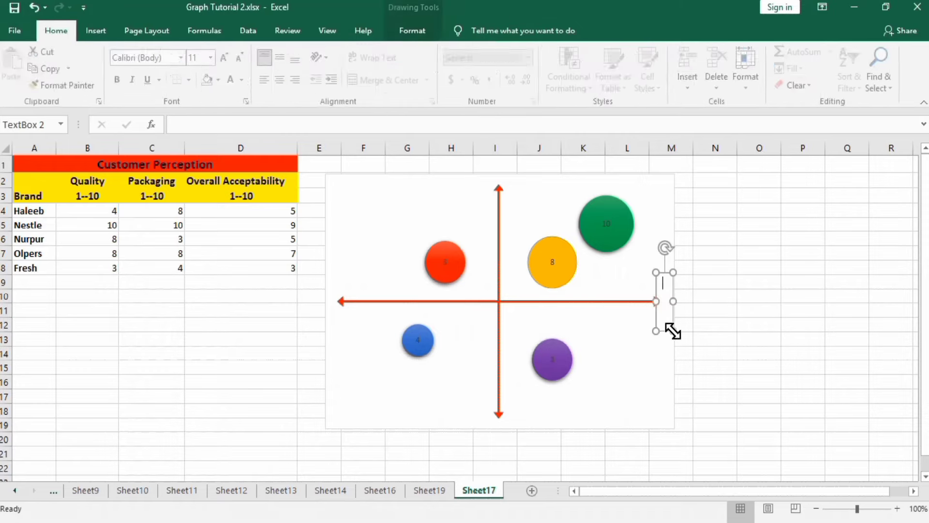
pyautogui.rightClick(666, 286)
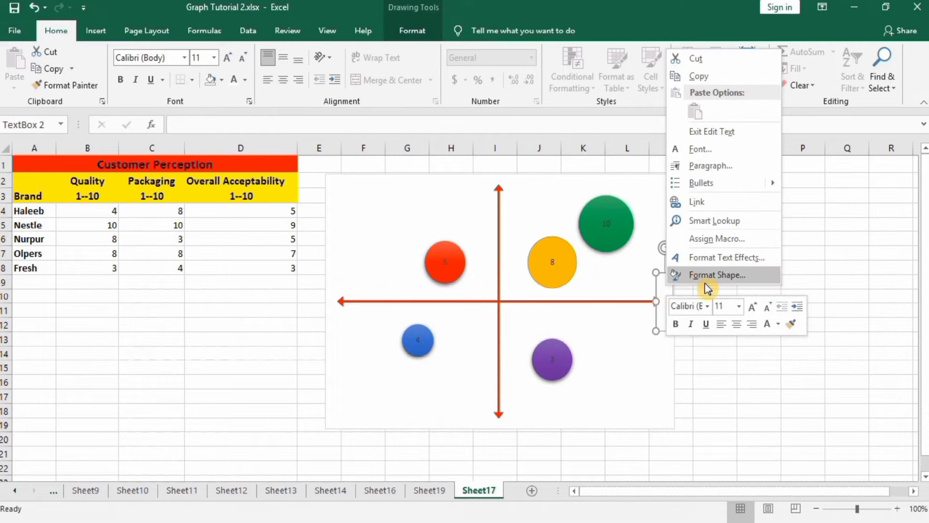
pyautogui.click(695, 358)
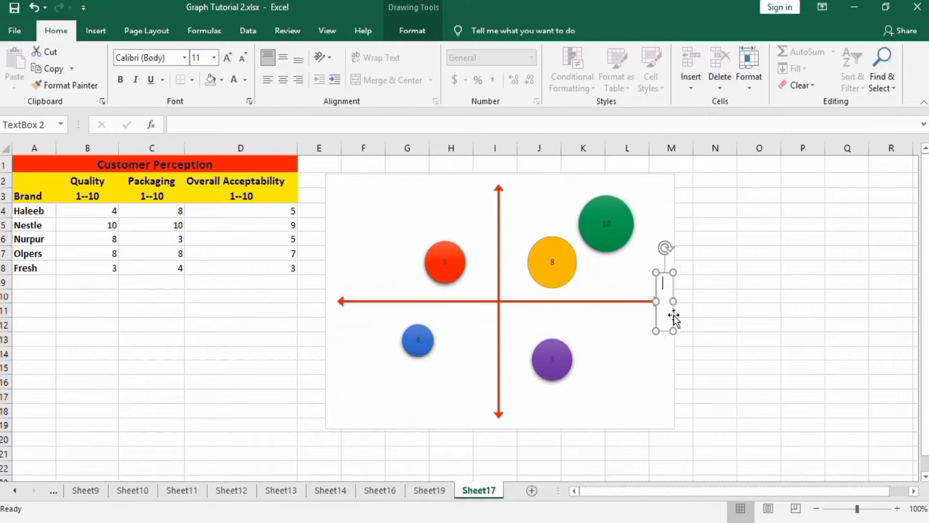
pyautogui.rightClick(664, 275)
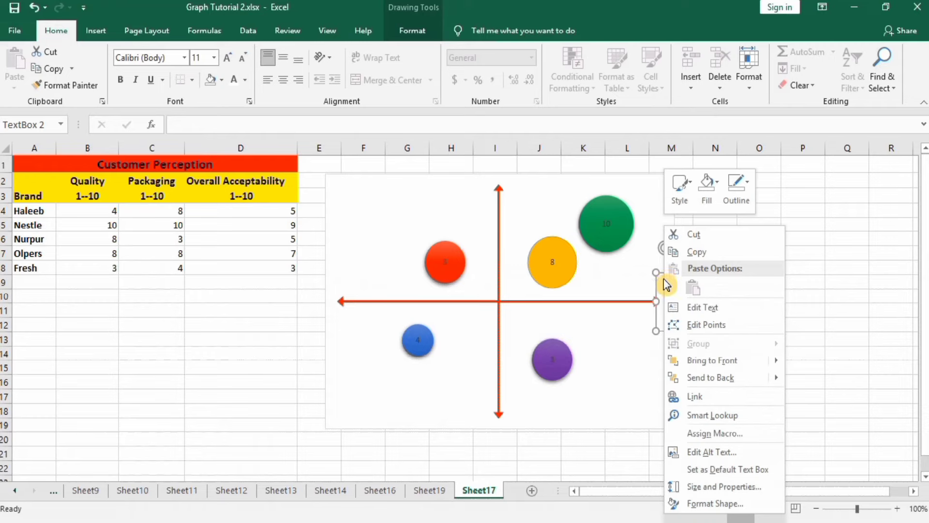
pyautogui.click(705, 503)
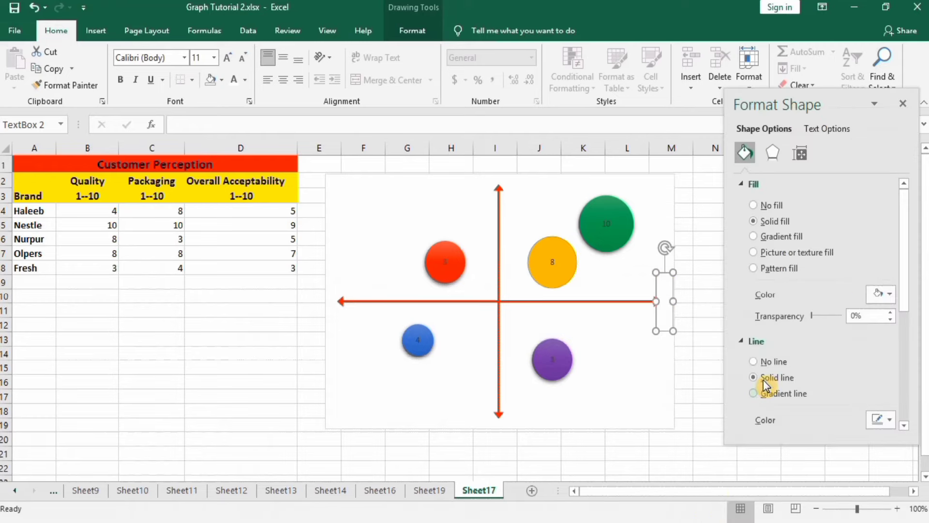
# Set the text box to Rotate all text 270° and begin typing 'High Quality'.
pyautogui.click(801, 154)
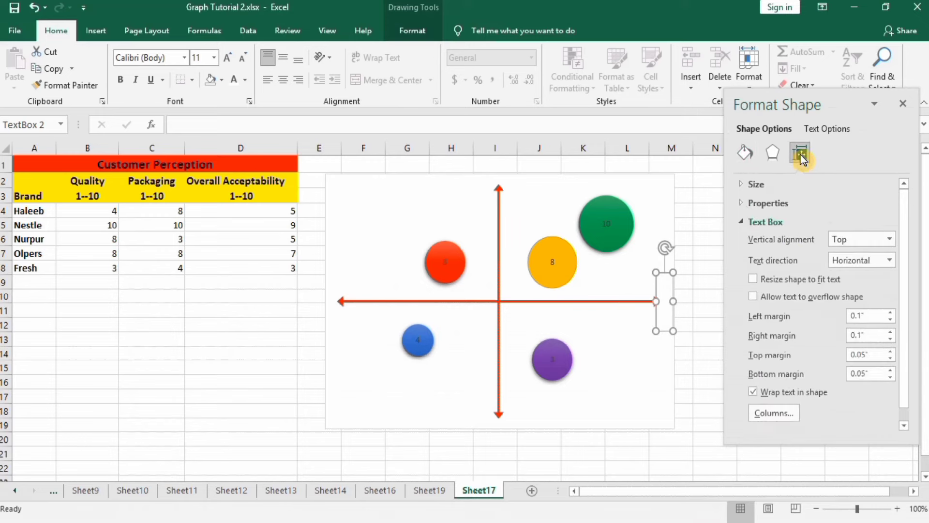
pyautogui.click(889, 260)
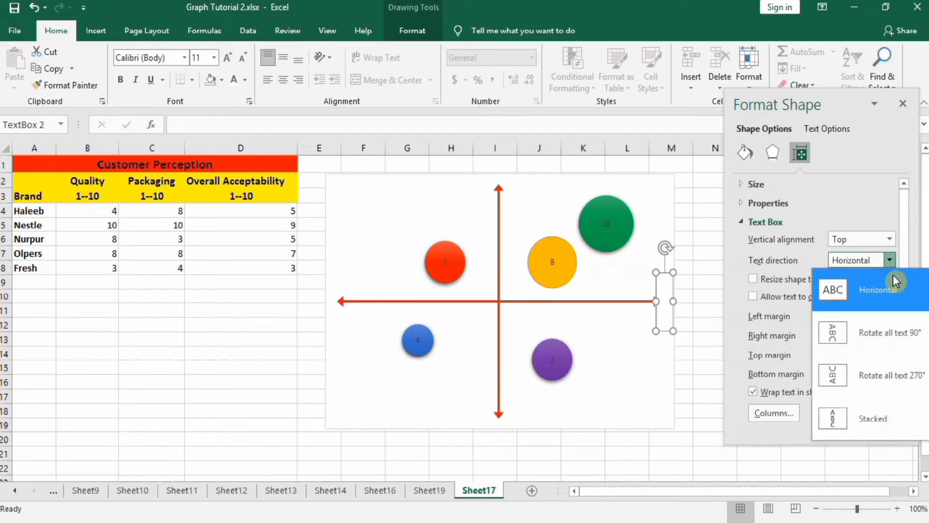
pyautogui.click(840, 374)
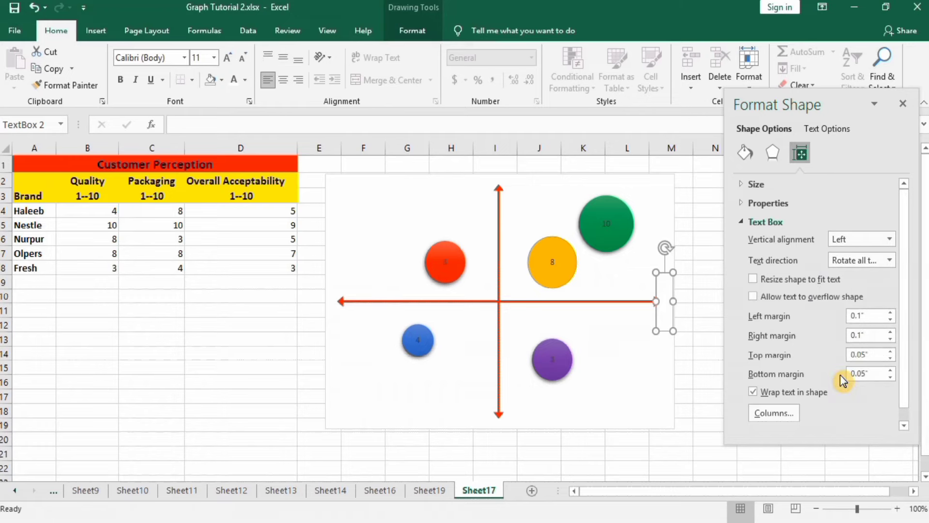
pyautogui.click(667, 323)
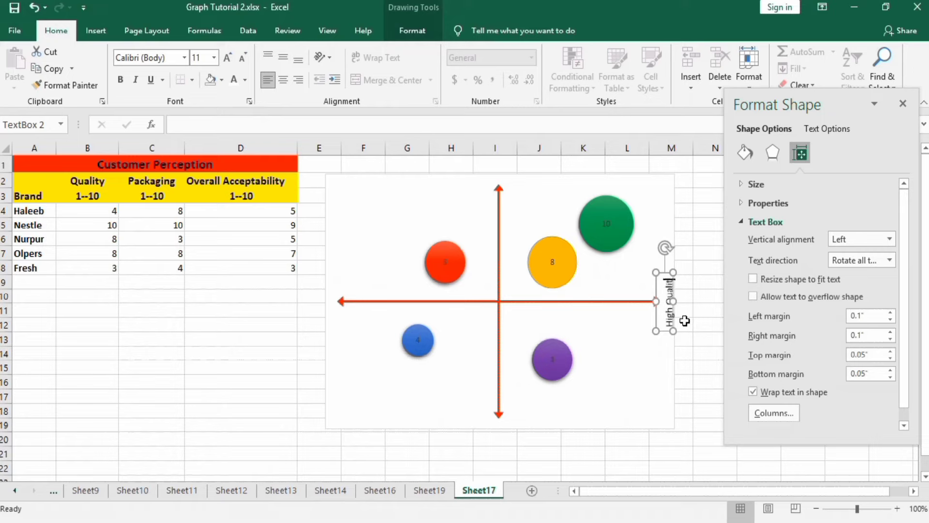
pyautogui.write('y')
# Resize the text box, select the 'High Quality' text and make it bold.
pyautogui.moveTo(658, 272); pyautogui.dragTo(658, 264)
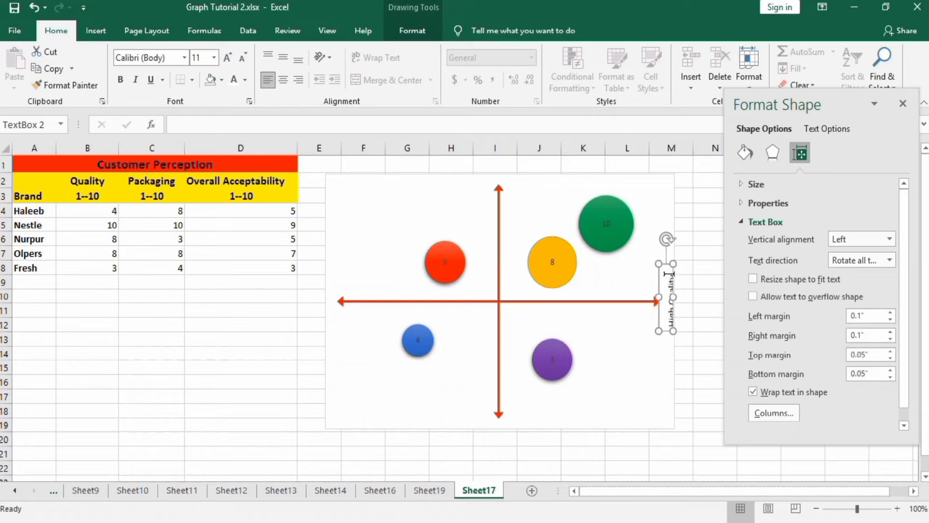
pyautogui.moveTo(671, 304); pyautogui.dragTo(673, 329)
pyautogui.click(665, 280)
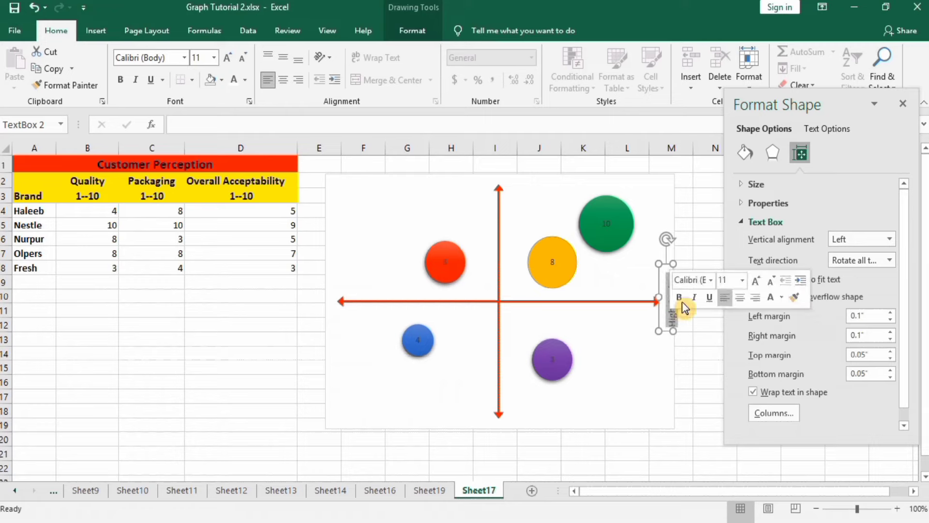
pyautogui.click(116, 83)
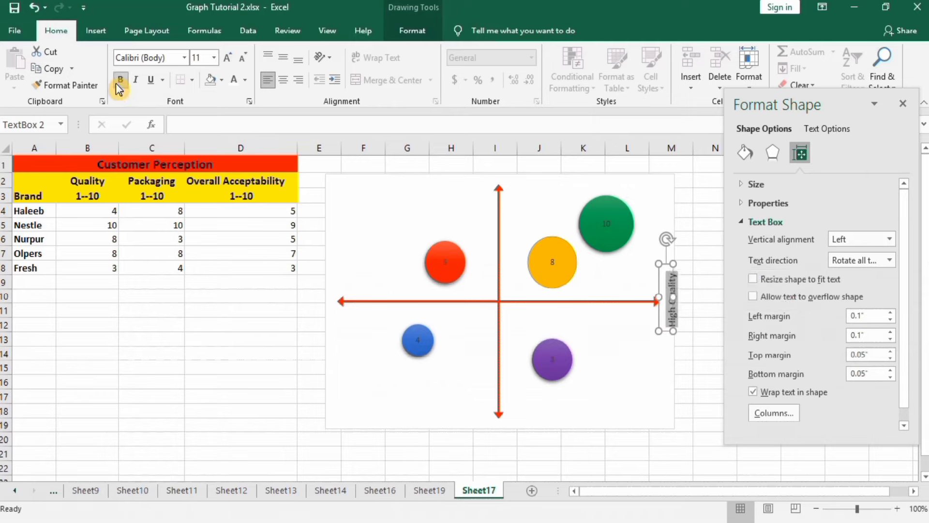
pyautogui.click(214, 58)
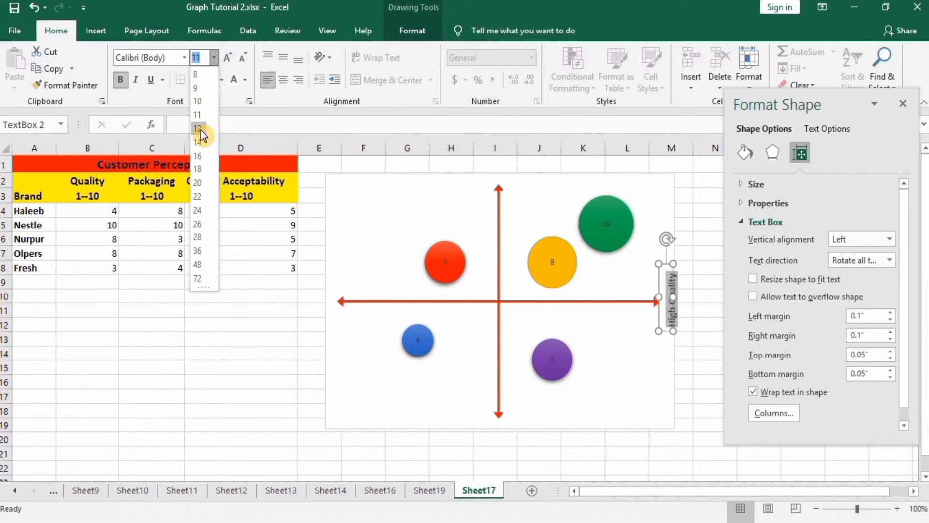
pyautogui.press('Escape')
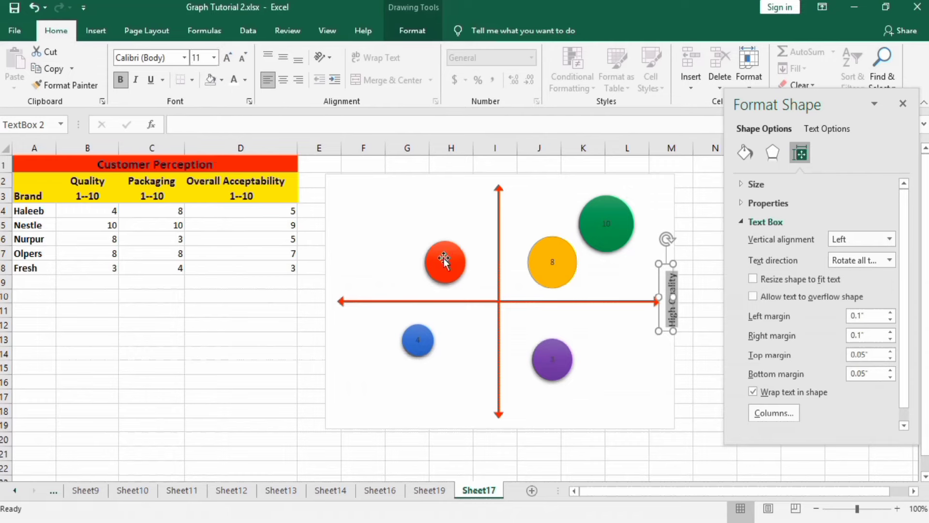
pyautogui.click(660, 264)
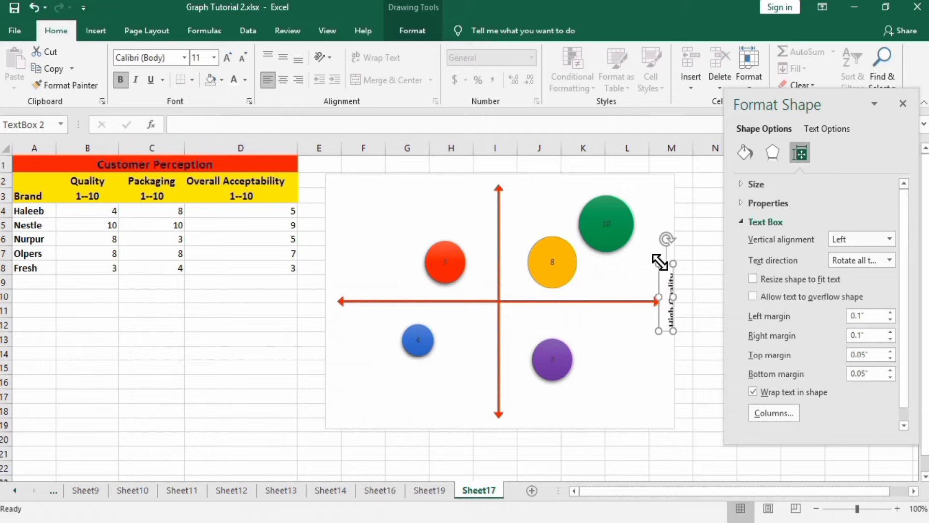
pyautogui.click(404, 33)
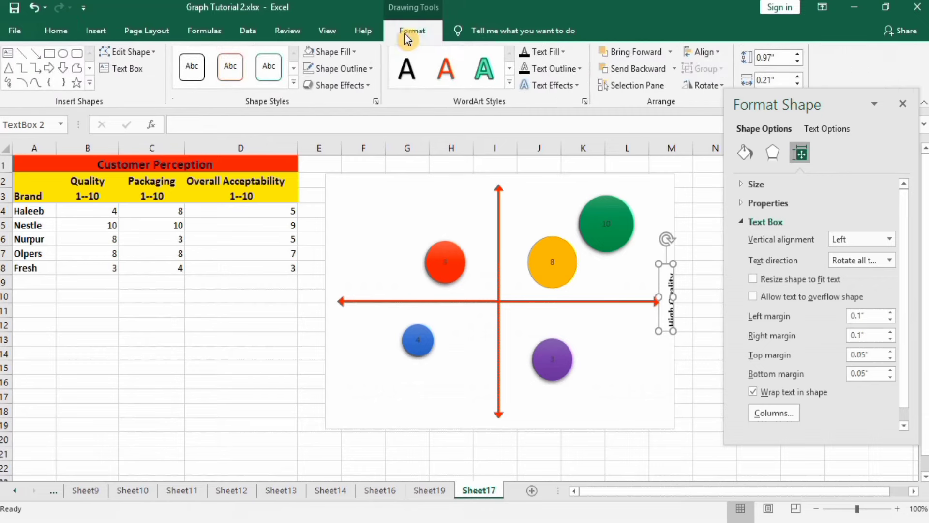
# Set the High Quality text box to No Fill and No Outline.
pyautogui.click(355, 52)
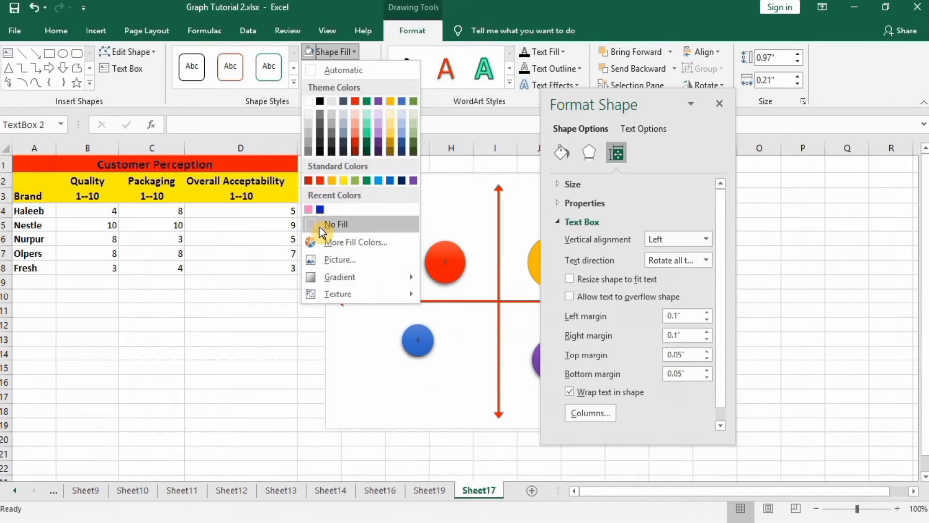
pyautogui.click(319, 224)
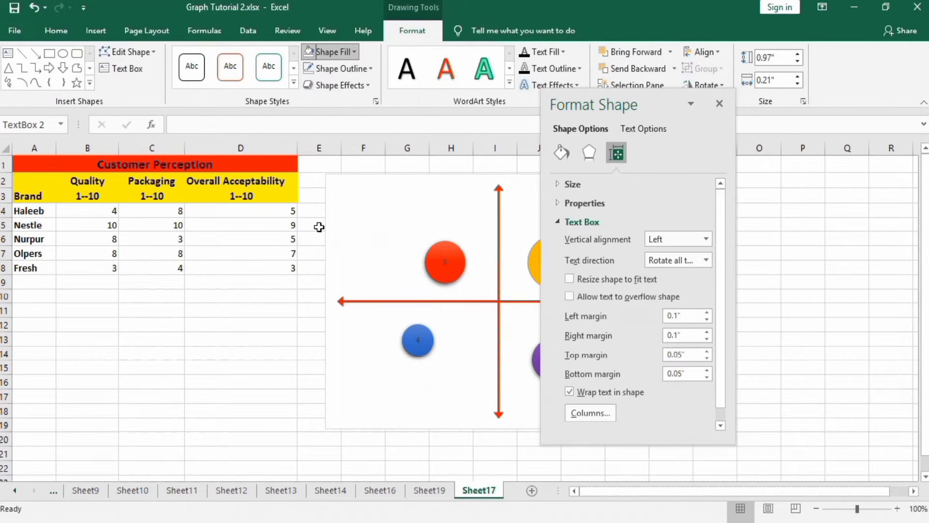
pyautogui.click(372, 68)
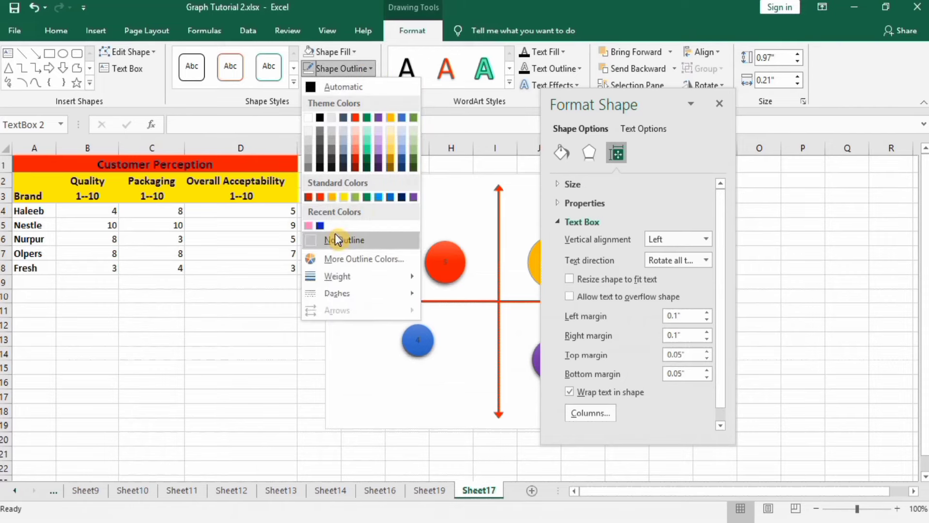
pyautogui.click(341, 239)
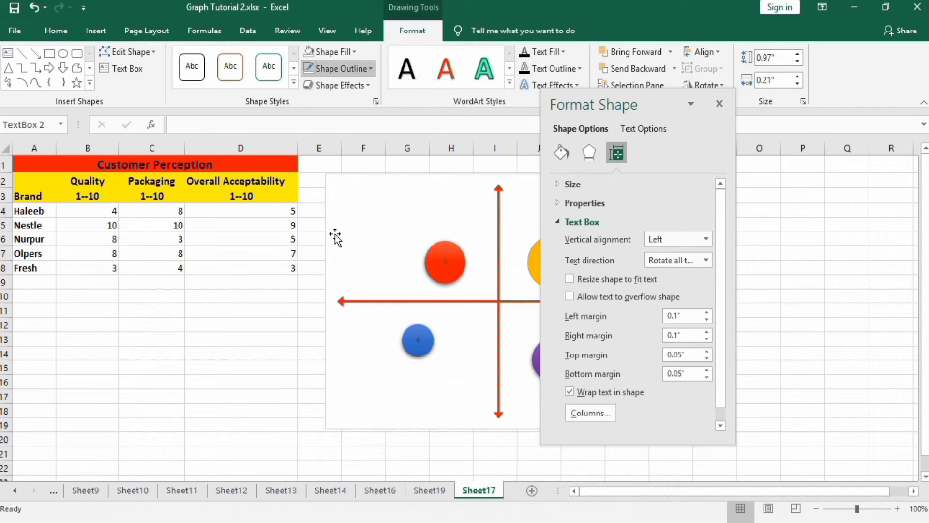
pyautogui.click(719, 104)
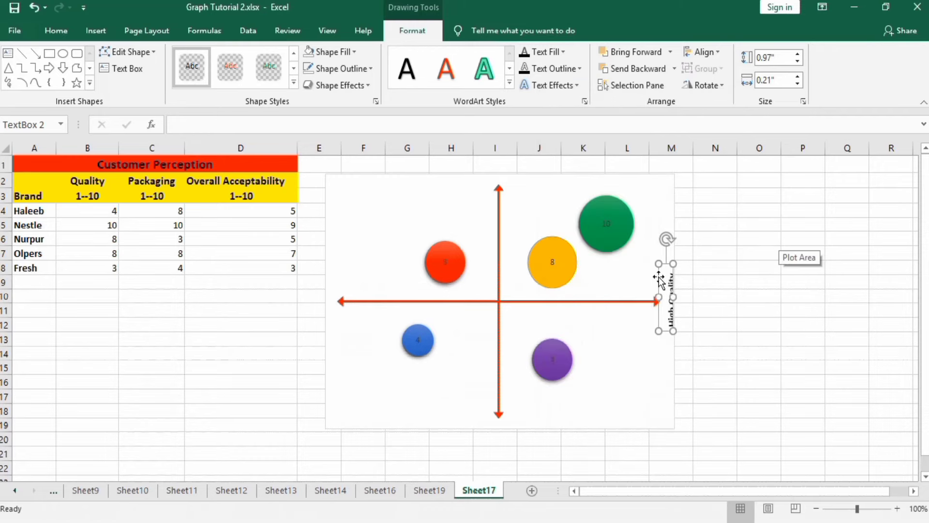
# Move the High Quality label to the arrow's right tip and copy it.
pyautogui.moveTo(657, 276); pyautogui.dragTo(673, 293)
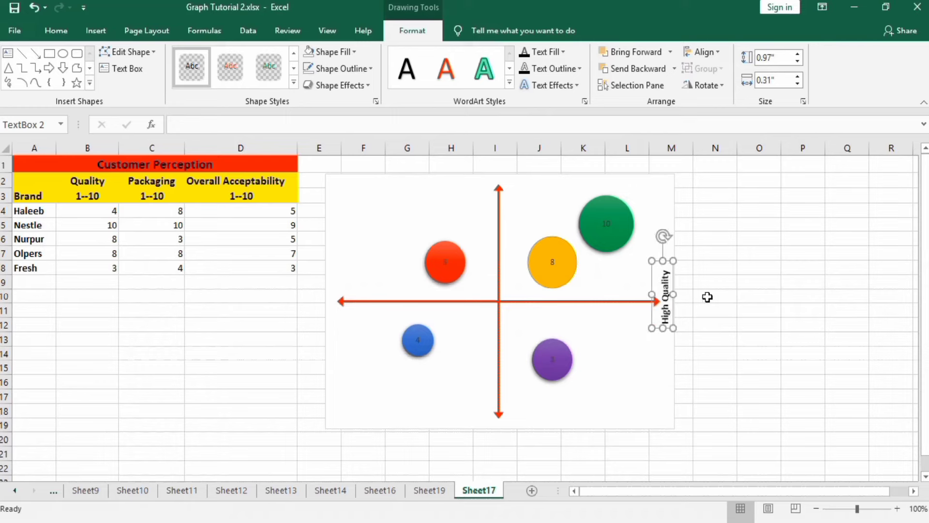
pyautogui.rightClick(669, 266)
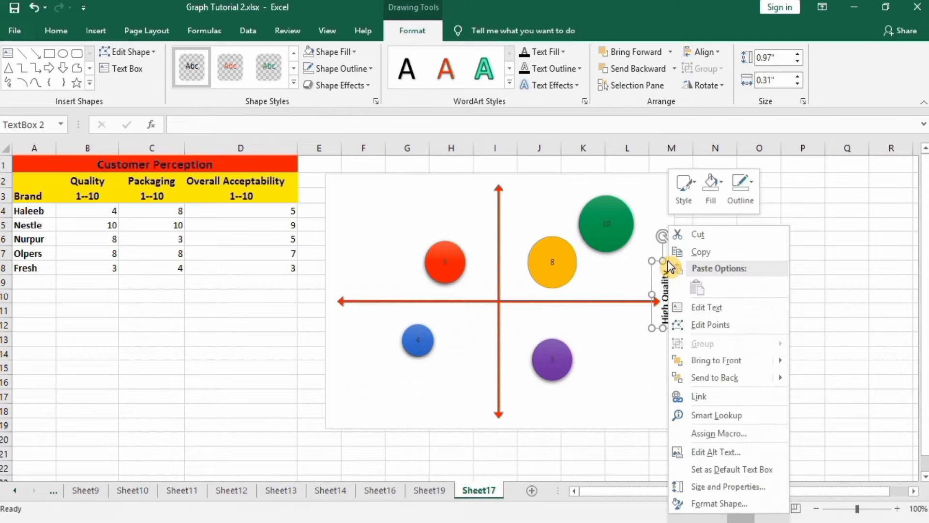
pyautogui.click(699, 251)
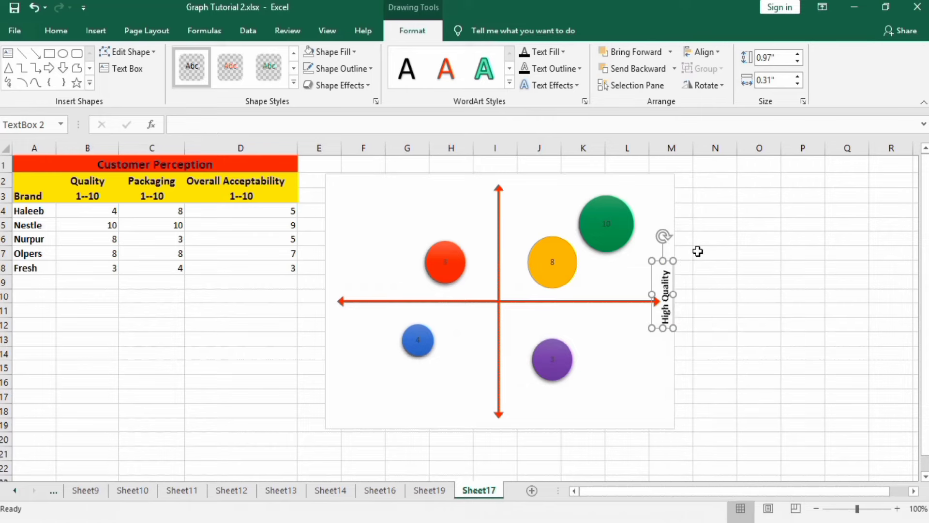
pyautogui.click(211, 345)
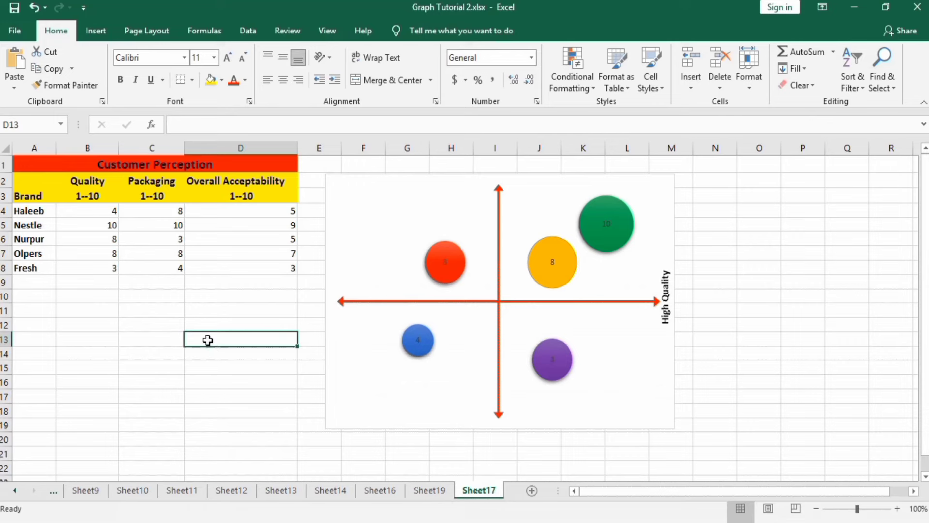
pyautogui.rightClick(208, 339)
# Paste the label near D13, change it to 'Low Quality', and drag it to the arrow's left end.
pyautogui.click(237, 83)
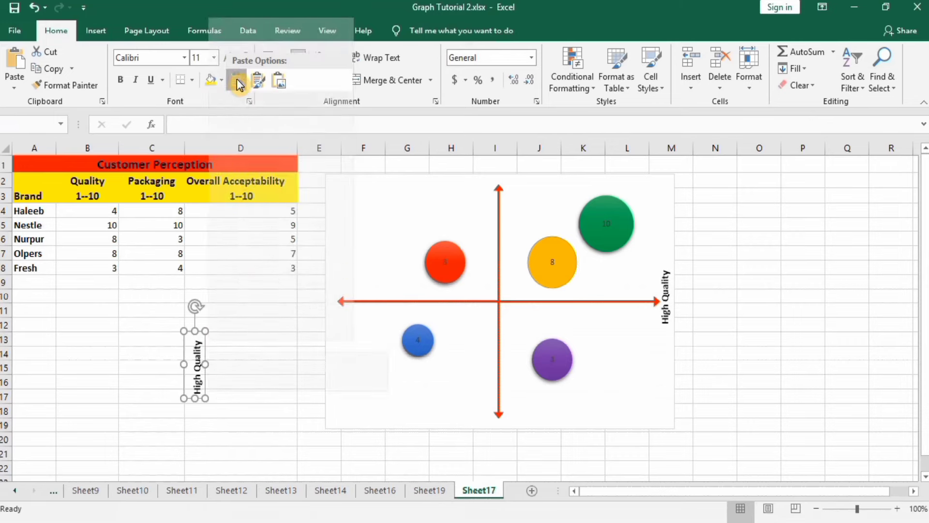
pyautogui.click(194, 375)
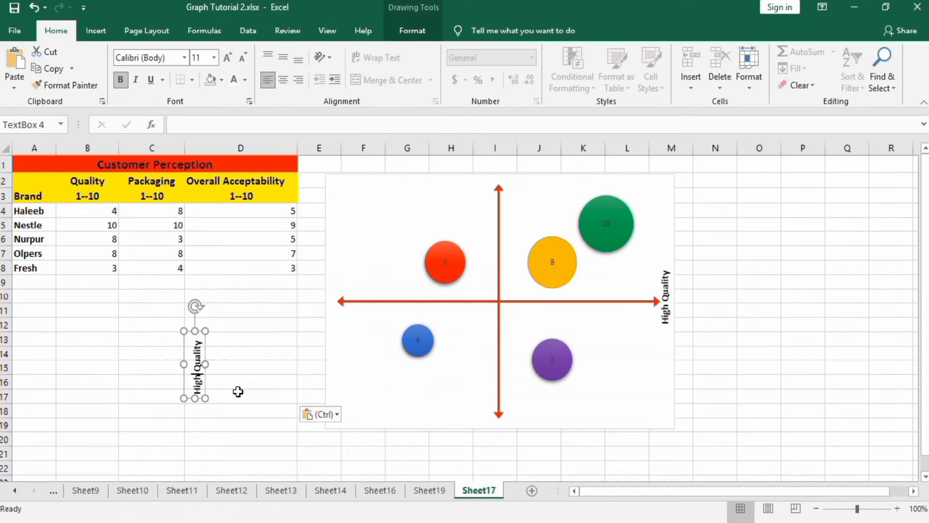
pyautogui.press('BackSpace')
pyautogui.press('BackSpace')
pyautogui.press('BackSpace')
pyautogui.press('BackSpace')
pyautogui.press('BackSpace')
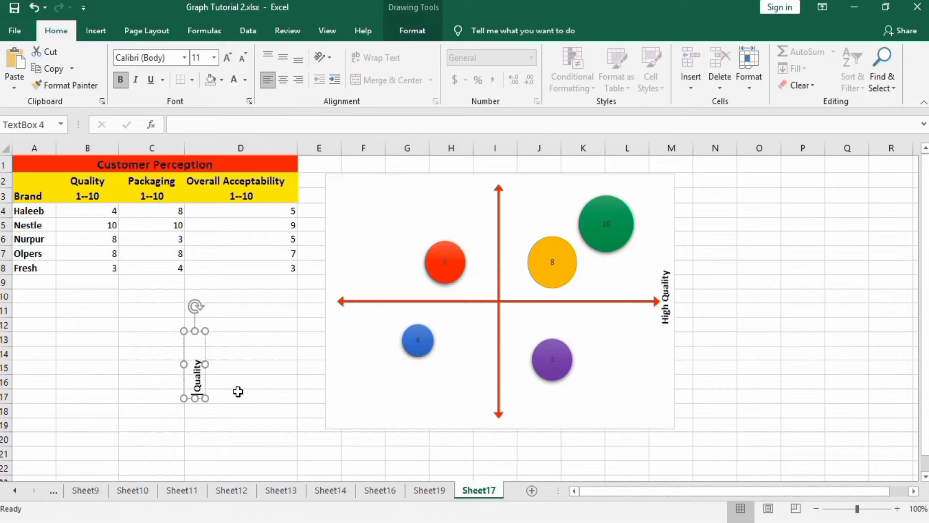
pyautogui.write('Low')
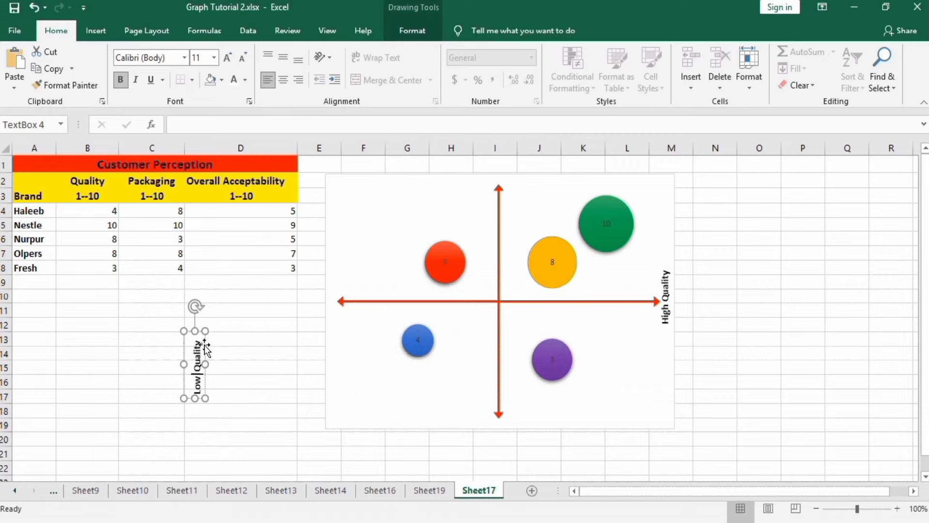
pyautogui.moveTo(205, 342); pyautogui.dragTo(339, 276)
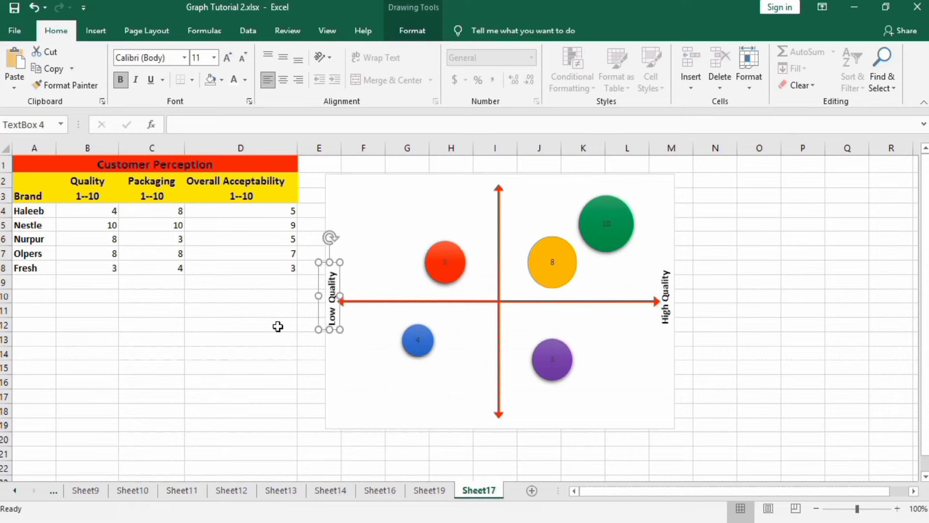
pyautogui.click(240, 359)
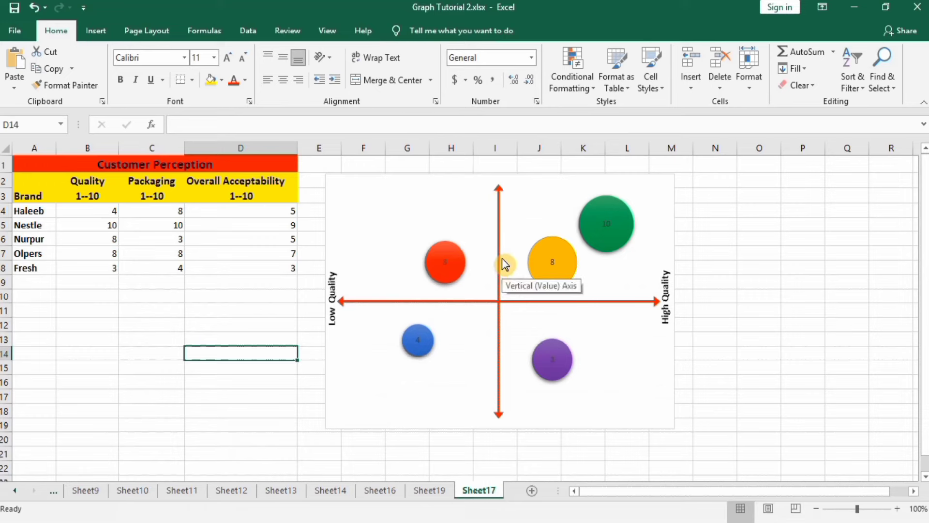
# Draw a 'Good Packaging' text box near the top of the vertical arrow and narrow it.
pyautogui.click(97, 35)
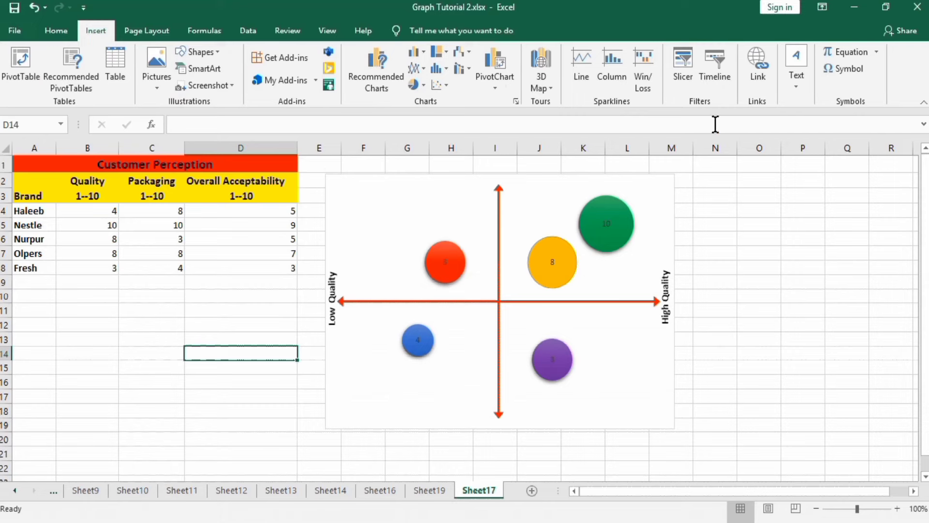
pyautogui.click(798, 91)
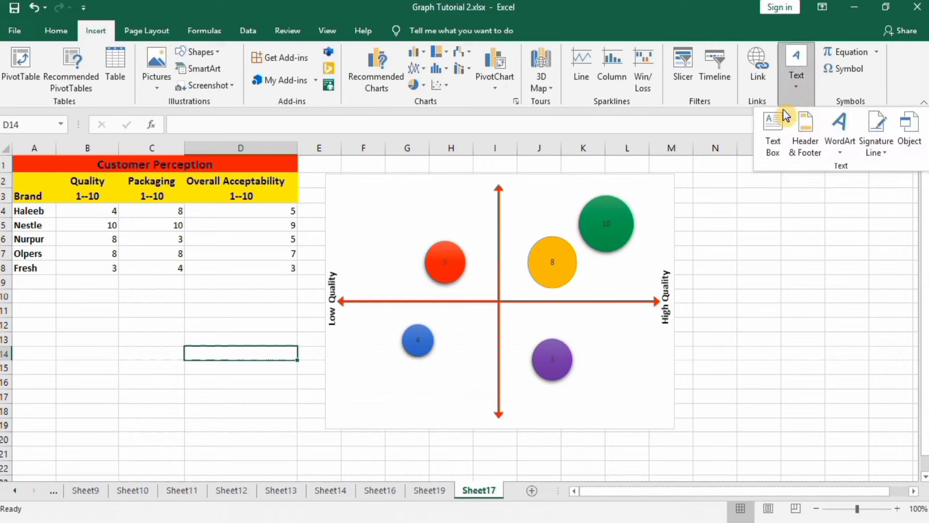
pyautogui.click(773, 121)
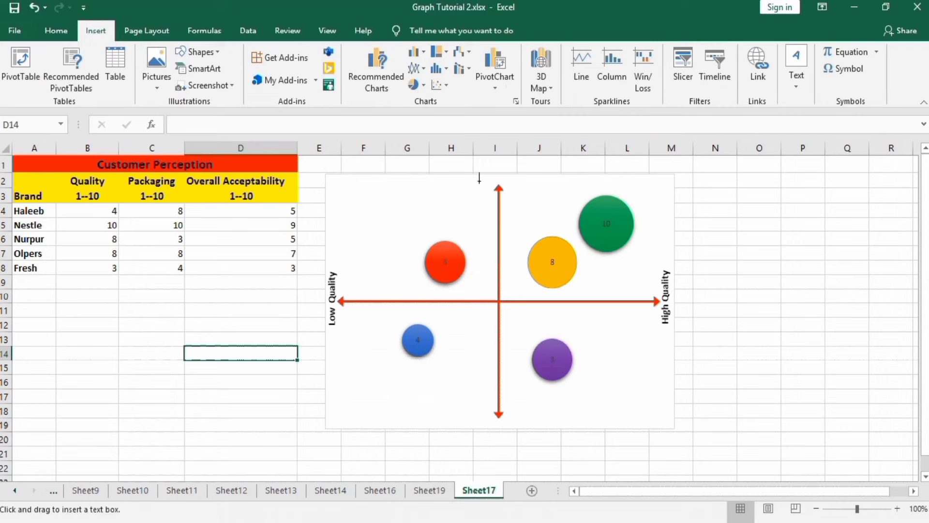
pyautogui.moveTo(450, 183)
pyautogui.mouseDown()
pyautogui.moveTo(503, 176)
pyautogui.moveTo(529, 205)
pyautogui.moveTo(554, 202)
pyautogui.mouseUp()
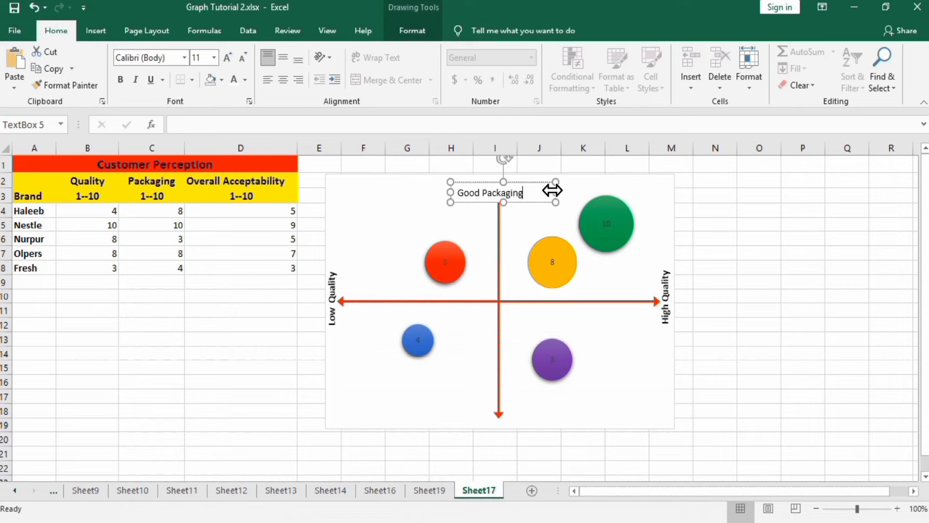
pyautogui.moveTo(556, 191); pyautogui.dragTo(458, 193)
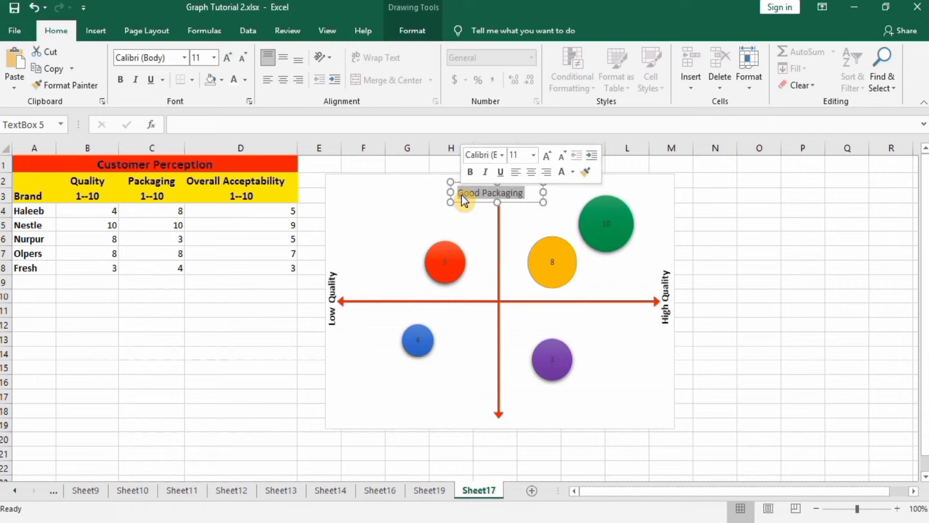
# Make the Good Packaging text bold, keeping font size 11.
pyautogui.click(120, 79)
pyautogui.click(214, 57)
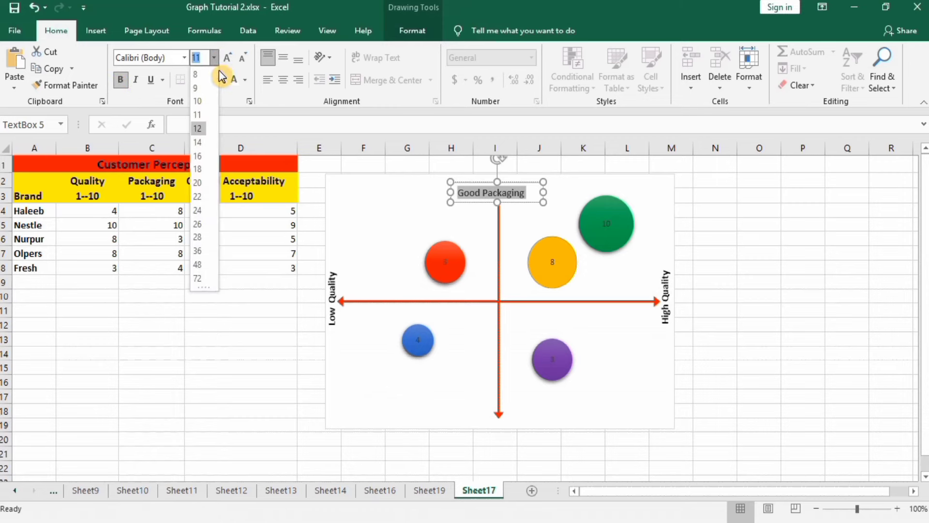
pyautogui.click(198, 125)
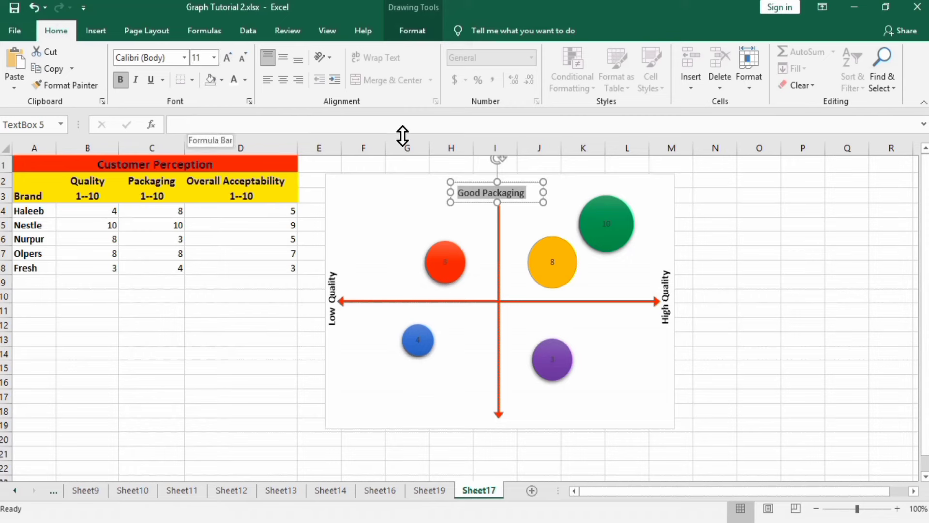
pyautogui.click(213, 57)
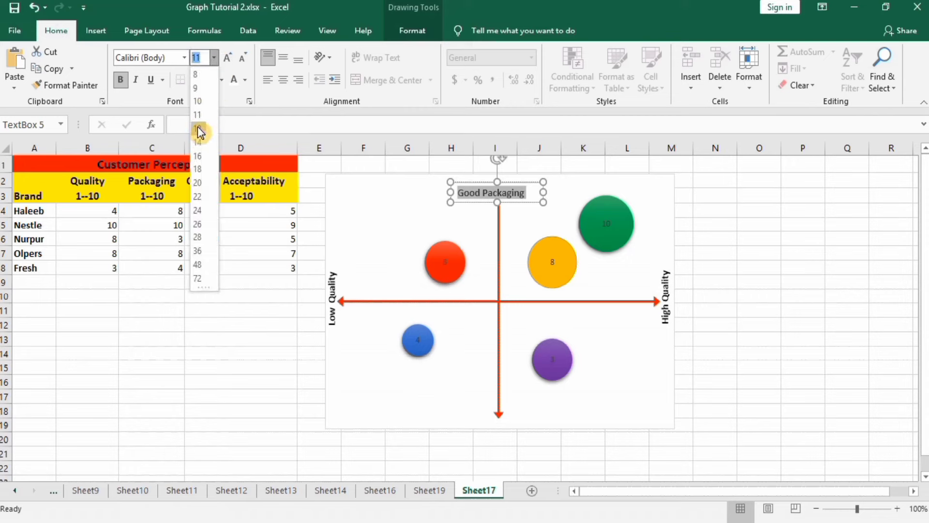
pyautogui.click(197, 128)
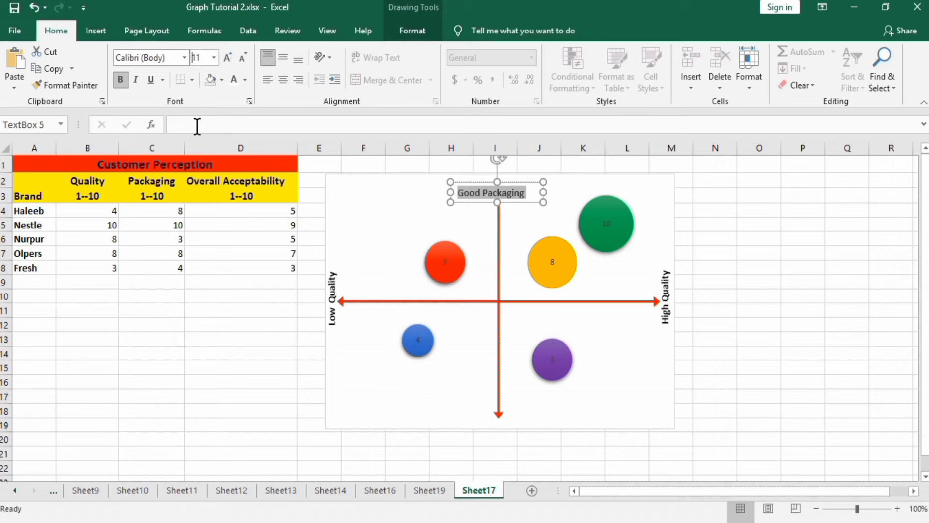
pyautogui.click(542, 192)
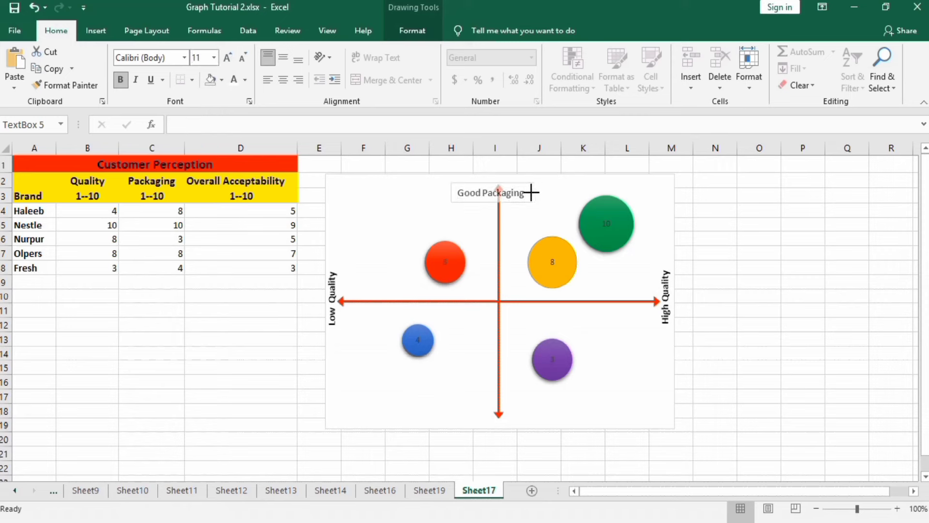
pyautogui.hotkey('ctrl', 'z')
pyautogui.hotkey('ctrl', 'y')
pyautogui.hotkey('ctrl', 'y')
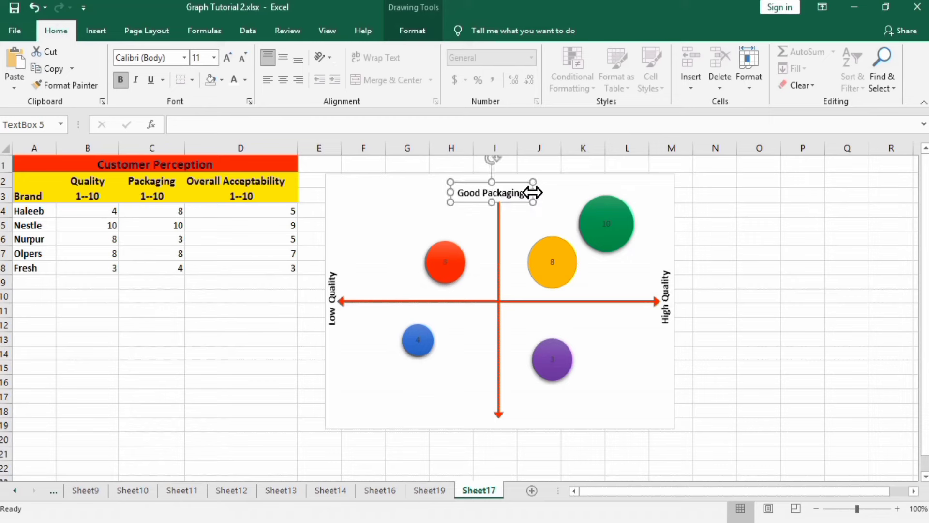
# Give the Good Packaging text box No Fill and No Outline.
pyautogui.click(411, 32)
pyautogui.click(356, 52)
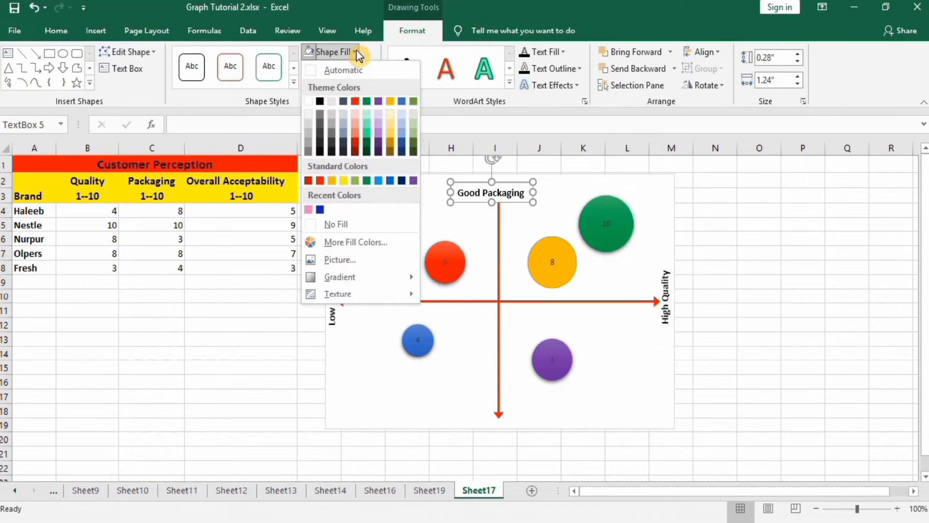
pyautogui.click(336, 224)
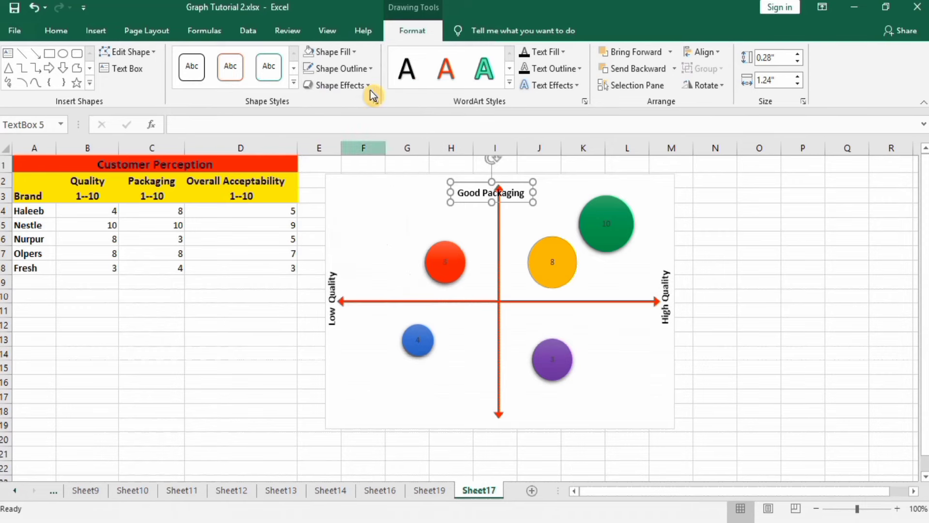
pyautogui.click(371, 71)
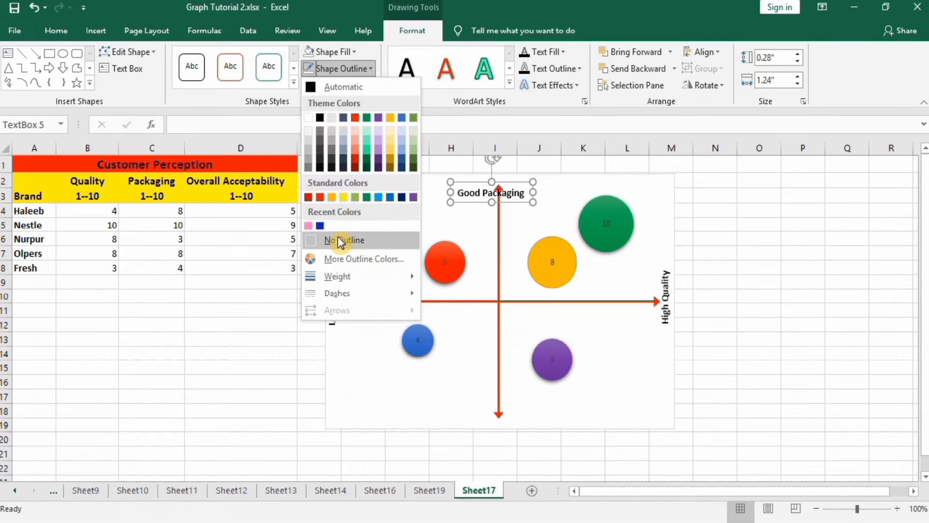
pyautogui.click(341, 241)
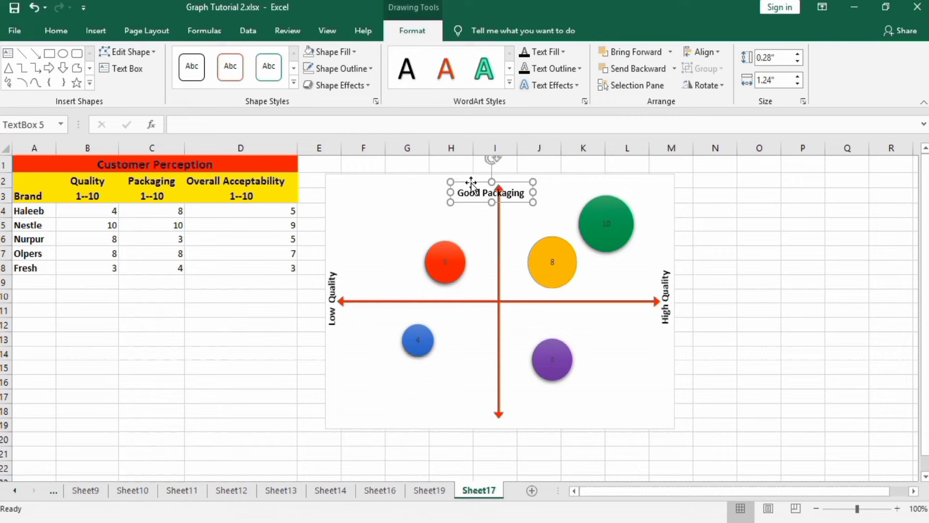
# Move the Good Packaging label up to the chart's top edge and copy it.
pyautogui.moveTo(471, 182); pyautogui.dragTo(480, 169)
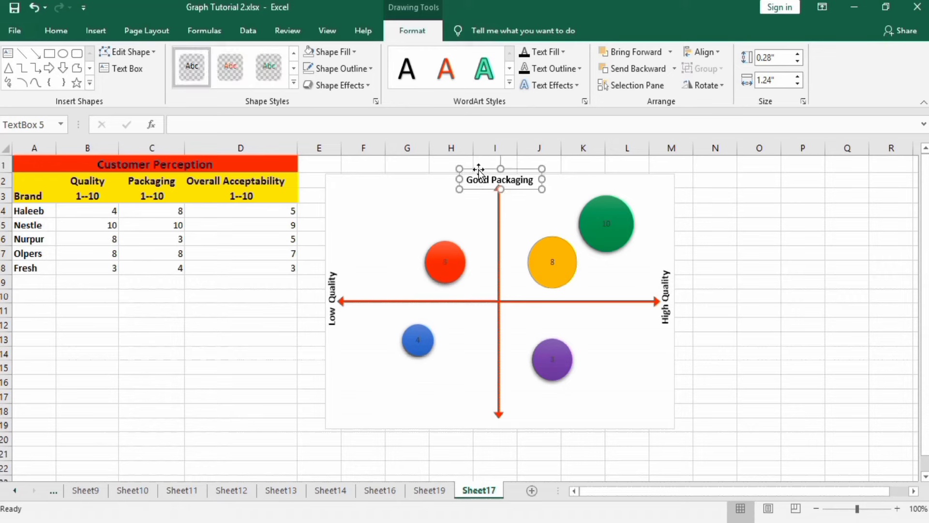
pyautogui.rightClick(479, 170)
pyautogui.click(503, 200)
pyautogui.click(486, 453)
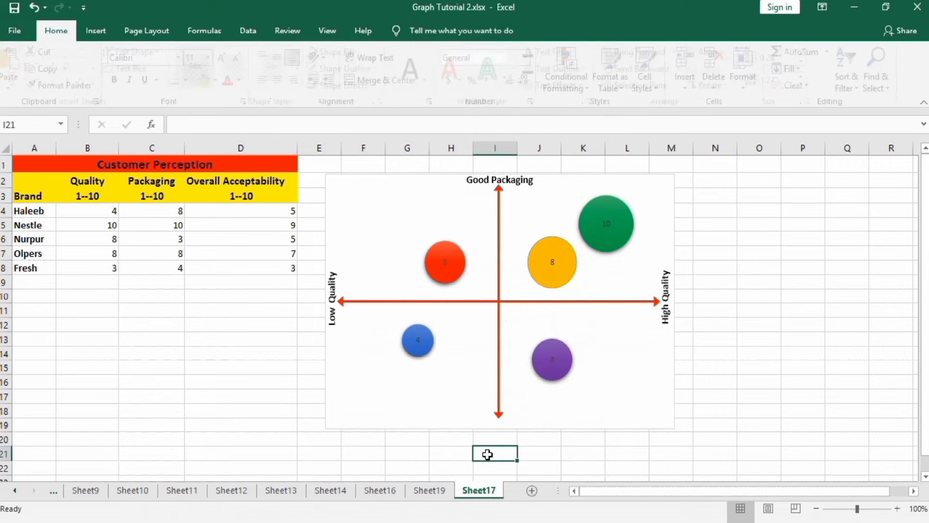
pyautogui.rightClick(487, 453)
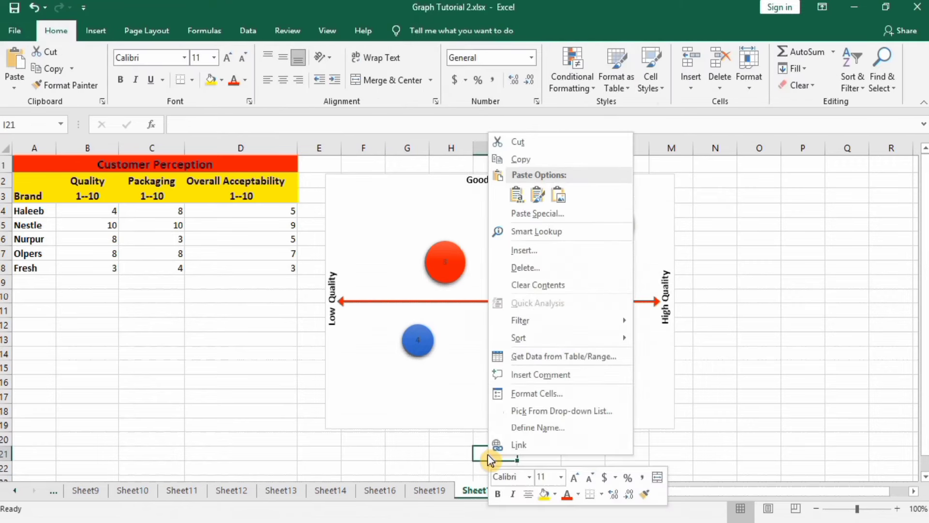
# Paste a copy of the Good Packaging box, reword it to 'Bad Packaging', and place it under the vertical arrow.
pyautogui.click(517, 194)
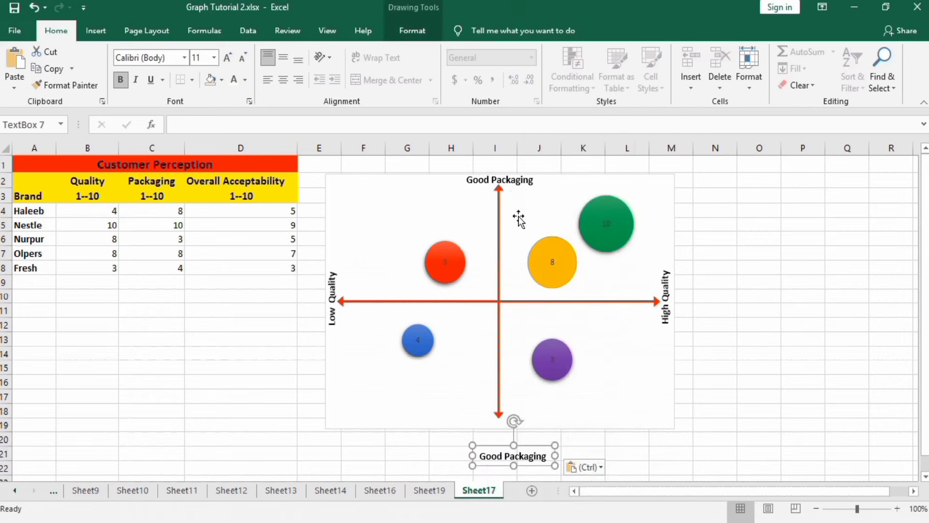
pyautogui.click(503, 456)
pyautogui.press('BackSpace')
pyautogui.press('BackSpace')
pyautogui.press('BackSpace')
pyautogui.press('BackSpace')
pyautogui.press('BackSpace')
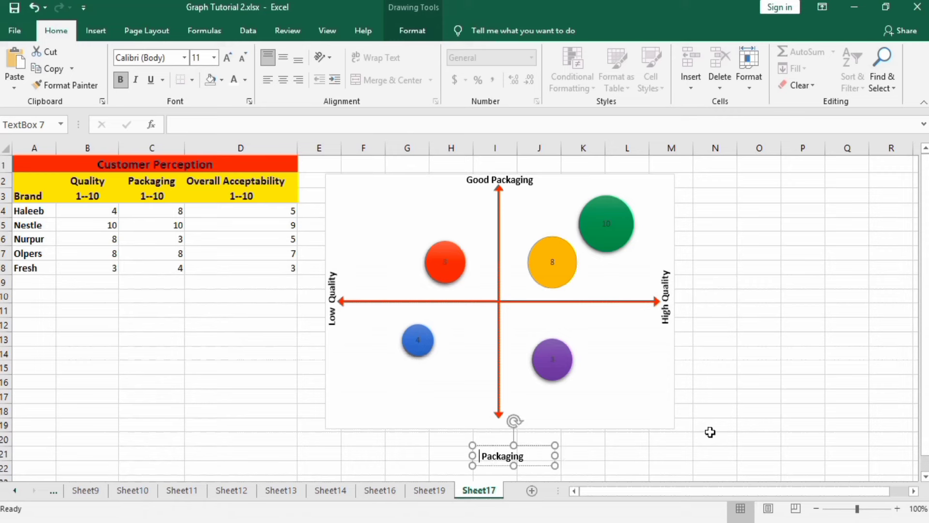
pyautogui.write('Bad')
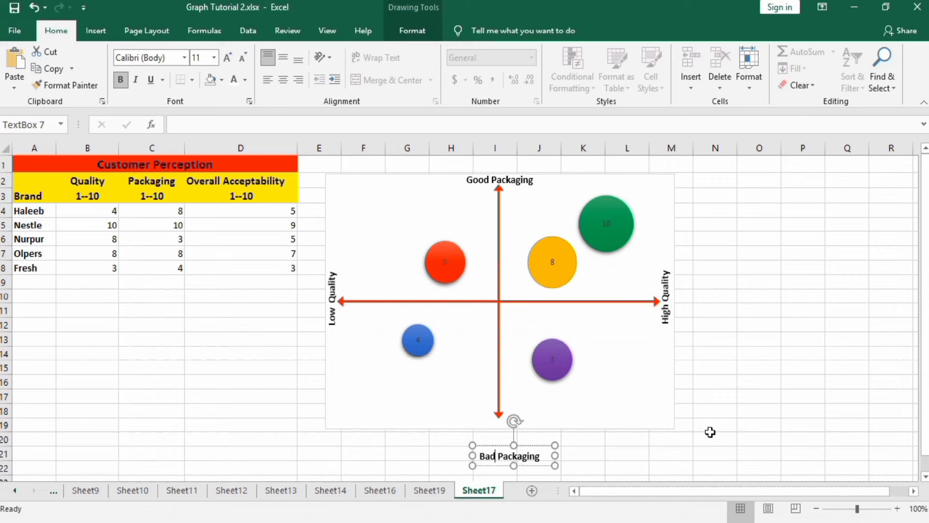
pyautogui.moveTo(506, 444); pyautogui.dragTo(500, 411)
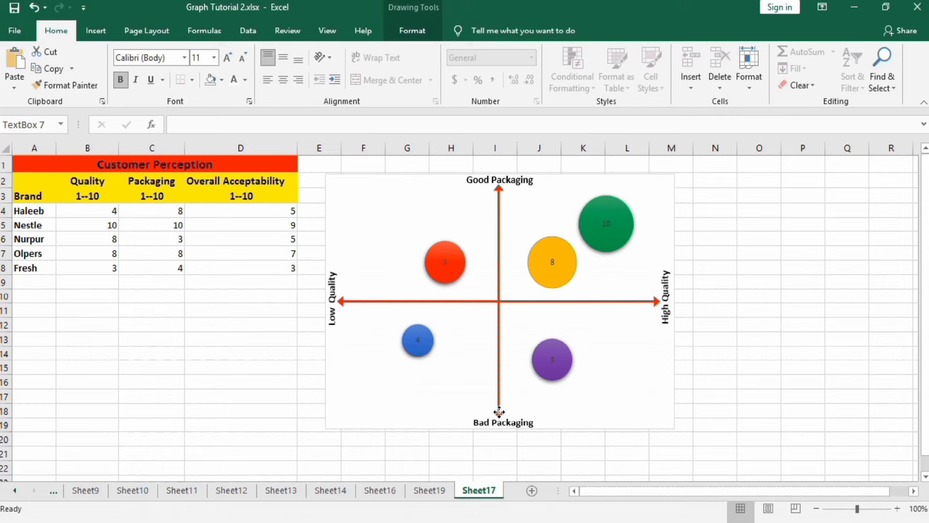
pyautogui.moveTo(499, 412); pyautogui.dragTo(499, 411)
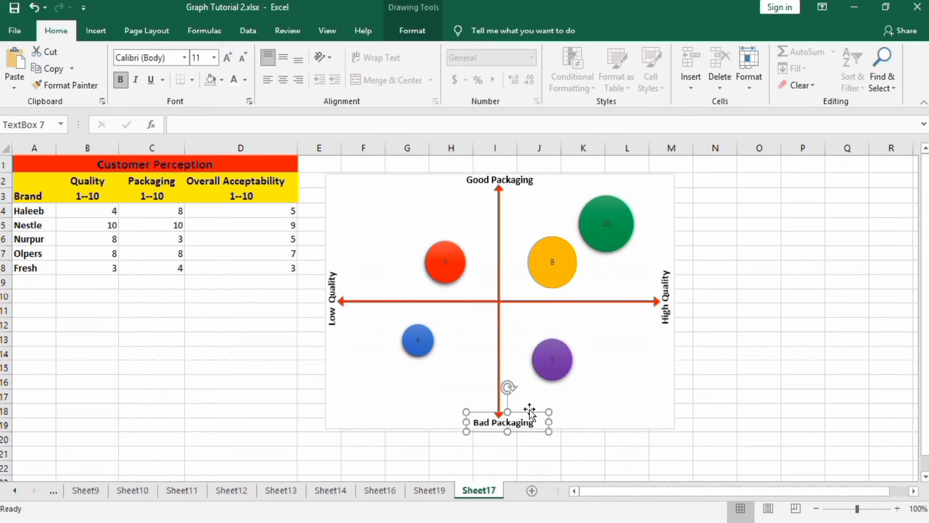
pyautogui.click(766, 392)
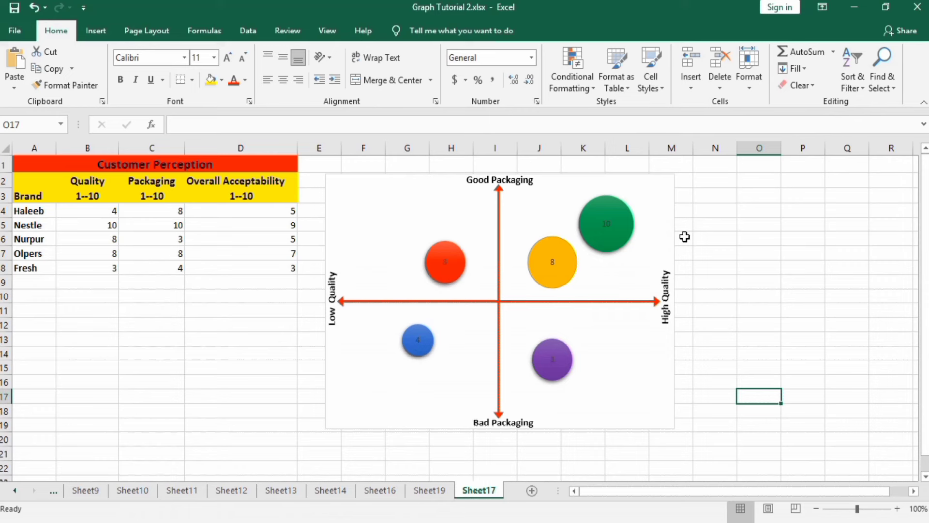
pyautogui.click(664, 283)
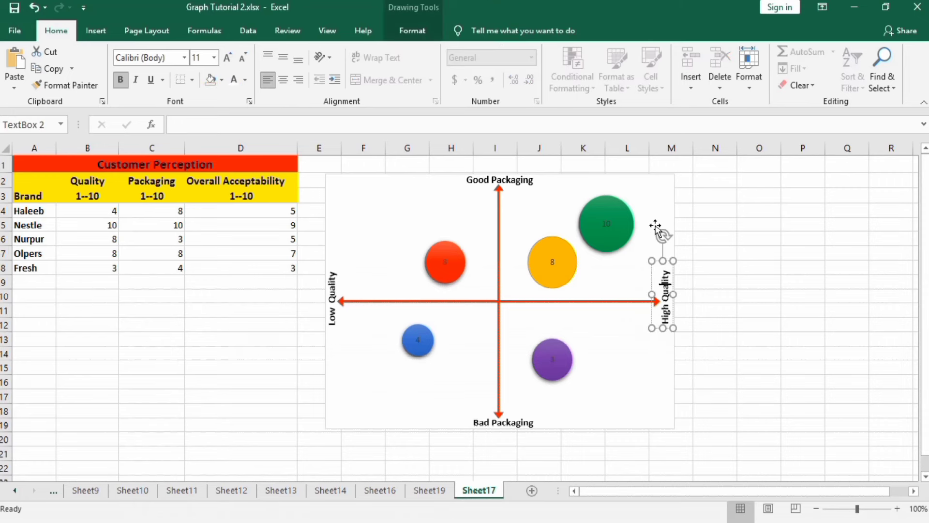
# Multi-select the Good Packaging, Low Quality, Bad Packaging and High Quality labels plus the bubble chart.
pyautogui.click(499, 179)
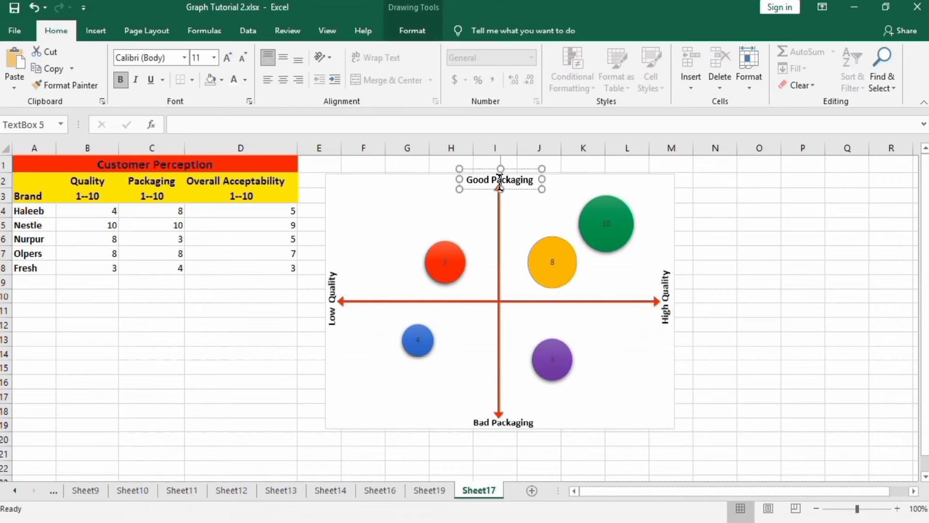
pyautogui.click(332, 288)
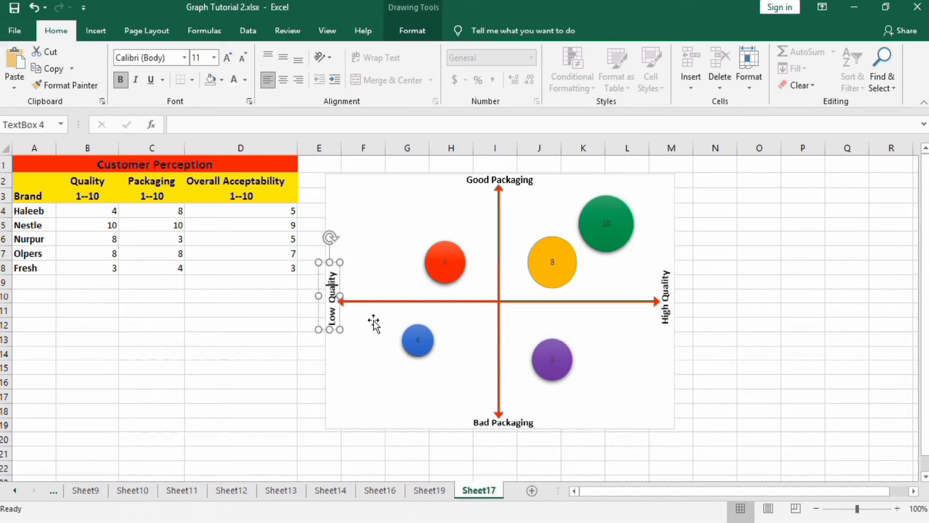
pyautogui.click(480, 416)
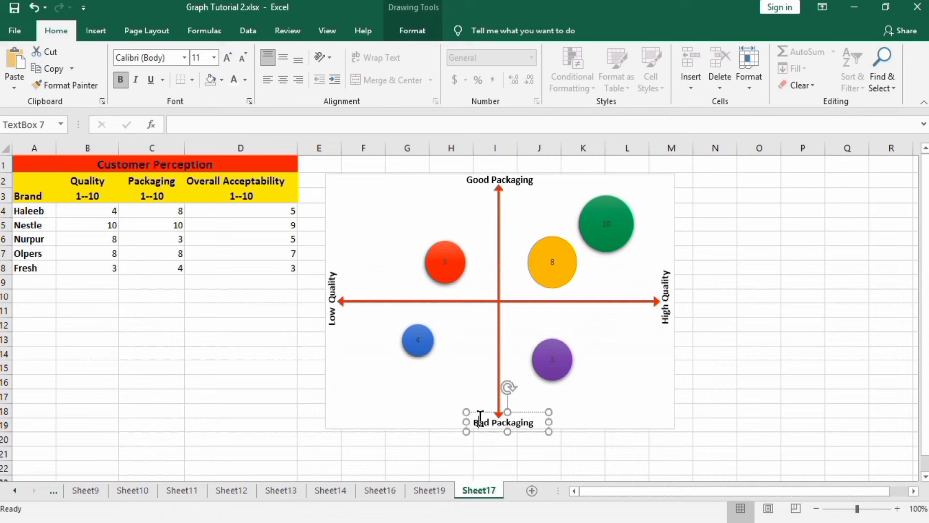
pyautogui.keyDown('shift'); pyautogui.click(642, 241); pyautogui.keyUp('shift')
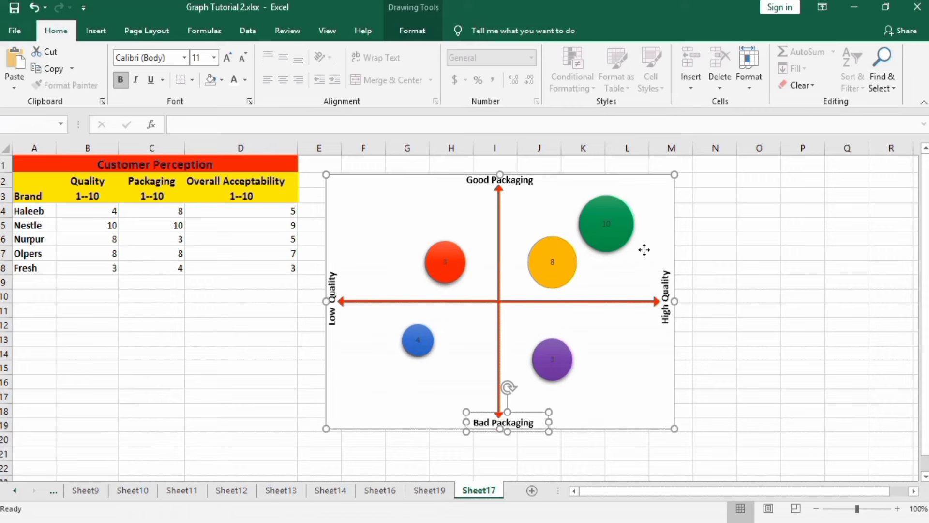
pyautogui.keyDown('shift'); pyautogui.click(666, 285); pyautogui.keyUp('shift')
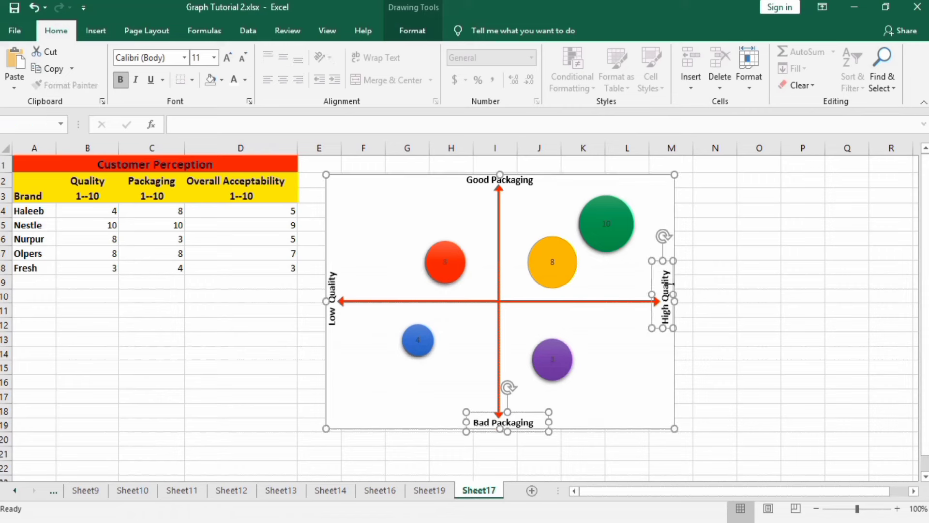
pyautogui.keyDown('shift'); pyautogui.click(518, 181); pyautogui.keyUp('shift')
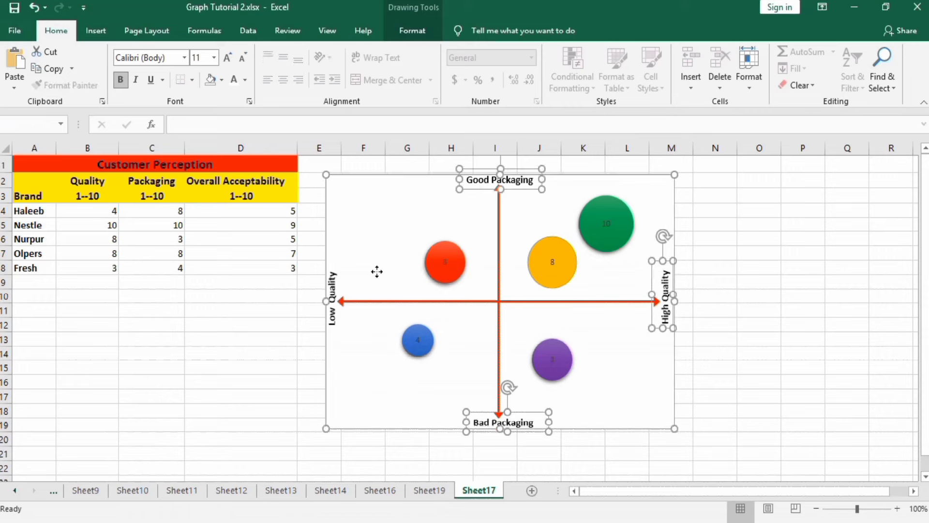
pyautogui.keyDown('shift'); pyautogui.click(330, 288); pyautogui.keyUp('shift')
pyautogui.keyDown('shift'); pyautogui.click(330, 289); pyautogui.keyUp('shift')
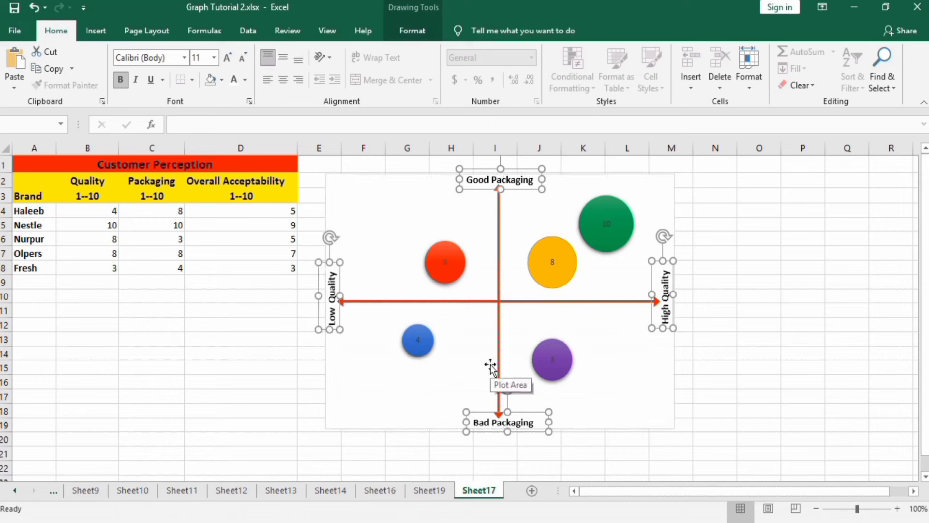
pyautogui.keyDown('shift'); pyautogui.click(638, 189); pyautogui.keyUp('shift')
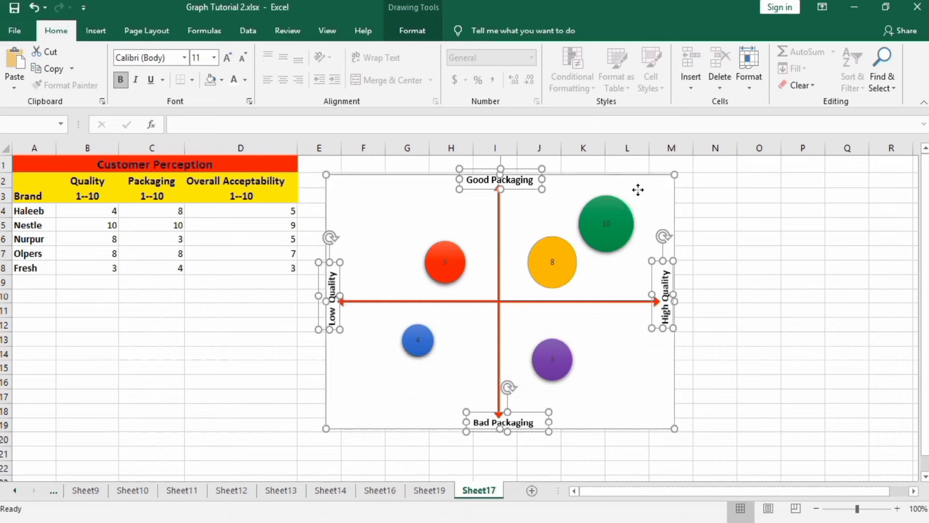
# Group the selected axis labels and chart into one object, Group 8.
pyautogui.rightClick(640, 192)
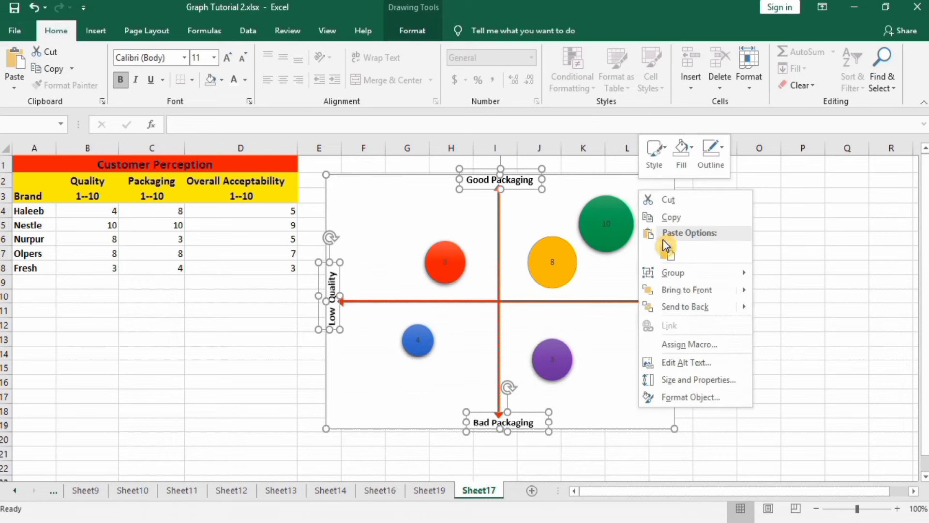
pyautogui.moveTo(690, 272)
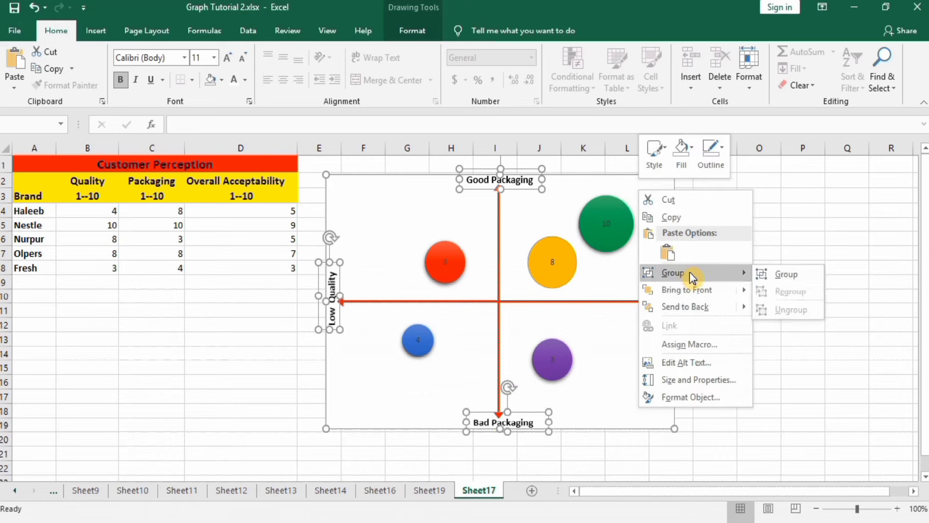
pyautogui.click(787, 275)
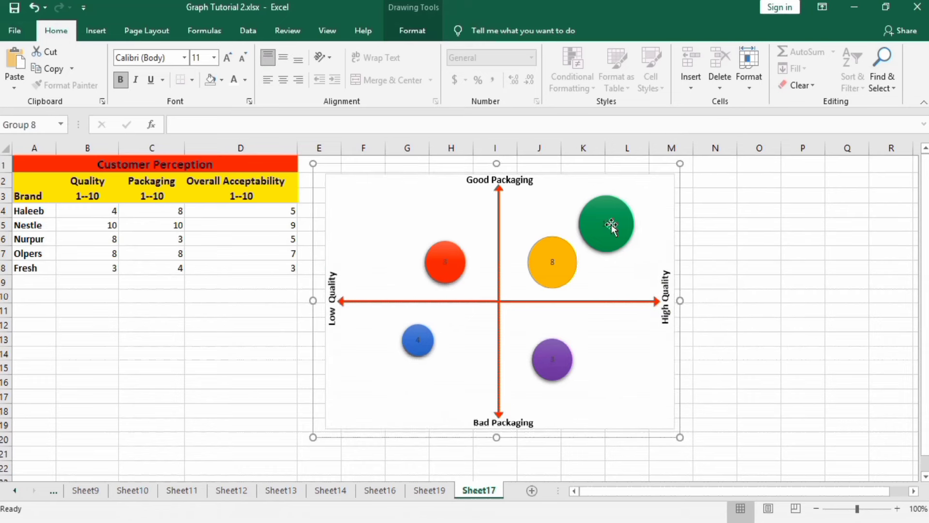
pyautogui.click(603, 224)
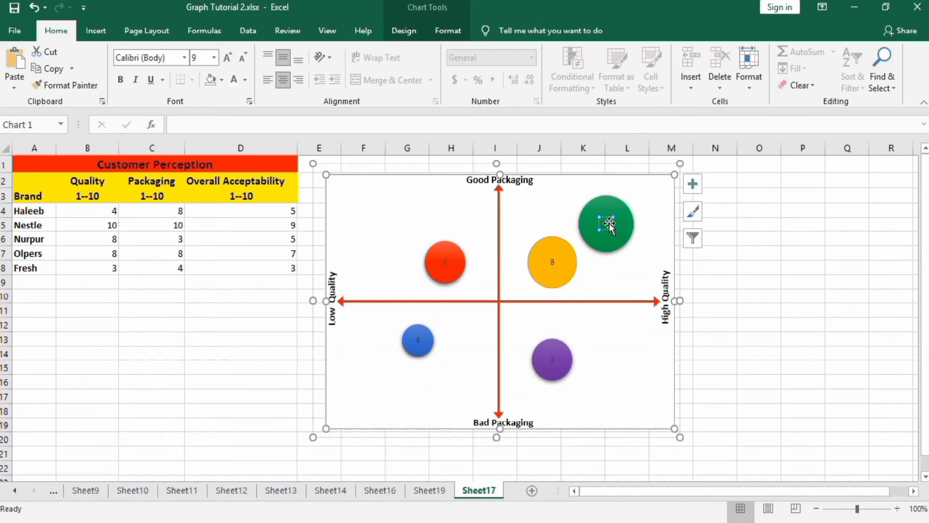
# Make the green bubble's label read Nestle from cell A5, without the Y value.
pyautogui.rightClick(608, 224)
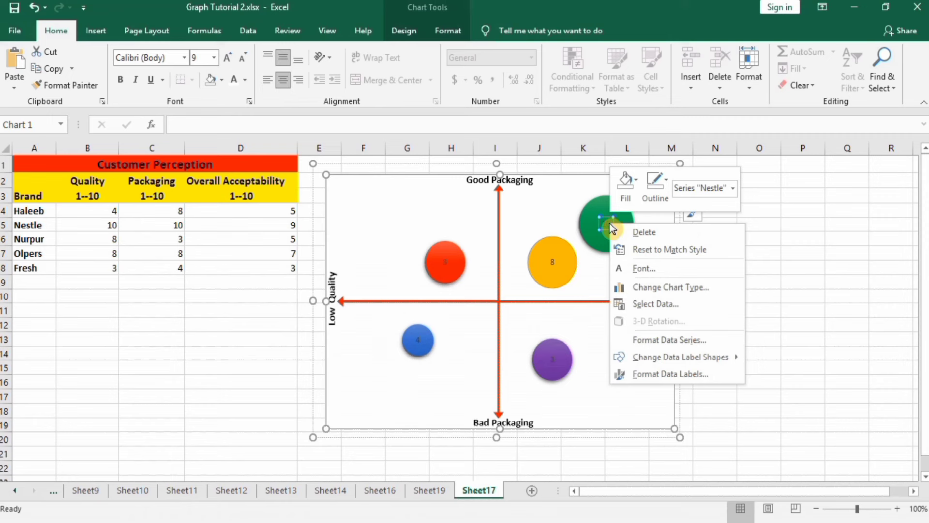
pyautogui.click(661, 375)
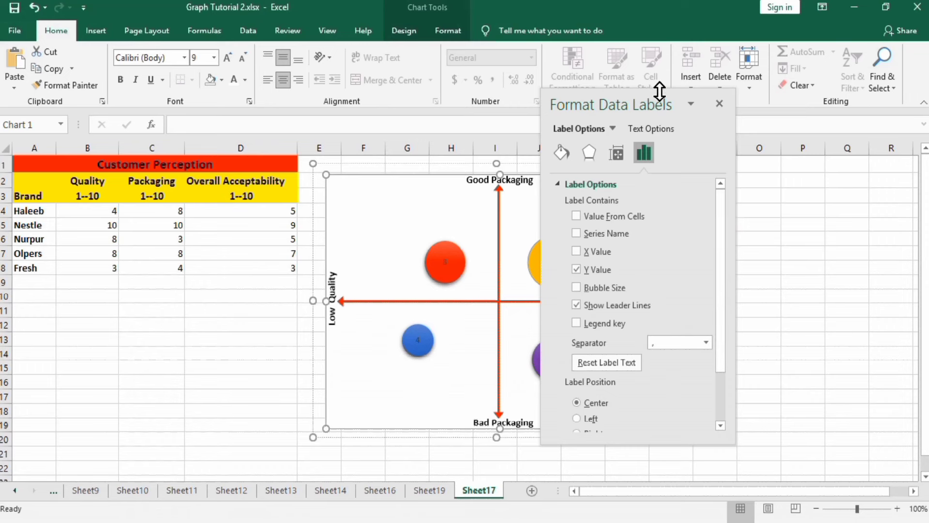
pyautogui.moveTo(659, 94); pyautogui.dragTo(808, 139)
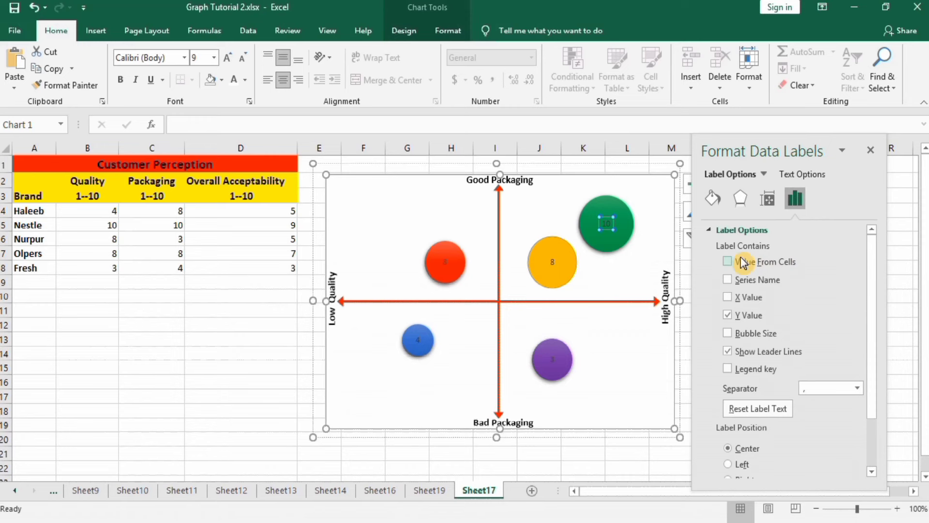
pyautogui.click(727, 263)
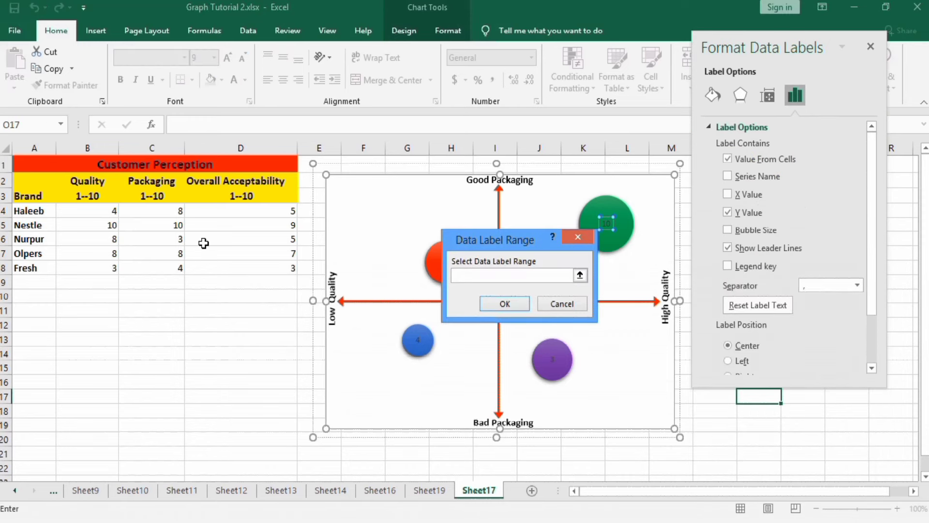
pyautogui.click(30, 226)
pyautogui.click(499, 304)
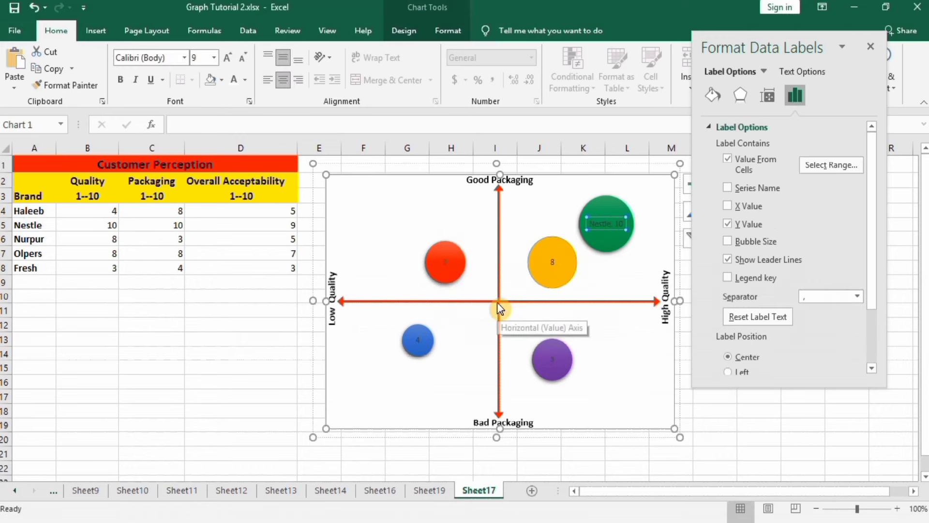
pyautogui.click(727, 224)
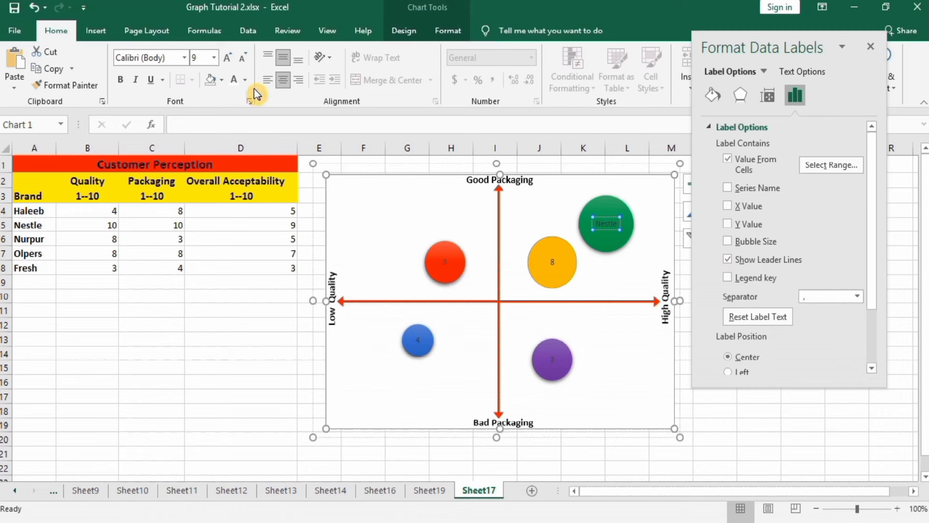
# Style the Nestle label in white, bold, 12 pt text.
pyautogui.click(235, 85)
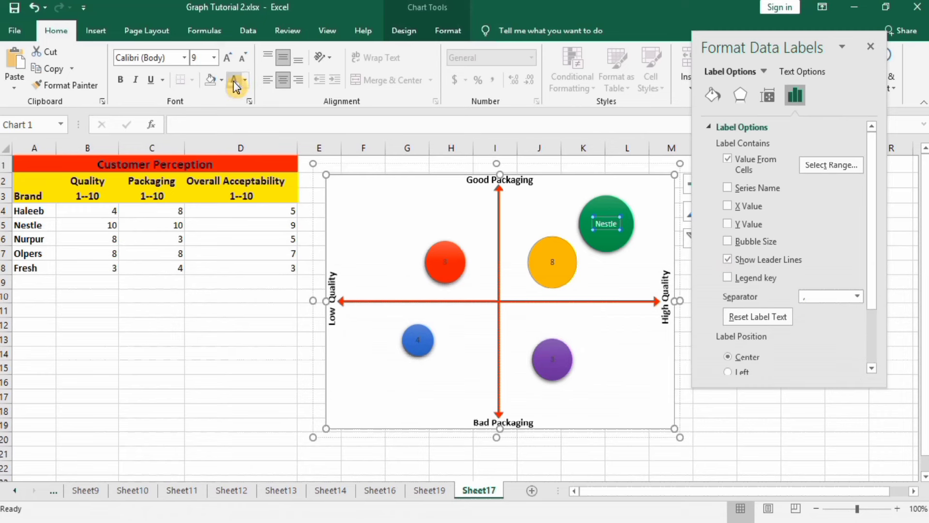
pyautogui.click(214, 57)
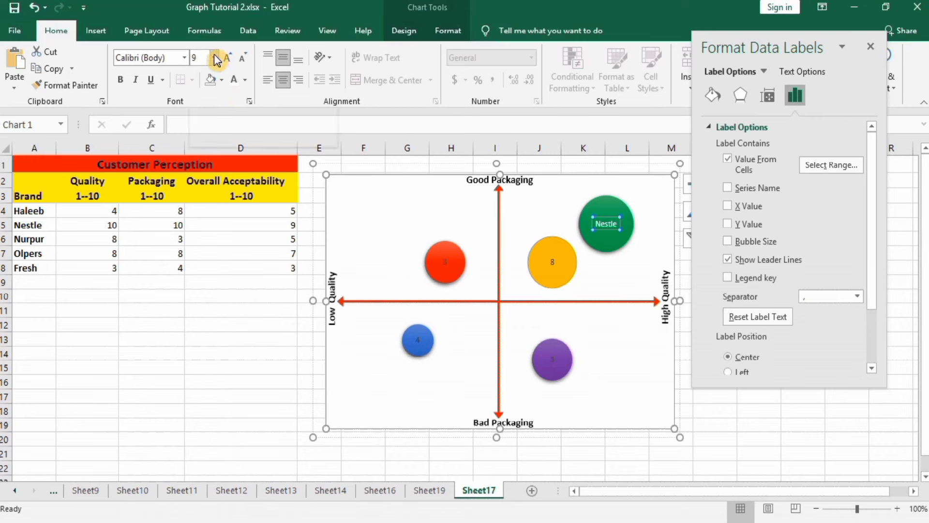
pyautogui.click(209, 141)
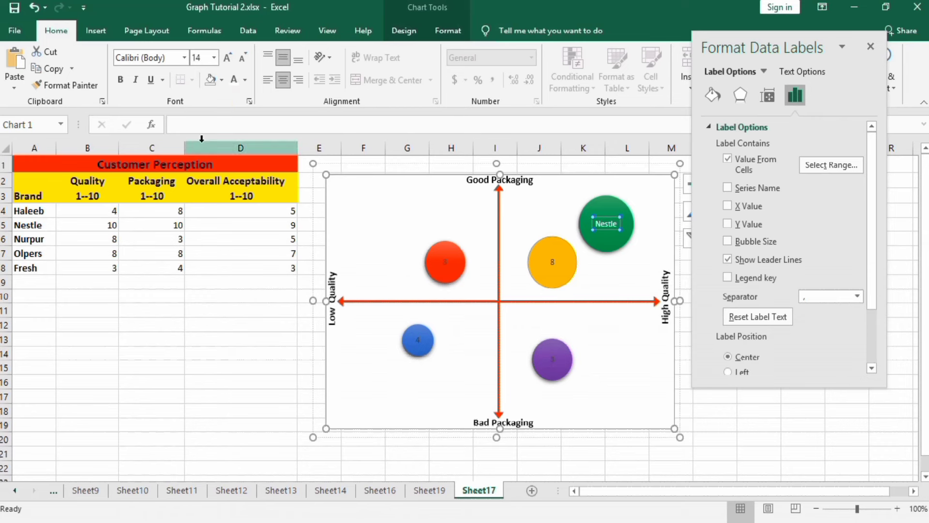
pyautogui.click(122, 77)
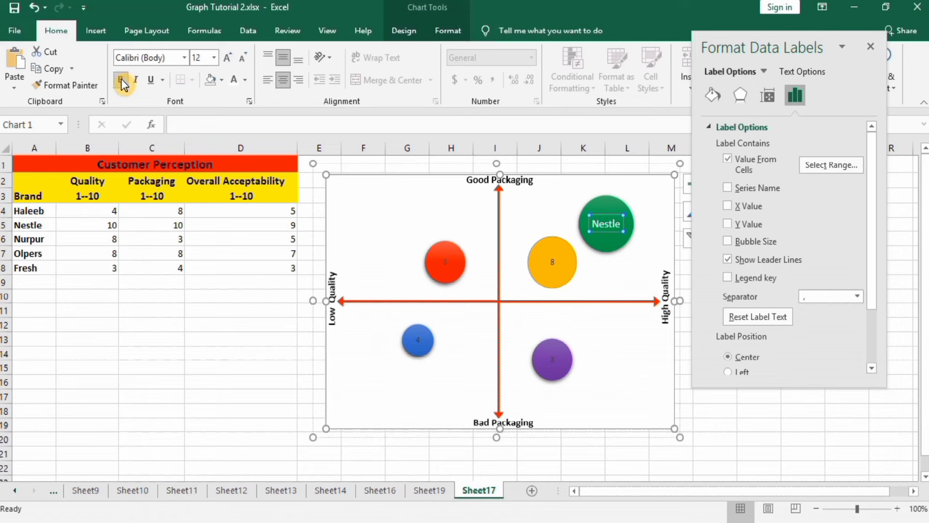
# Label the orange bubble Olpers from A7 and the red bubble Haleeb from A4, dropping their values.
pyautogui.click(552, 265)
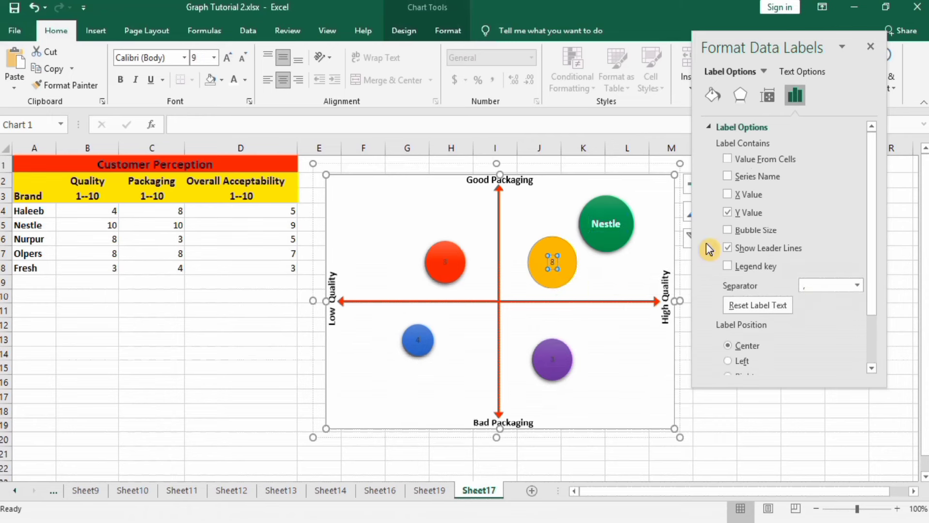
pyautogui.click(727, 159)
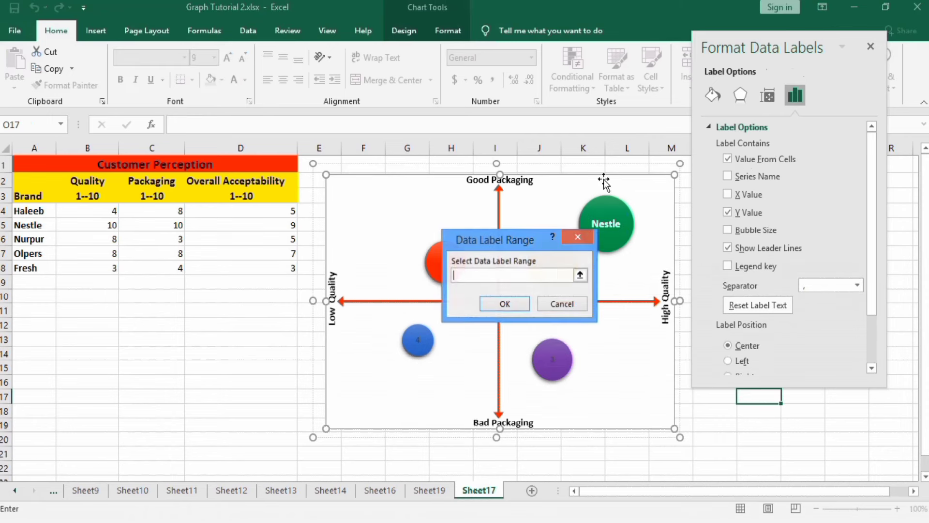
pyautogui.click(31, 253)
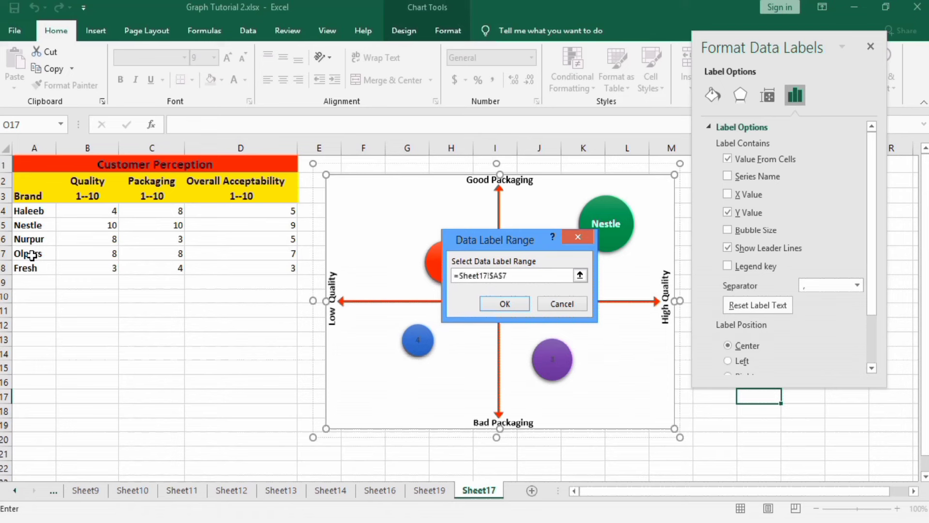
pyautogui.click(505, 304)
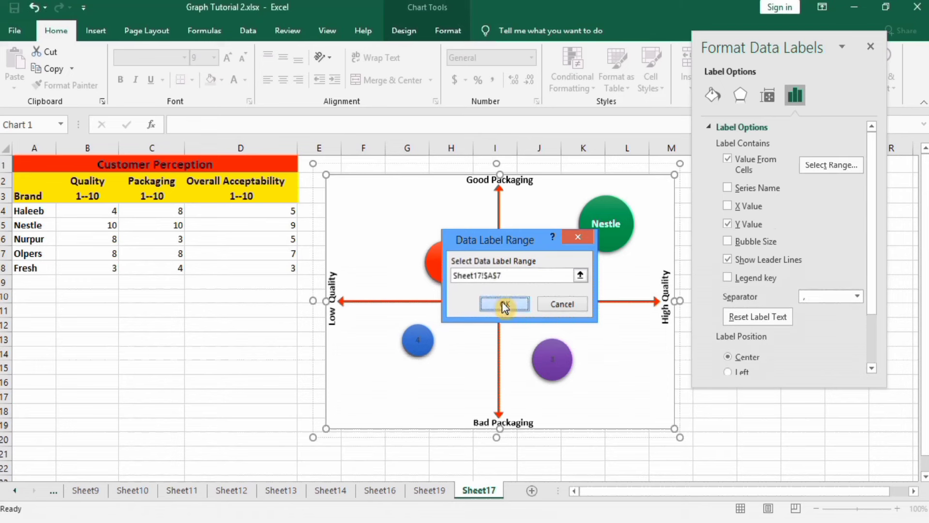
pyautogui.click(729, 225)
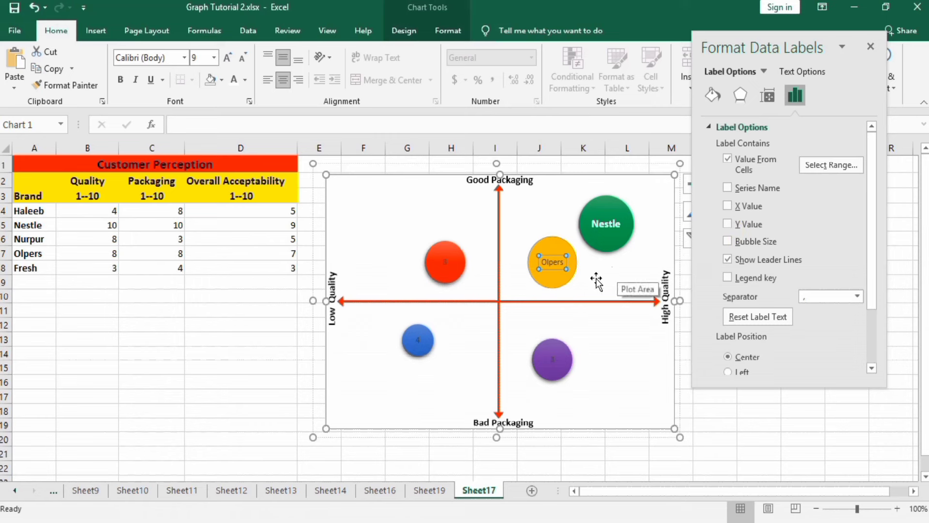
pyautogui.click(444, 263)
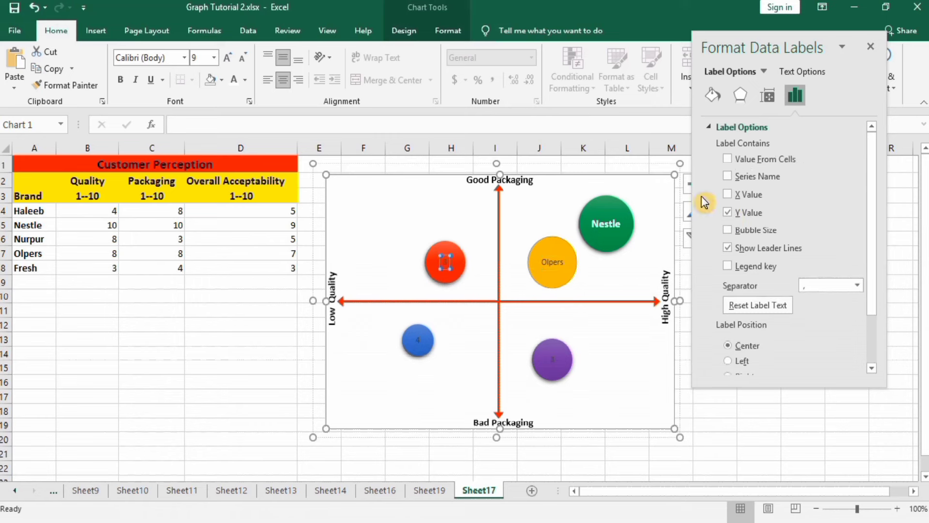
pyautogui.click(727, 159)
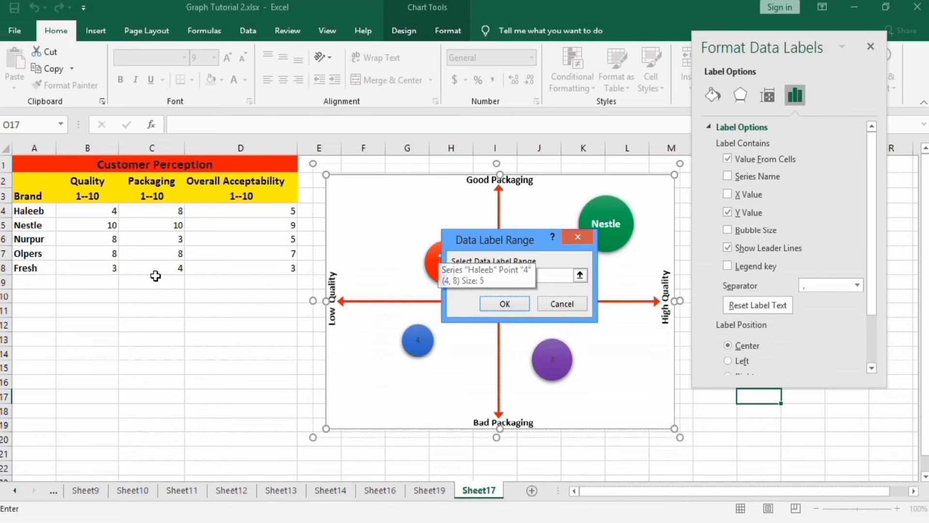
pyautogui.click(29, 212)
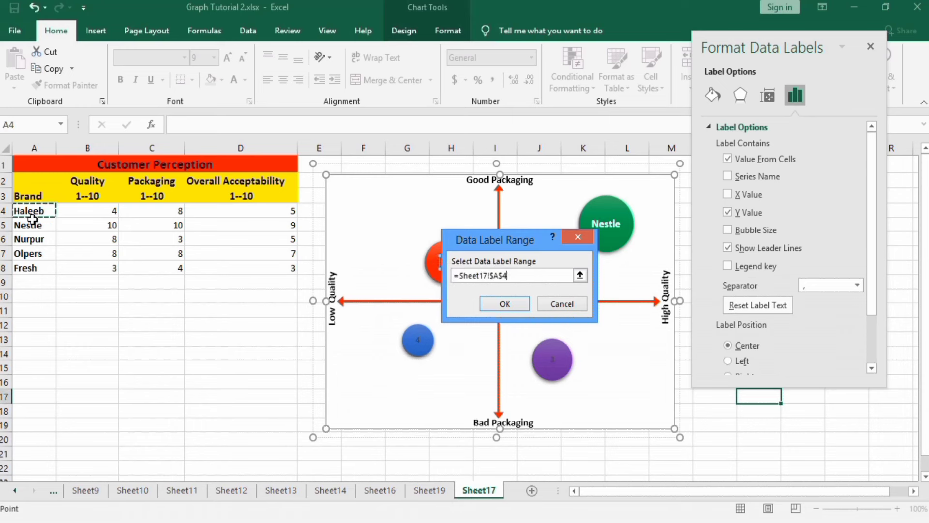
pyautogui.click(489, 303)
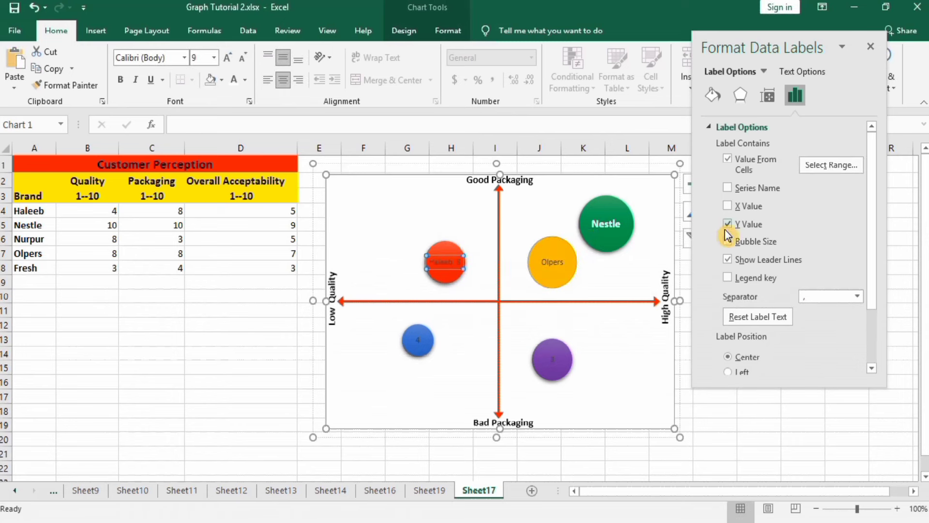
pyautogui.click(728, 225)
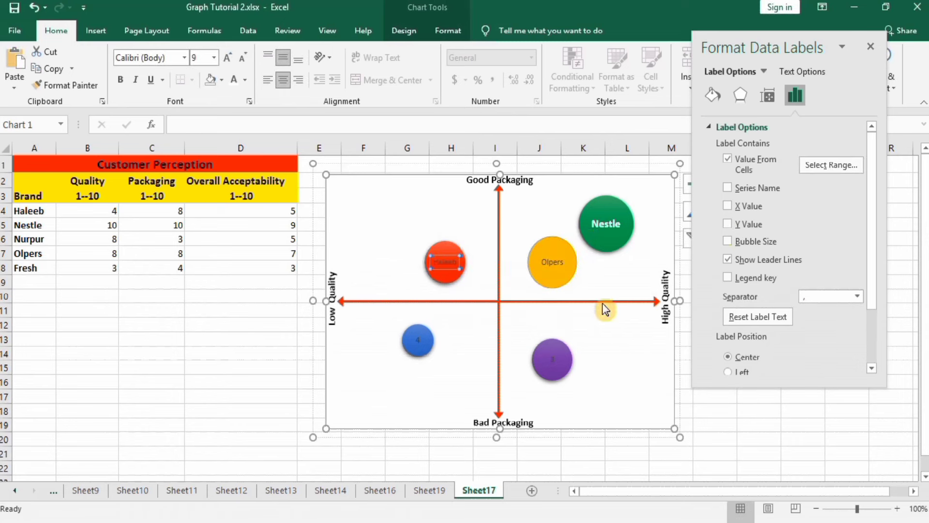
# Label the purple bubble Nurpur from A6 and the last bubble Fresh from A8, without values.
pyautogui.click(552, 361)
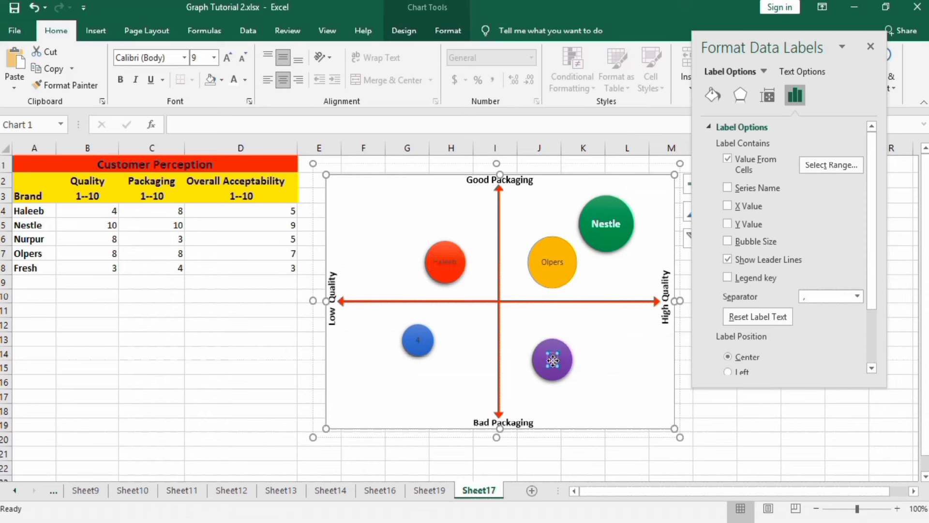
pyautogui.click(727, 158)
pyautogui.click(40, 240)
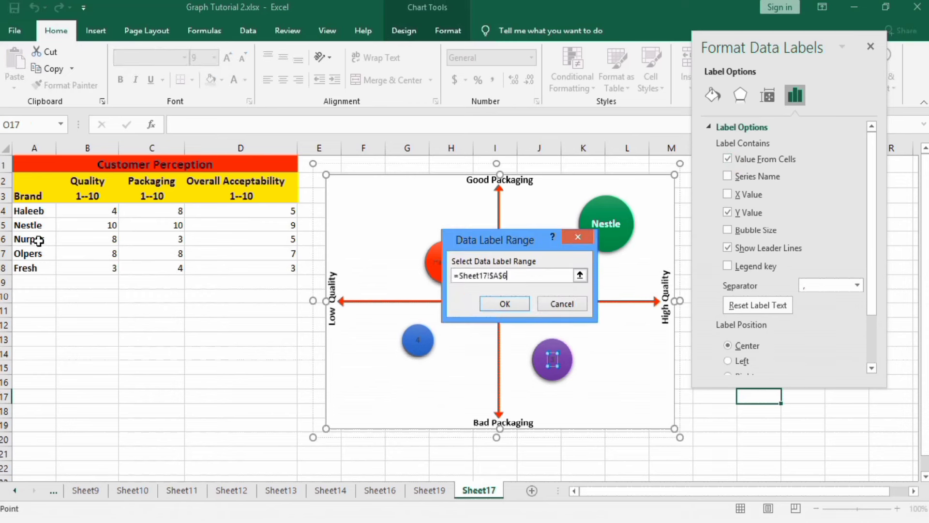
pyautogui.click(501, 303)
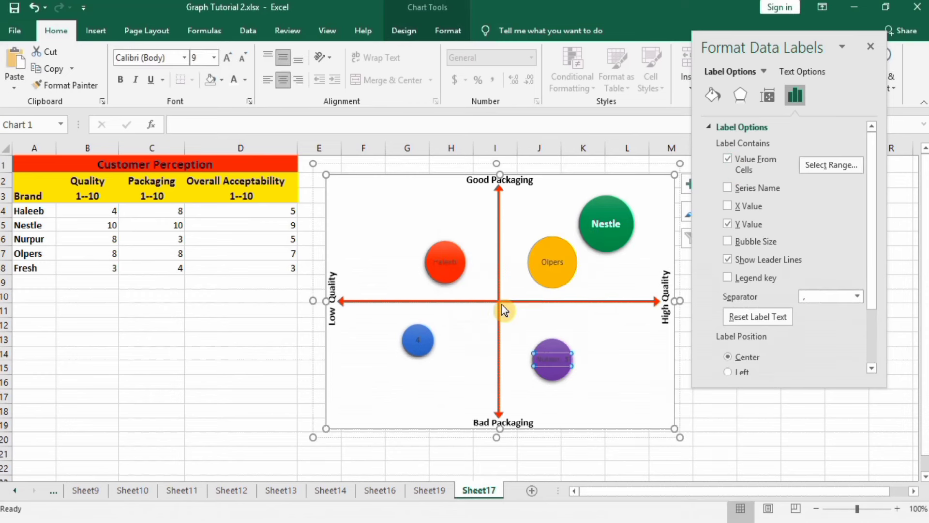
pyautogui.click(727, 224)
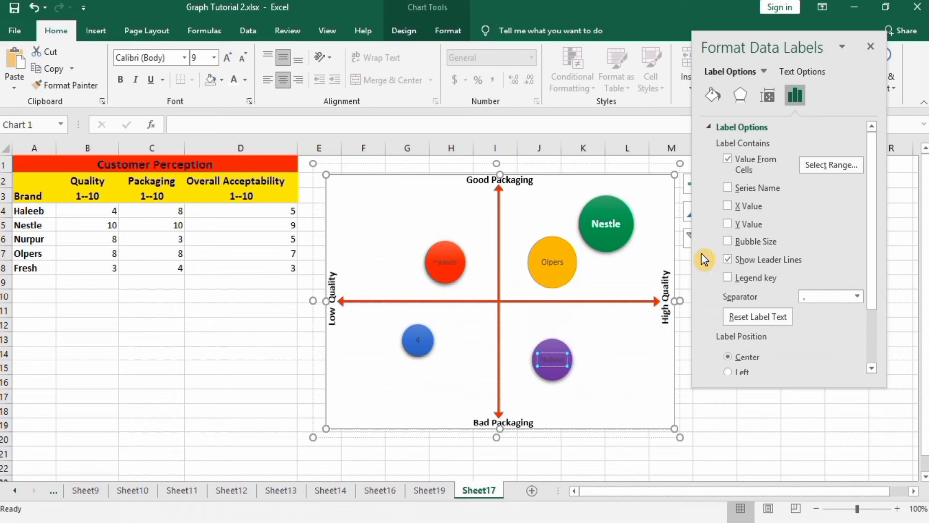
pyautogui.click(418, 340)
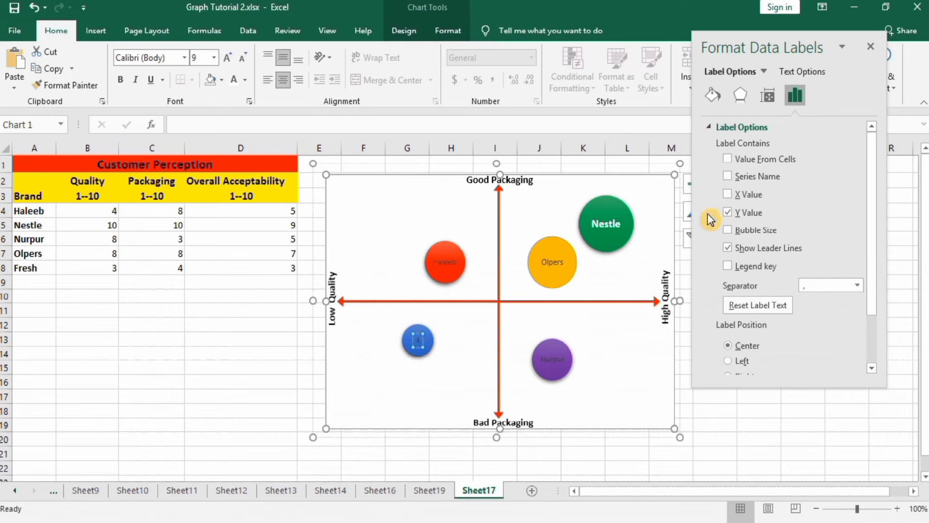
pyautogui.click(727, 160)
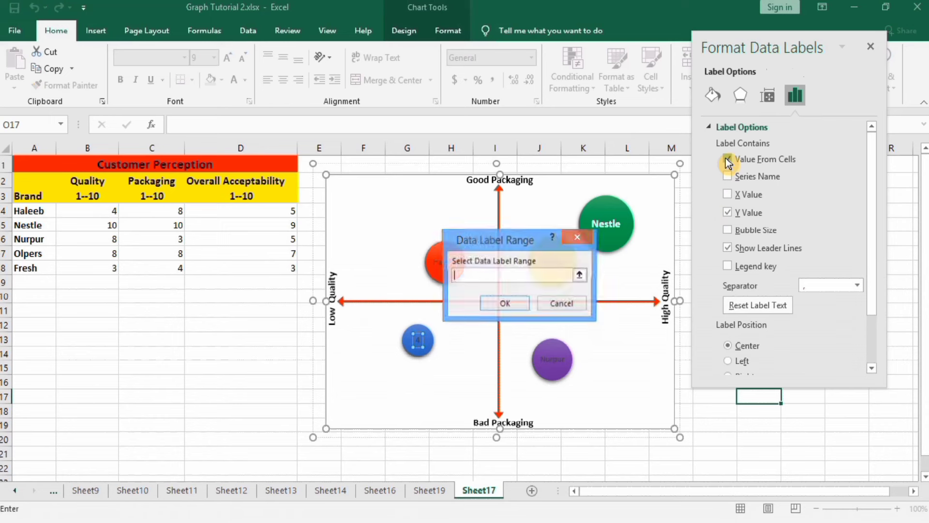
pyautogui.click(31, 270)
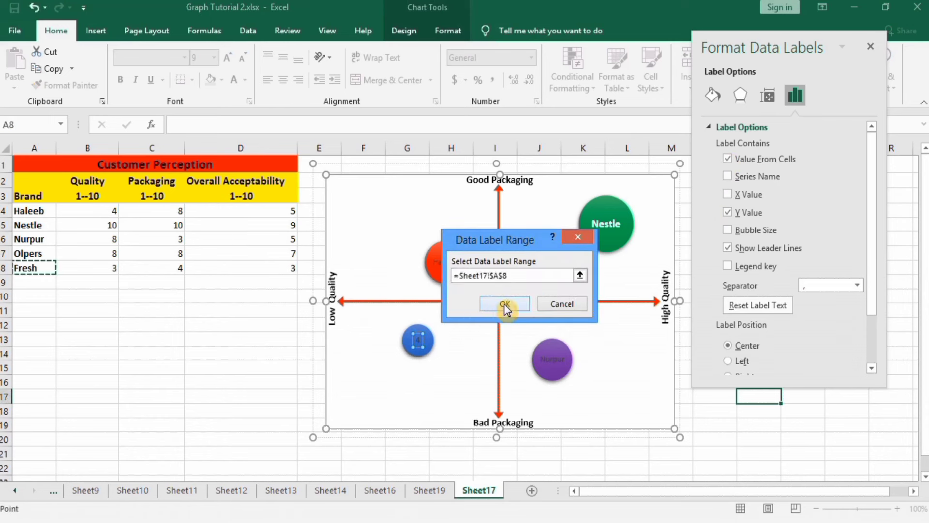
pyautogui.click(504, 304)
pyautogui.click(728, 225)
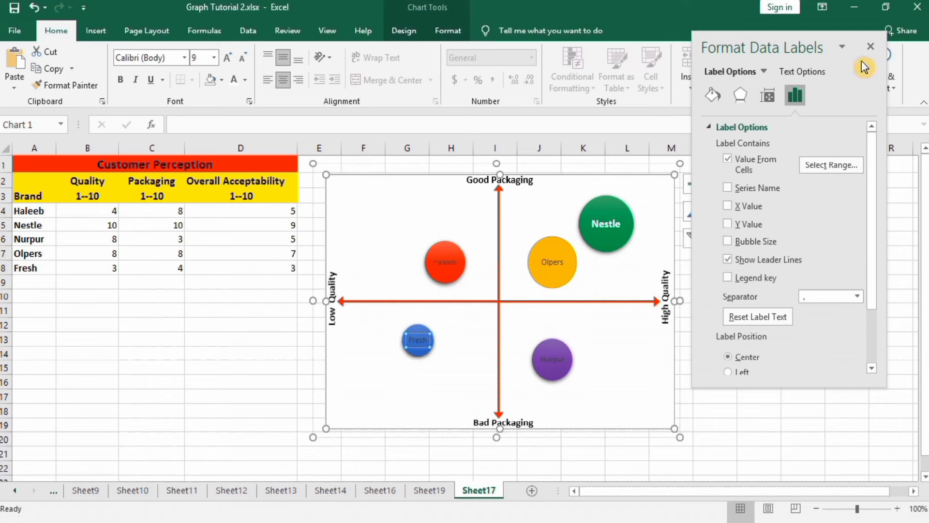
pyautogui.click(870, 45)
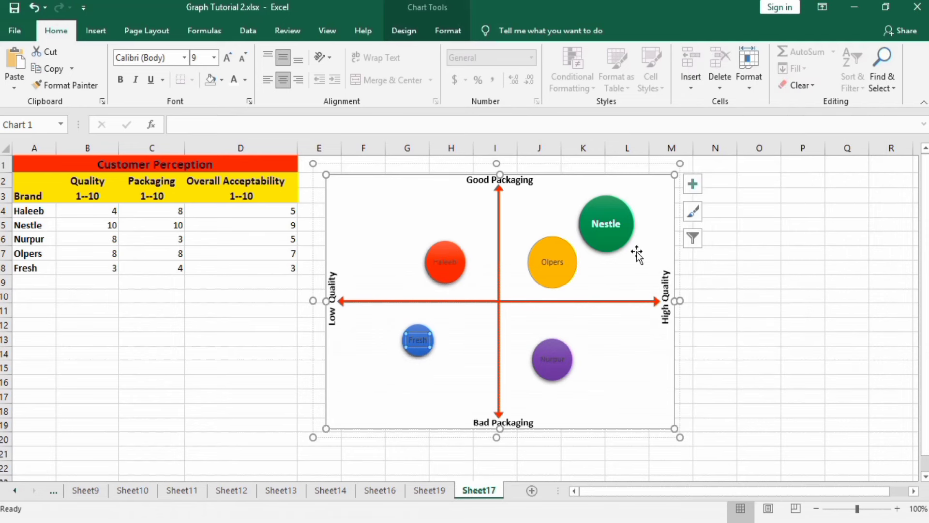
# Format-paint the Nestle label's bold white style onto the Olpers, Haleeb, Fresh and Nurpur labels.
pyautogui.click(600, 231)
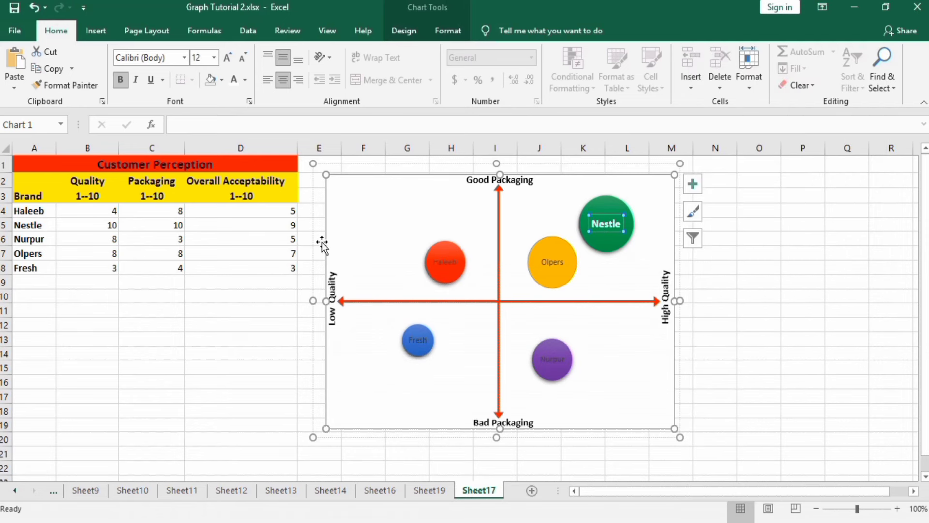
pyautogui.click(72, 86)
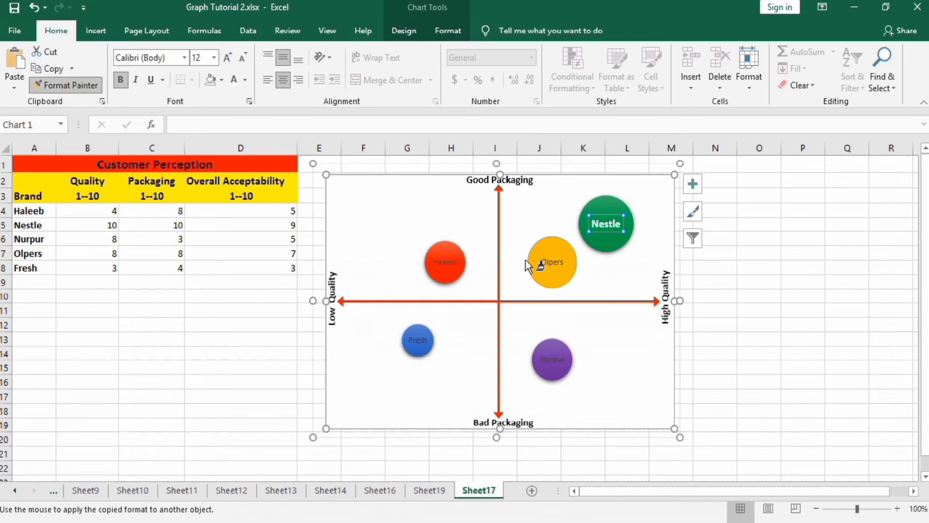
pyautogui.click(551, 262)
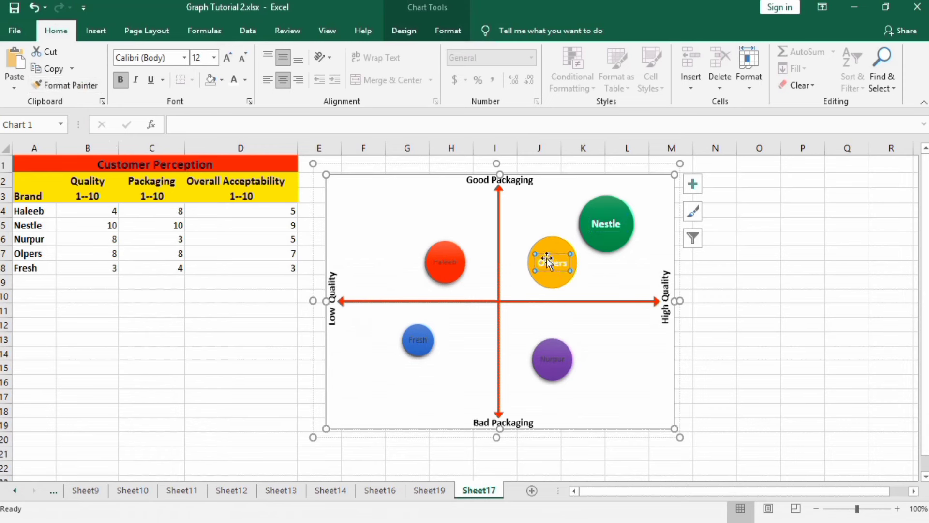
pyautogui.click(66, 86)
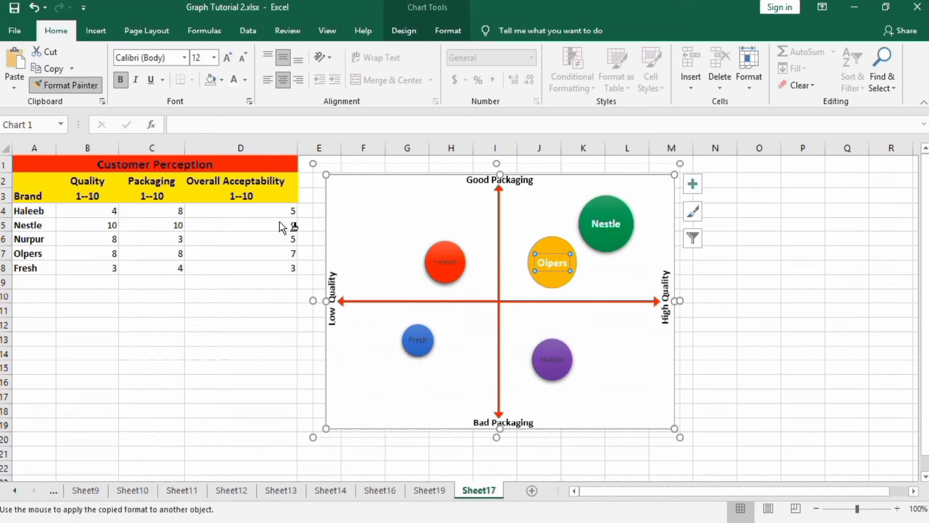
pyautogui.click(442, 261)
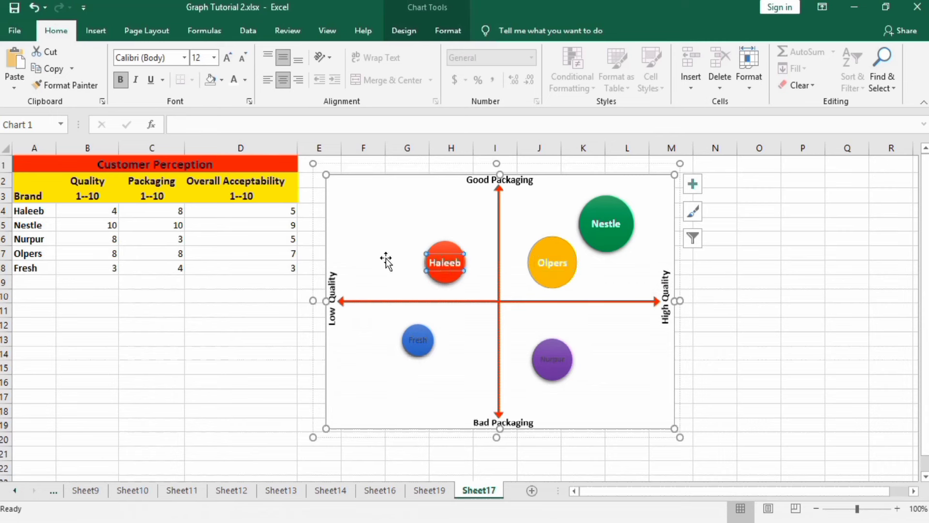
pyautogui.click(72, 90)
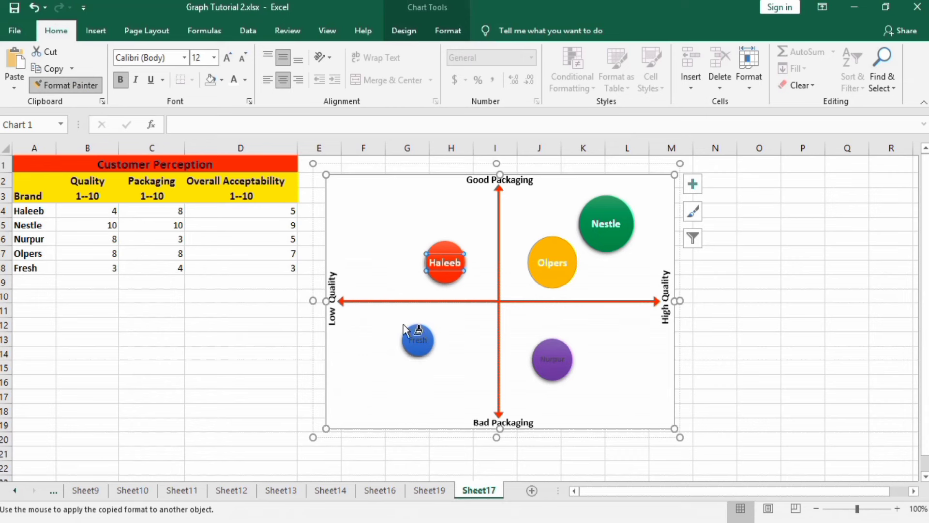
pyautogui.click(416, 341)
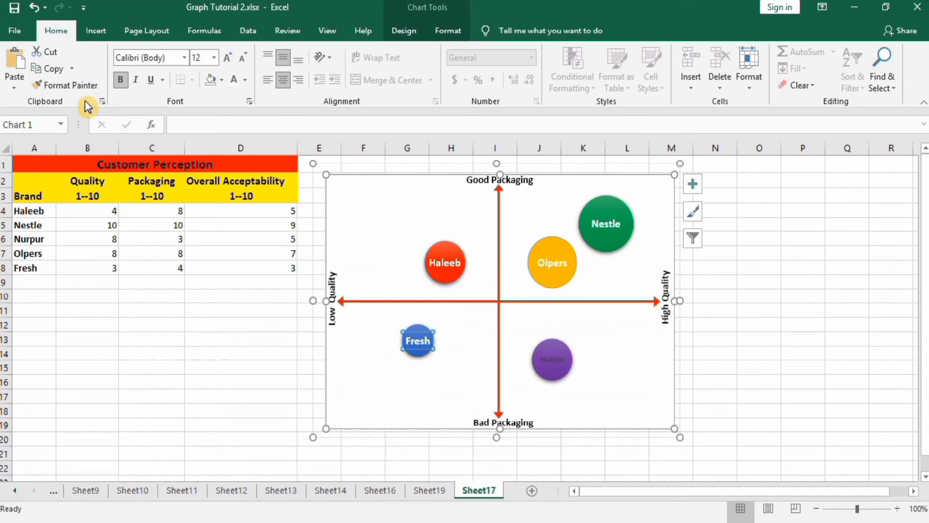
pyautogui.click(77, 86)
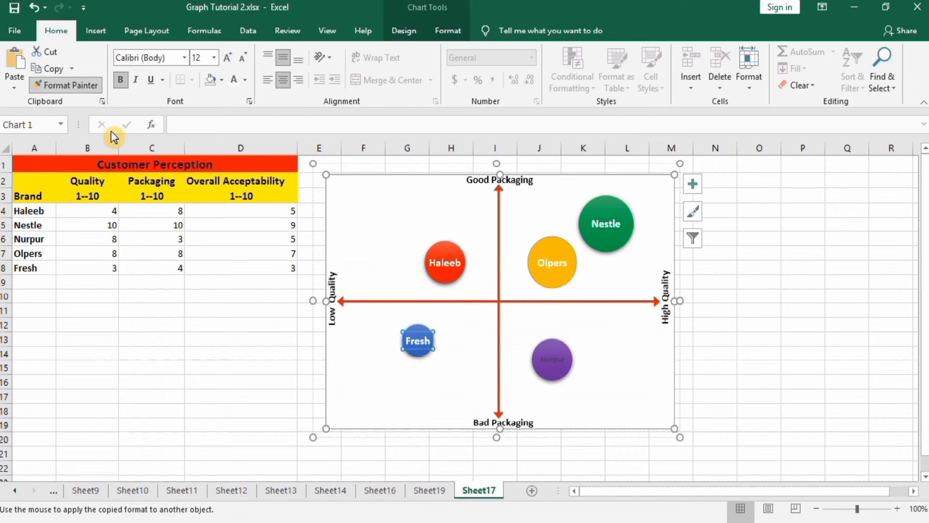
pyautogui.click(549, 358)
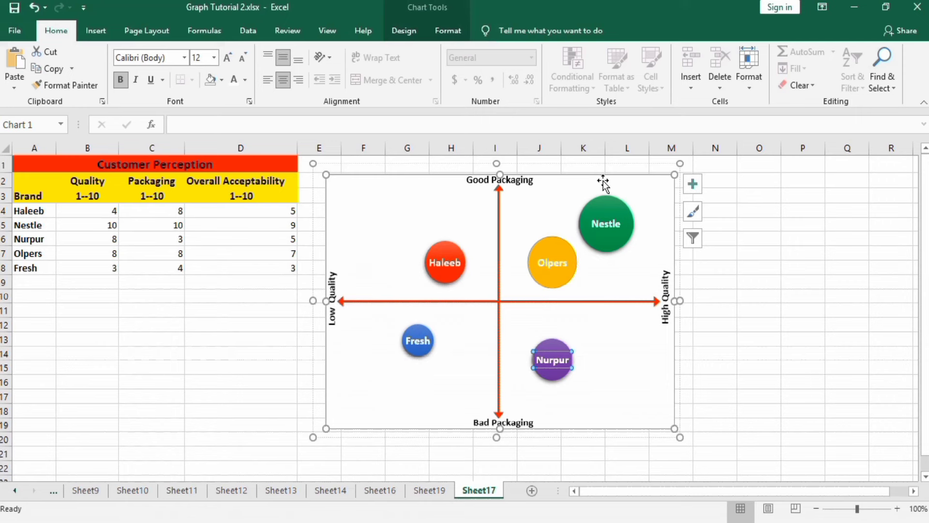
# Set the chart area's Shape Height and Shape Width both to 4.5 inches.
pyautogui.click(452, 31)
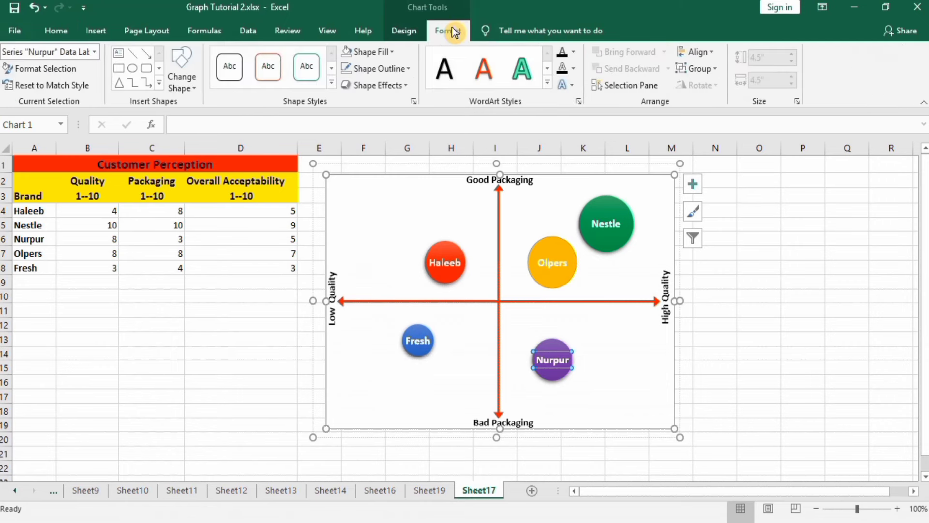
pyautogui.click(575, 188)
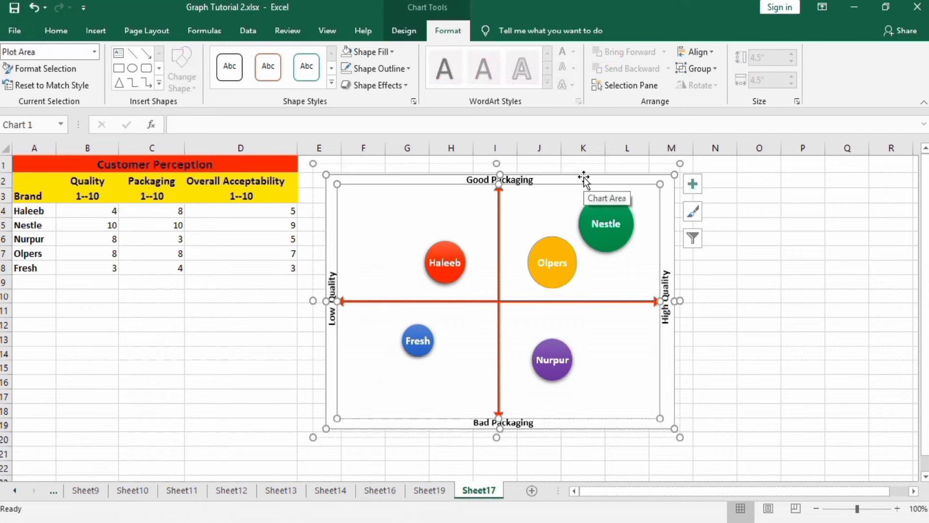
pyautogui.click(584, 180)
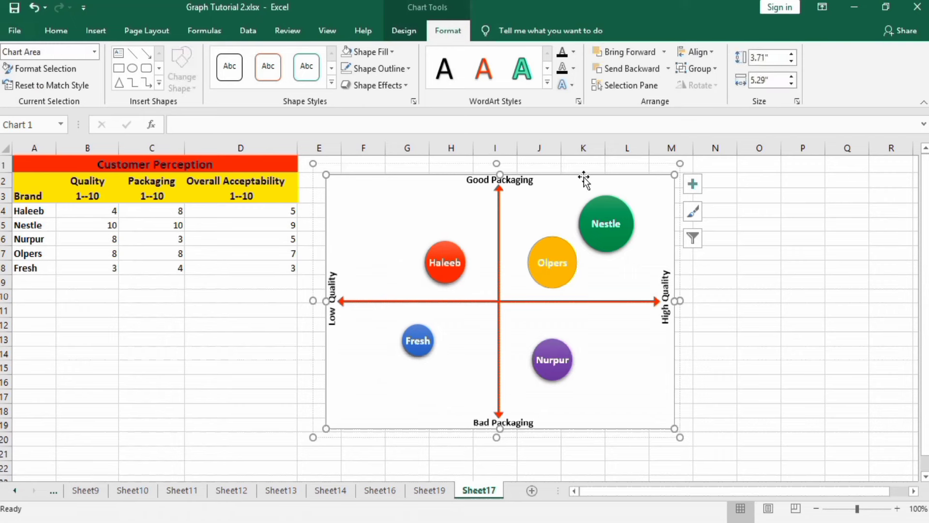
pyautogui.click(754, 58)
pyautogui.write('4.5')
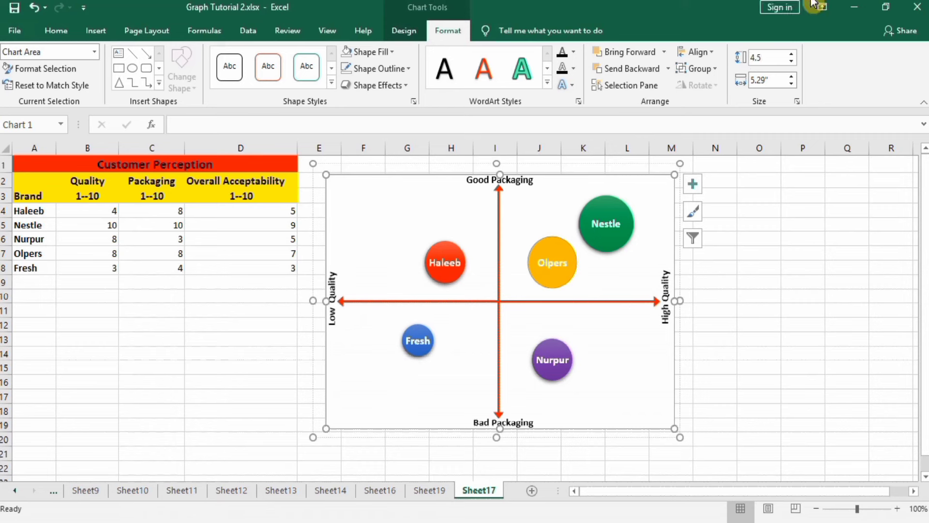
pyautogui.click(752, 82)
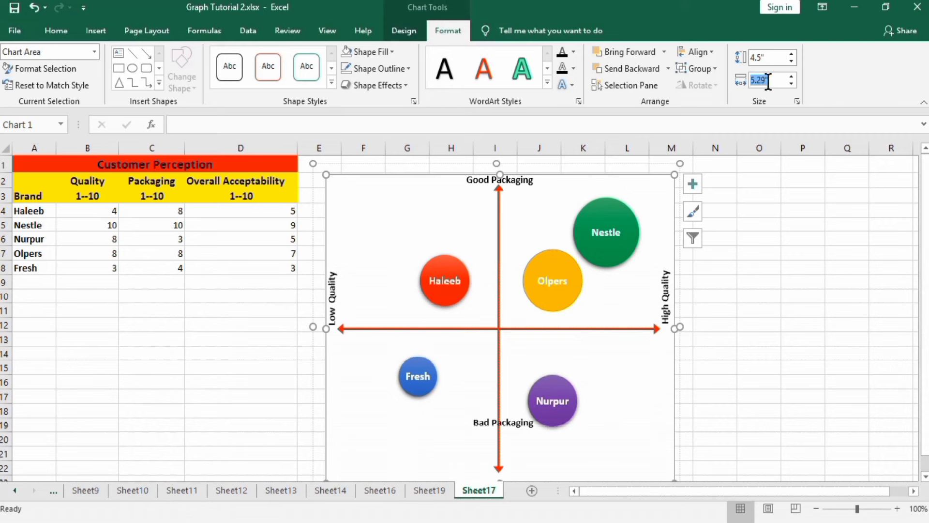
pyautogui.write('4.5')
pyautogui.click(750, 295)
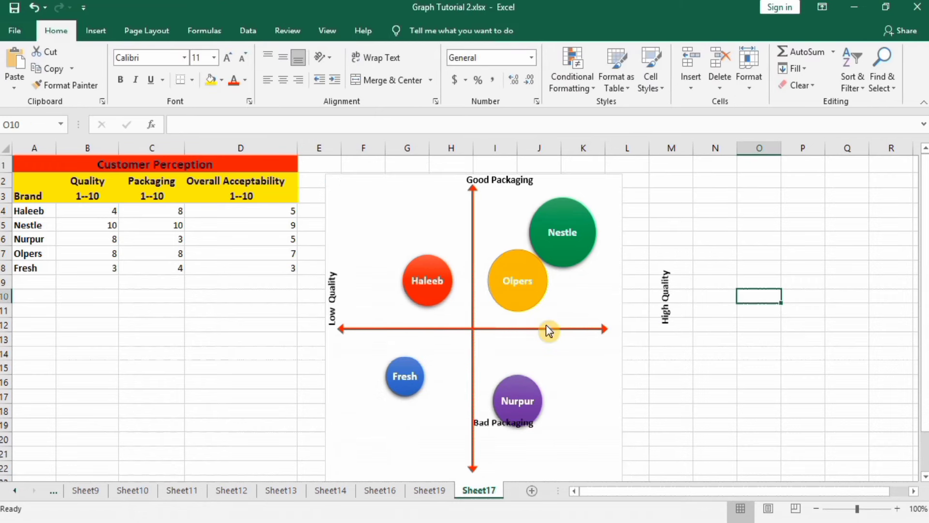
# Move Bad Packaging to the vertical axis bottom and High Quality to the horizontal axis end, then centre Good Packaging.
pyautogui.click(486, 422)
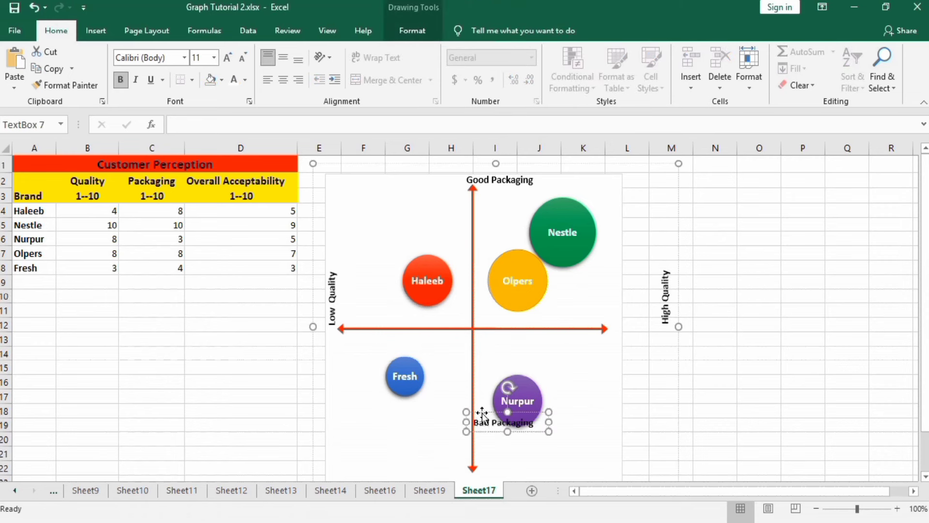
pyautogui.moveTo(482, 417); pyautogui.dragTo(453, 463)
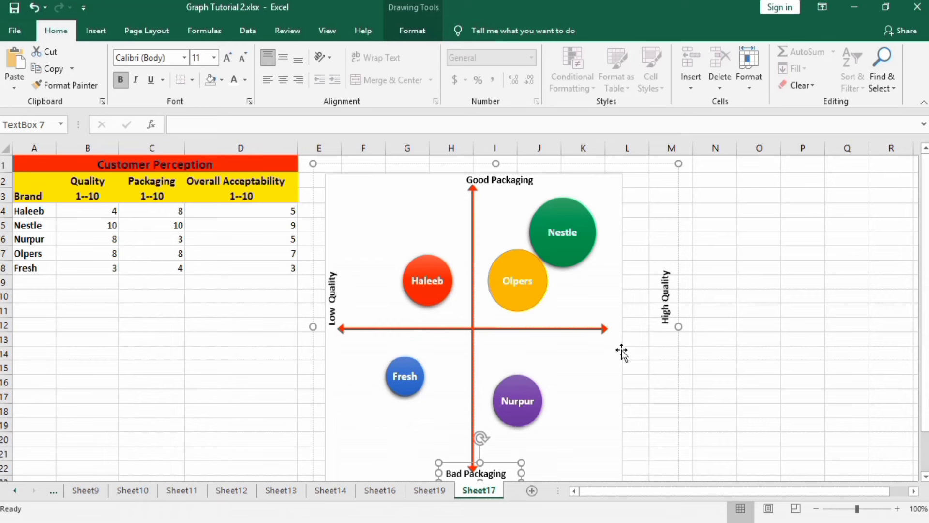
pyautogui.click(659, 302)
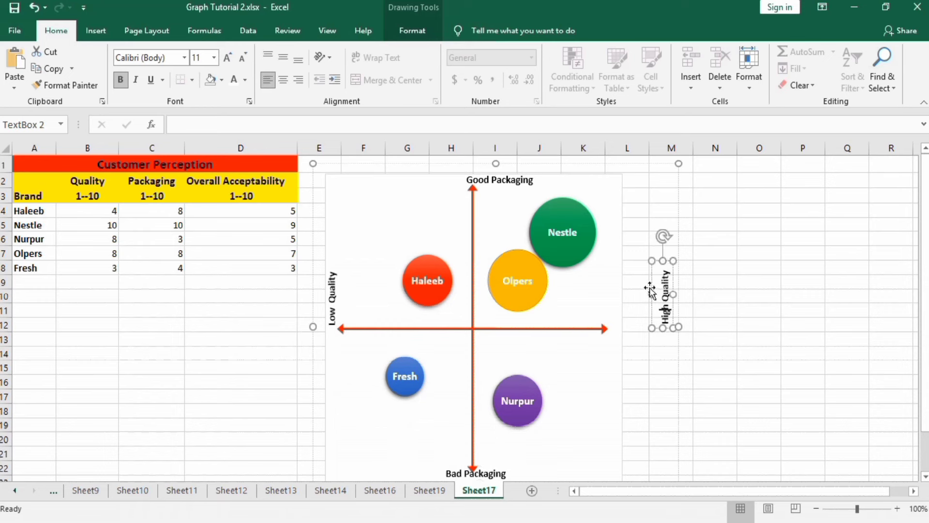
pyautogui.moveTo(647, 286); pyautogui.dragTo(602, 311)
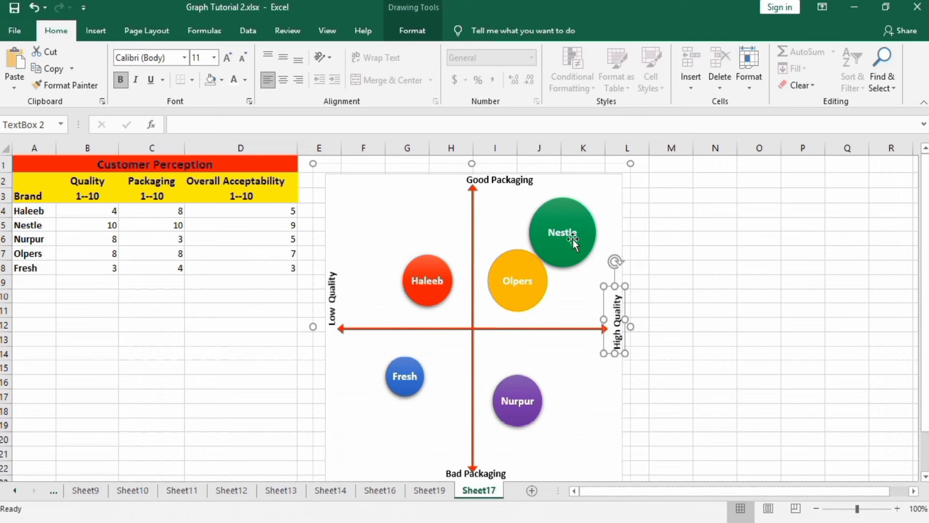
pyautogui.click(502, 174)
pyautogui.moveTo(494, 170); pyautogui.dragTo(468, 170)
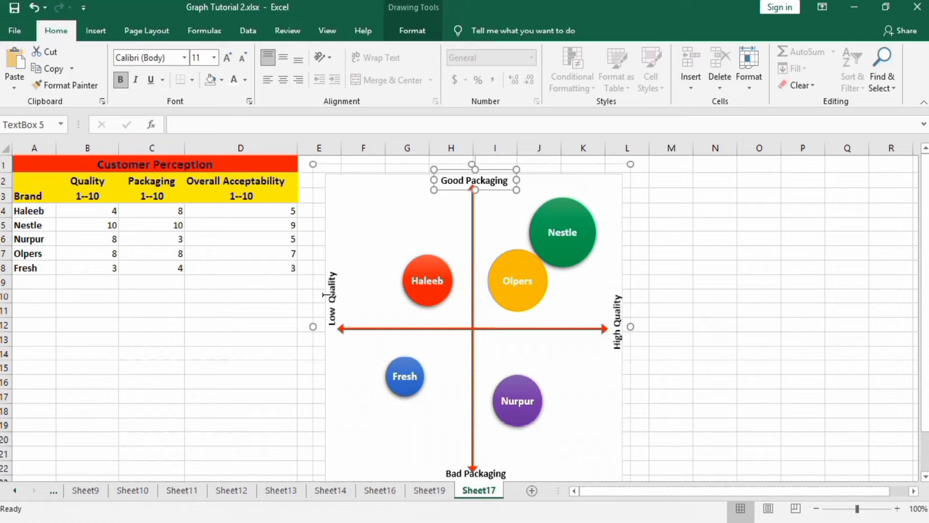